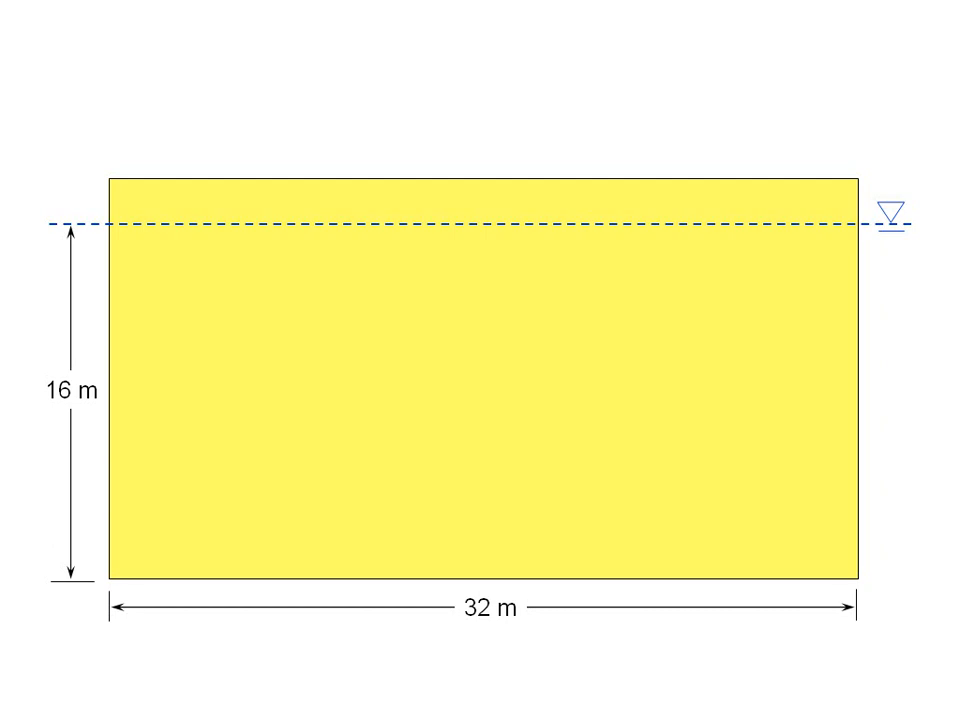
pyautogui.press('Right')
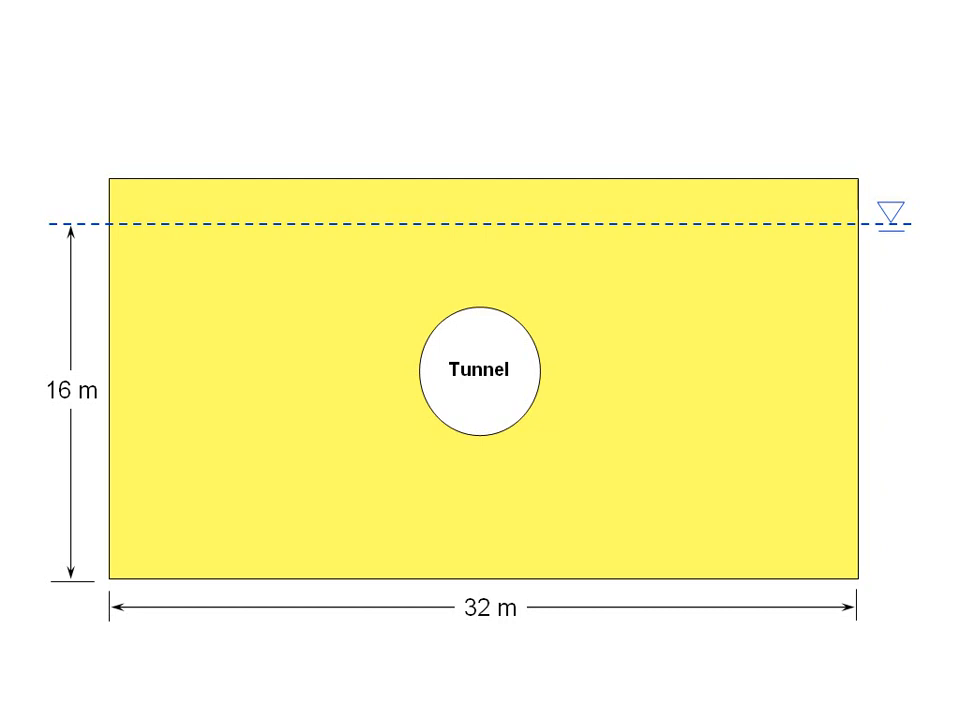
pyautogui.press('Right')
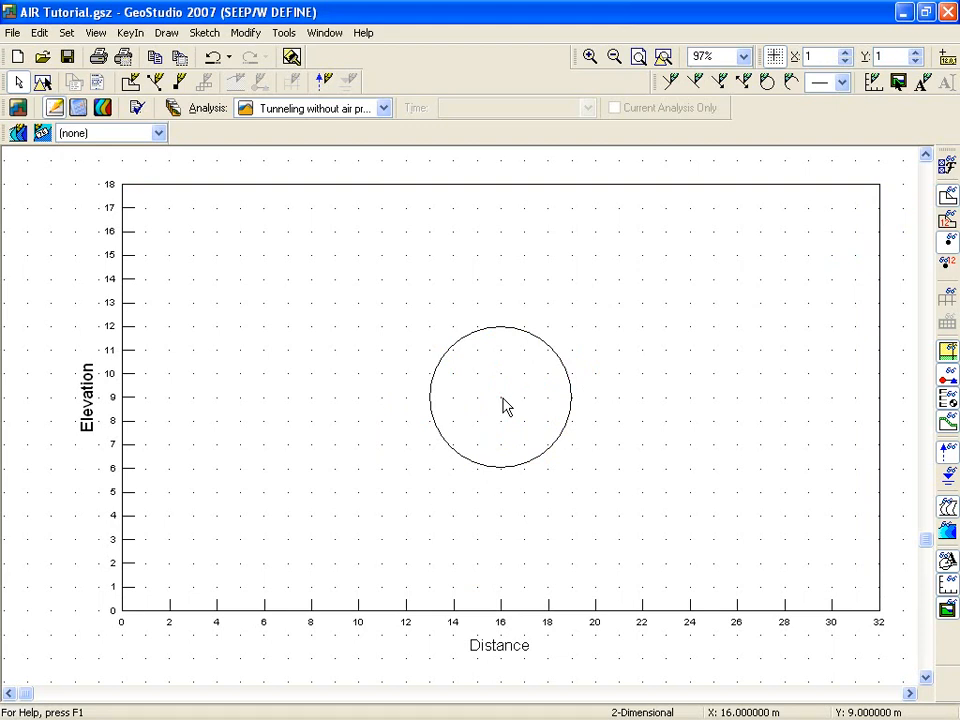
# Review the model's units and scale settings and the settings of the tunneling analysis without air pressure
pyautogui.click(66, 32)
pyautogui.click(72, 66)
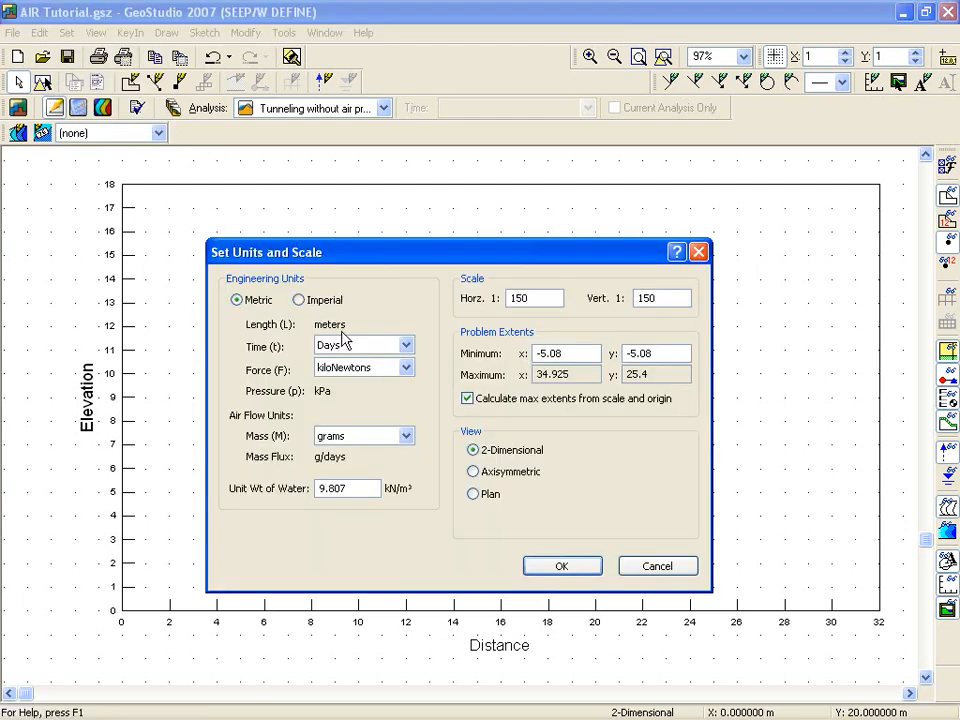
pyautogui.click(657, 568)
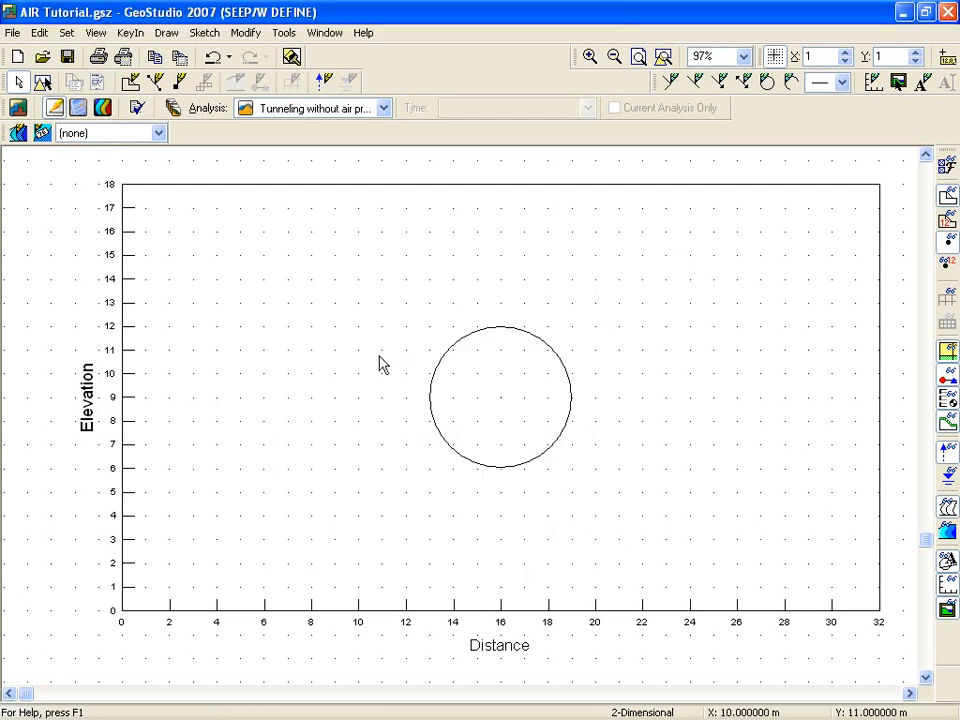
pyautogui.click(130, 33)
pyautogui.click(140, 55)
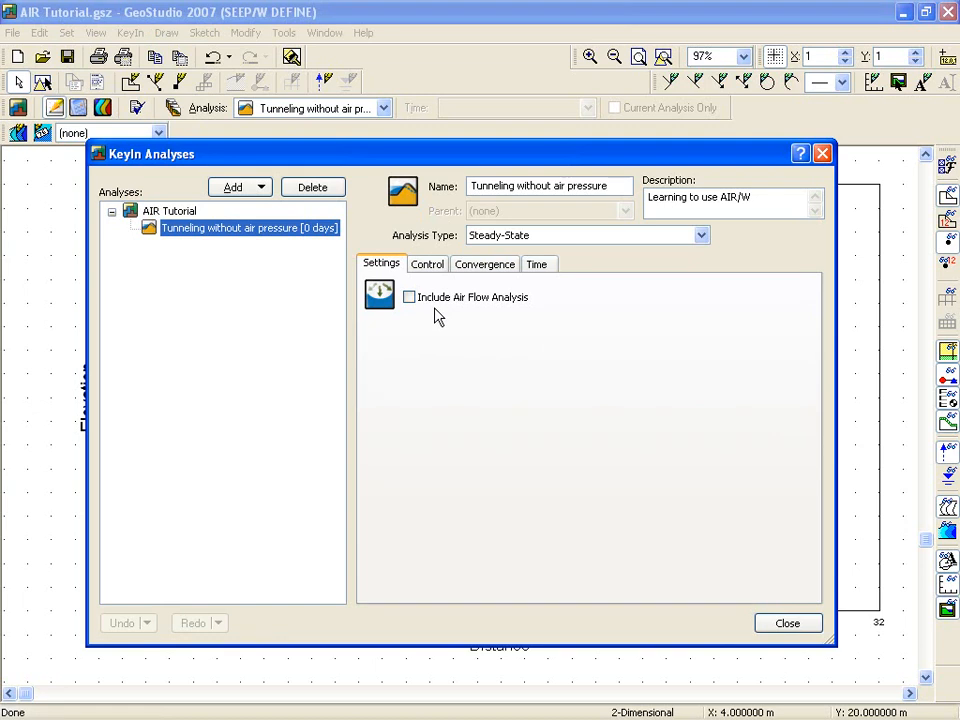
pyautogui.click(785, 627)
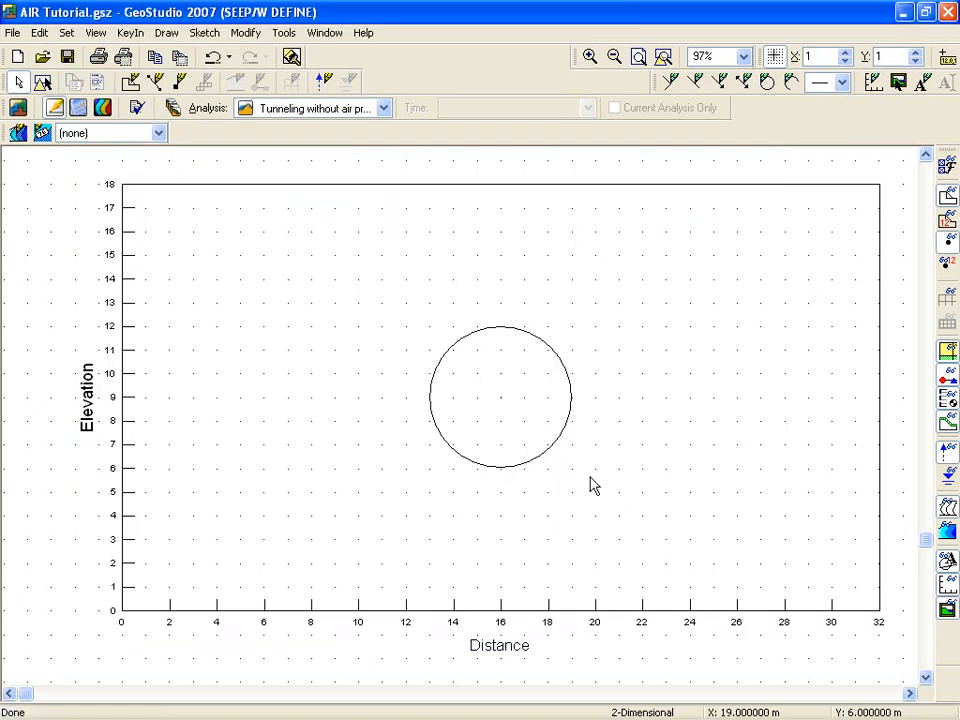
# Draw a rectangular soil region spanning 0 to 32 m in distance and 0 to 18 m in elevation
pyautogui.click(166, 32)
pyautogui.click(172, 55)
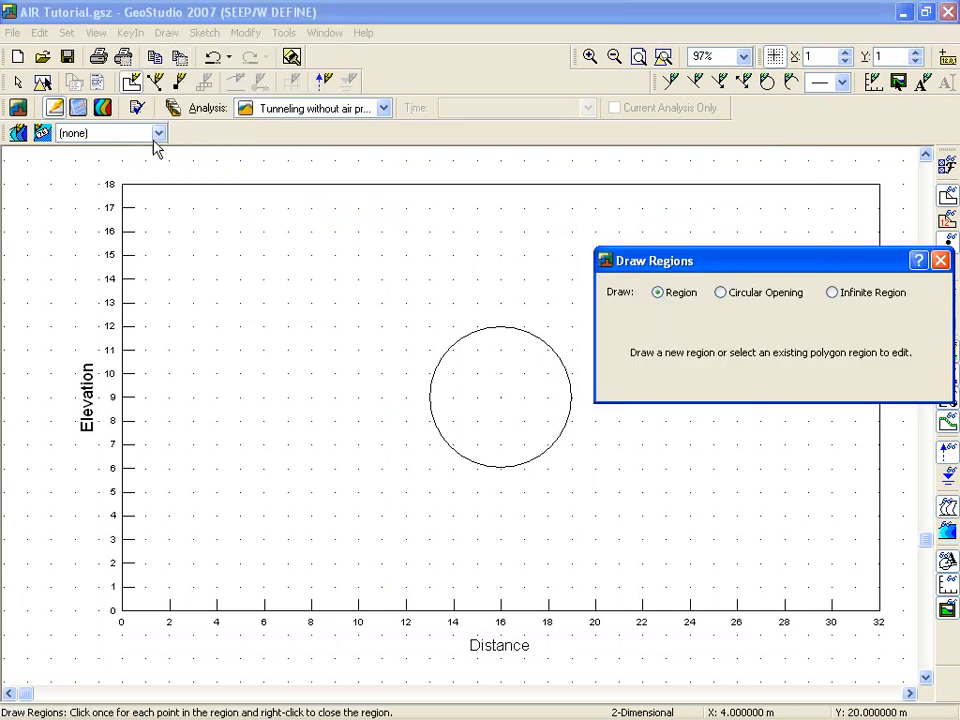
pyautogui.click(121, 184)
pyautogui.click(879, 184)
pyautogui.click(879, 610)
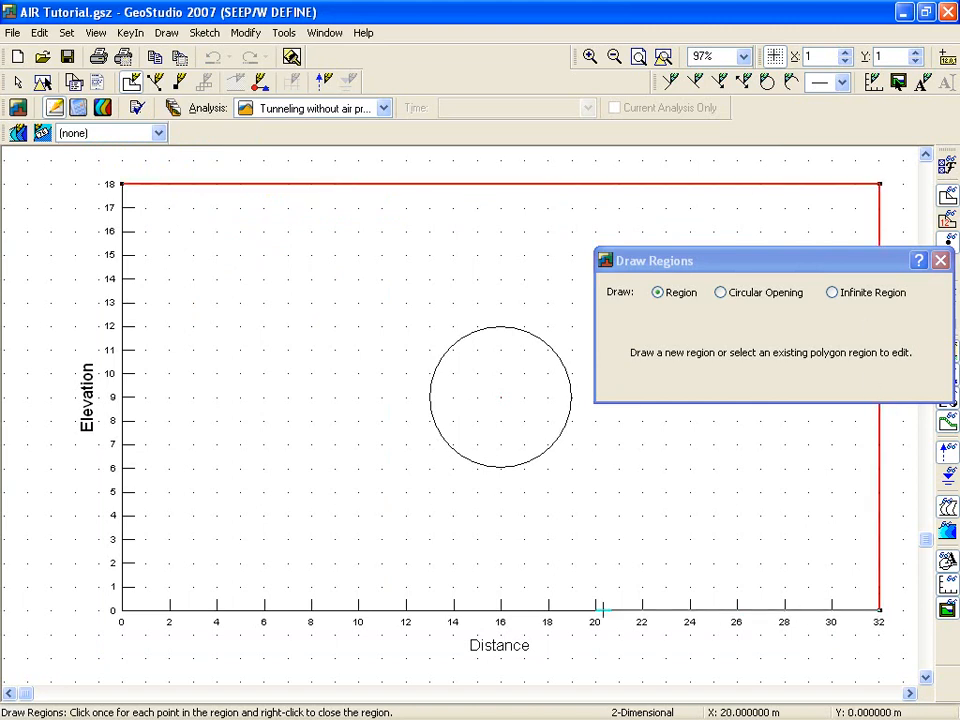
pyautogui.click(121, 610)
pyautogui.click(118, 184)
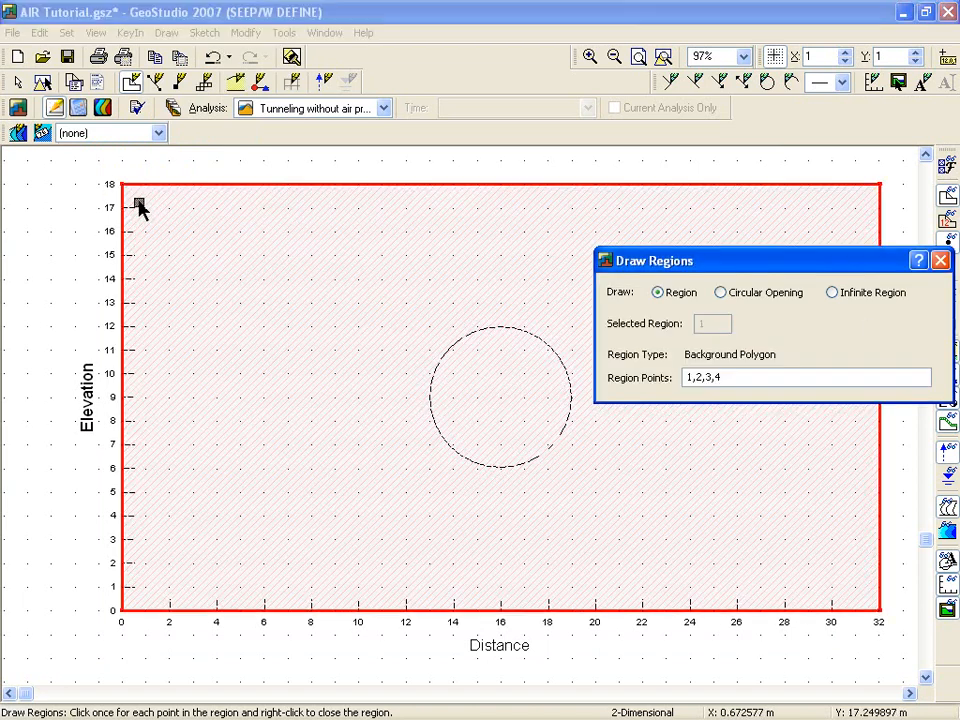
# Add a circular opening for the tunnel centred at (16, 9) with a radius of 3 m
pyautogui.click(729, 296)
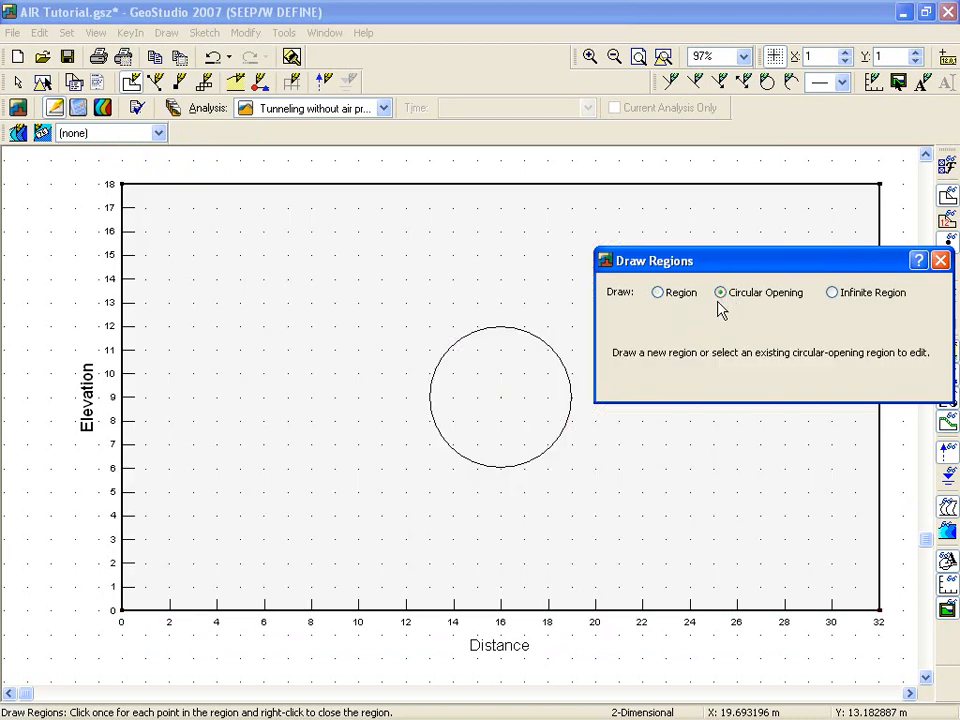
pyautogui.click(500, 397)
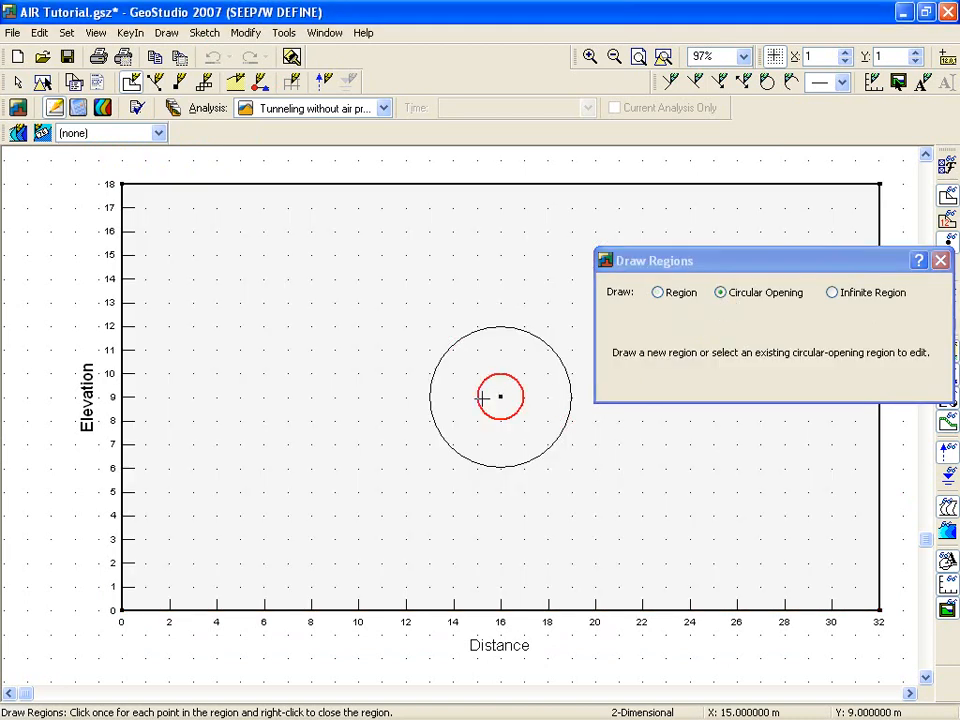
pyautogui.click(429, 397)
pyautogui.press('Escape')
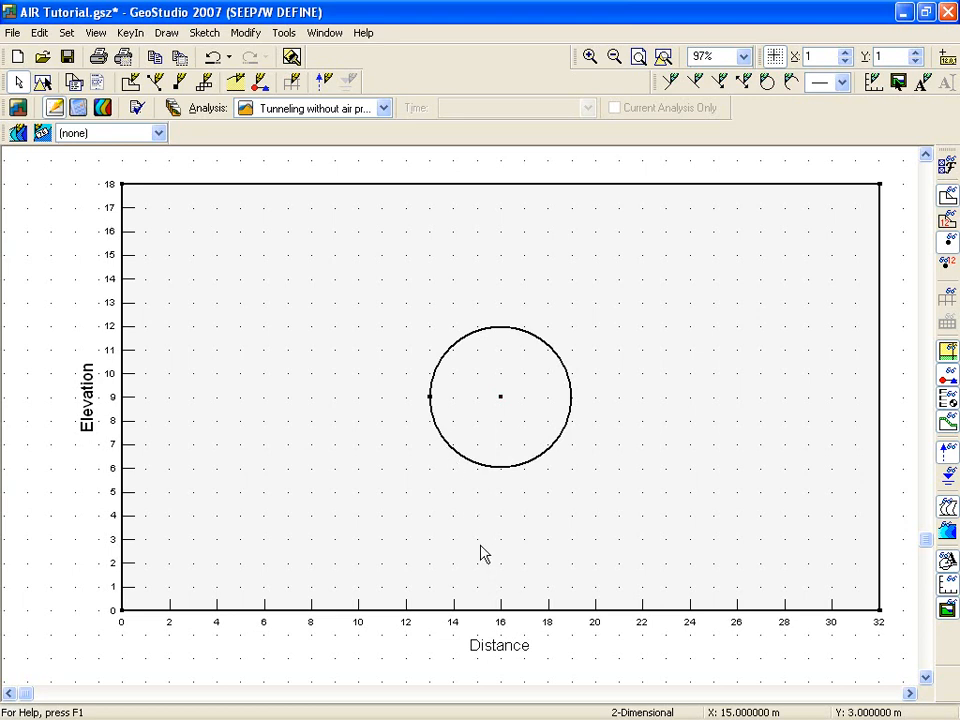
# Create a new material named "Silty Clayl" and set its material model to Saturated / Unsaturated
pyautogui.click(166, 32)
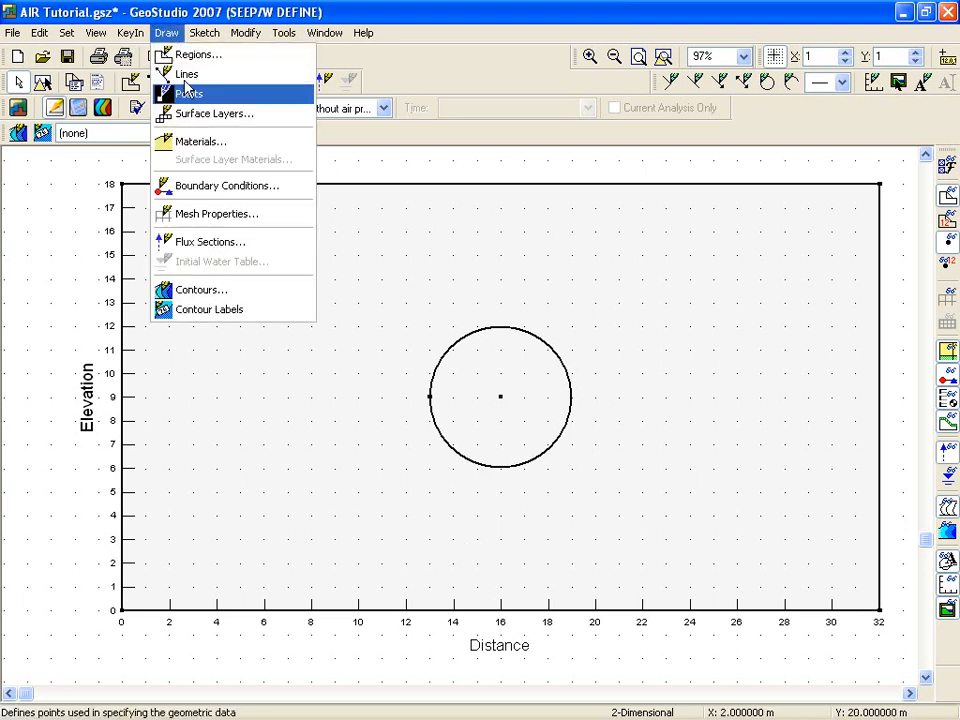
pyautogui.click(192, 142)
pyautogui.click(732, 290)
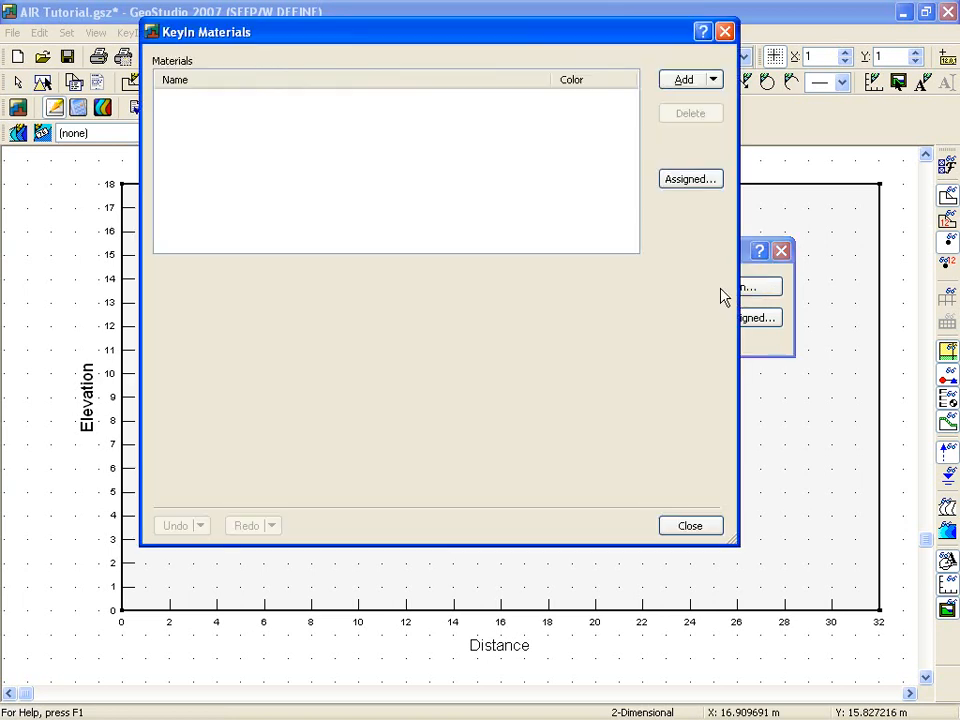
pyautogui.click(684, 82)
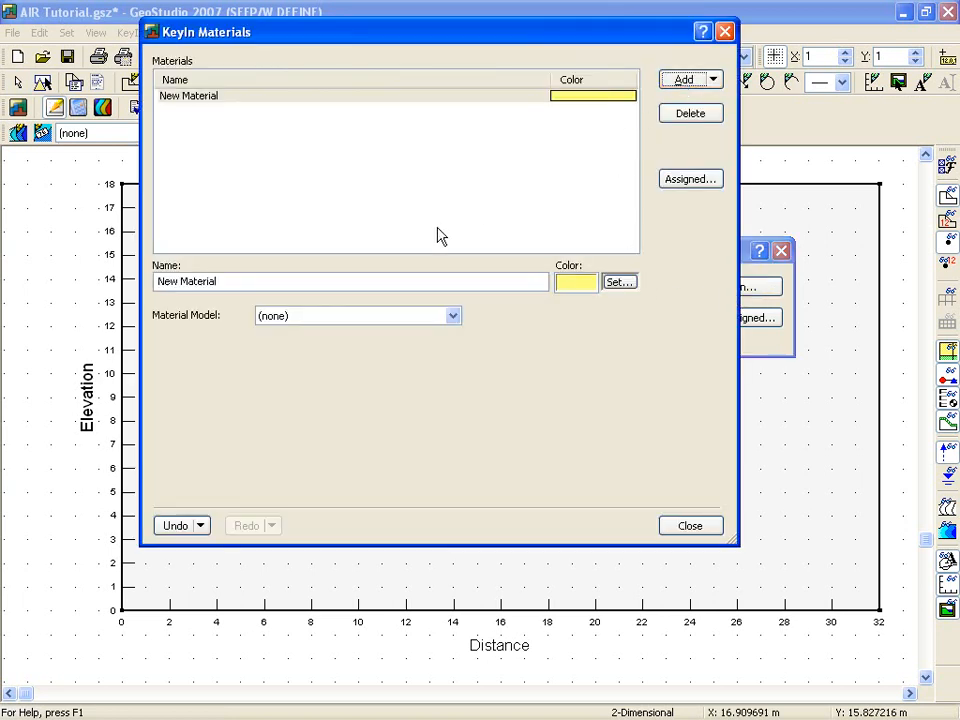
pyautogui.moveTo(215, 281); pyautogui.dragTo(42, 292)
pyautogui.write('Silty Clay')
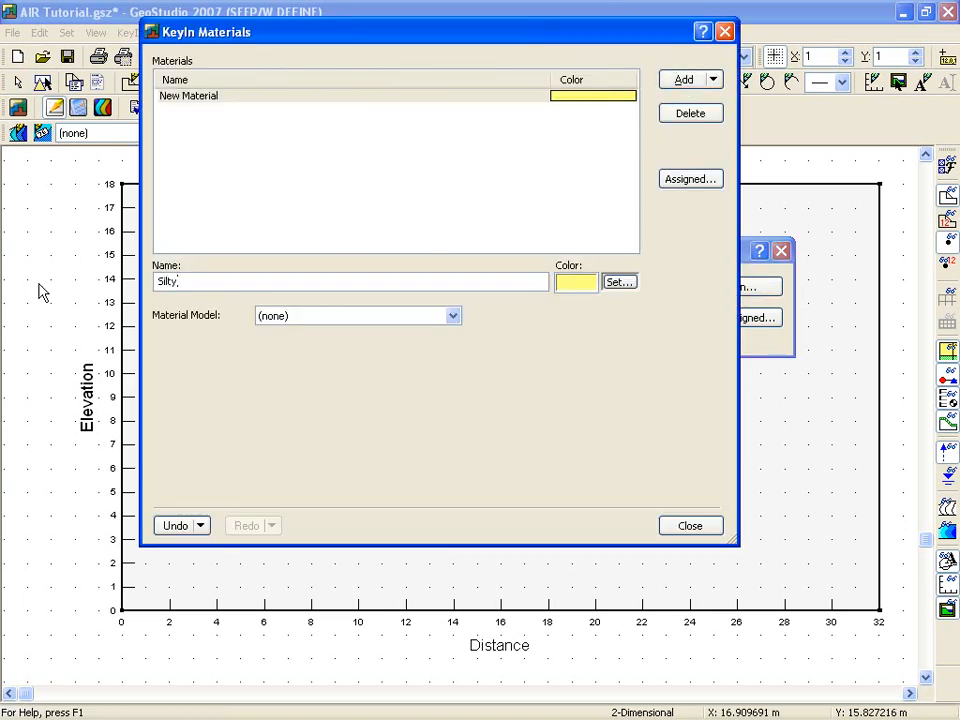
pyautogui.click(338, 316)
pyautogui.click(340, 340)
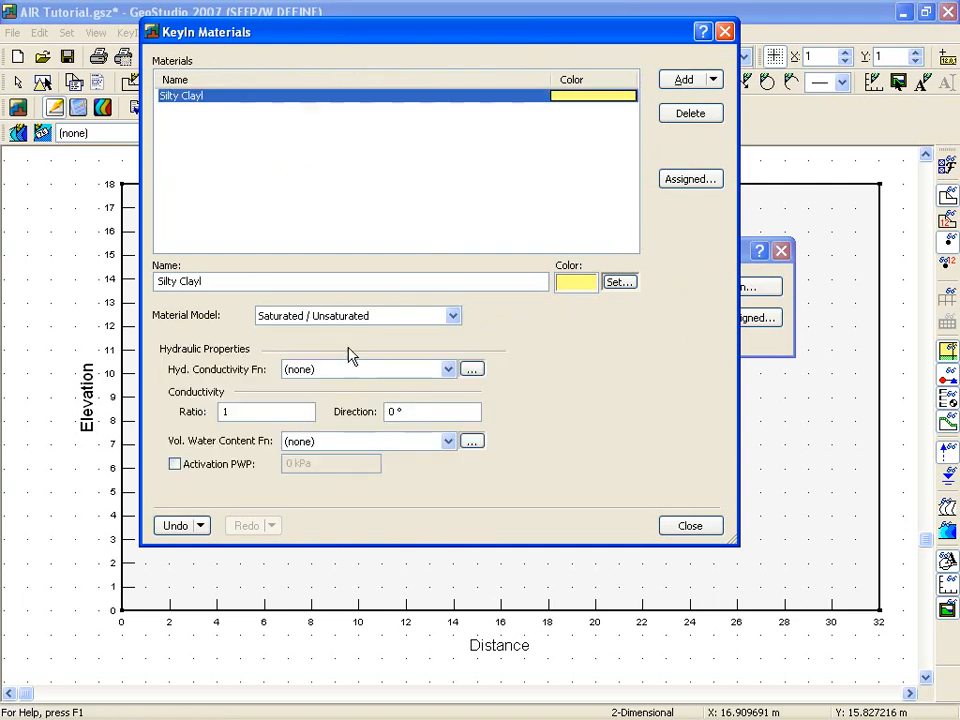
# Add a volumetric water content function named "Silty VWC" and make it a Data Point Function
pyautogui.click(471, 441)
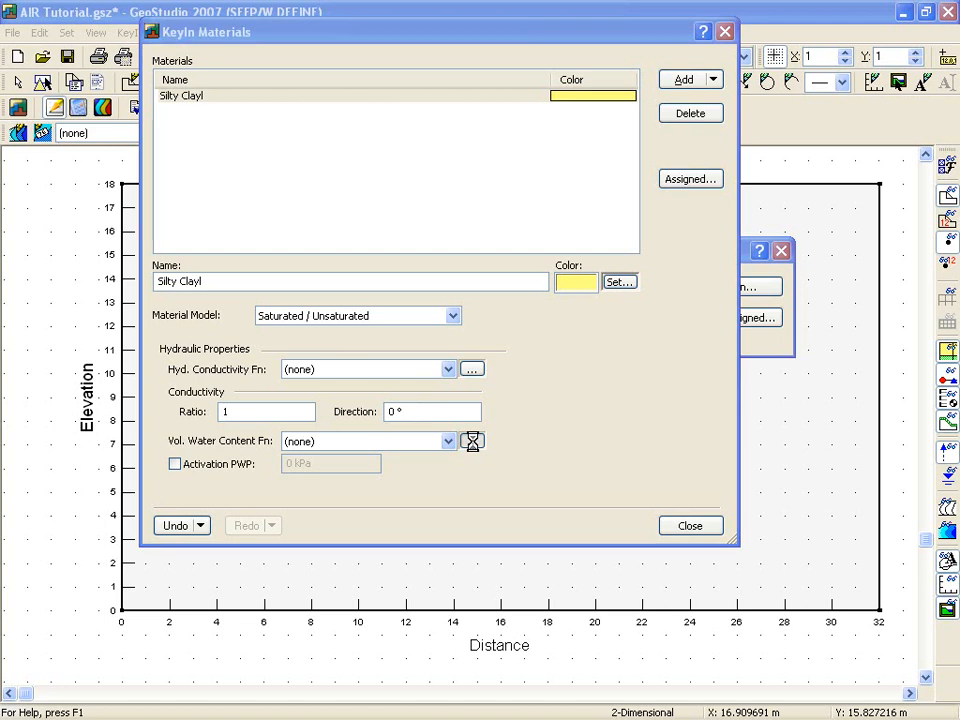
pyautogui.click(314, 92)
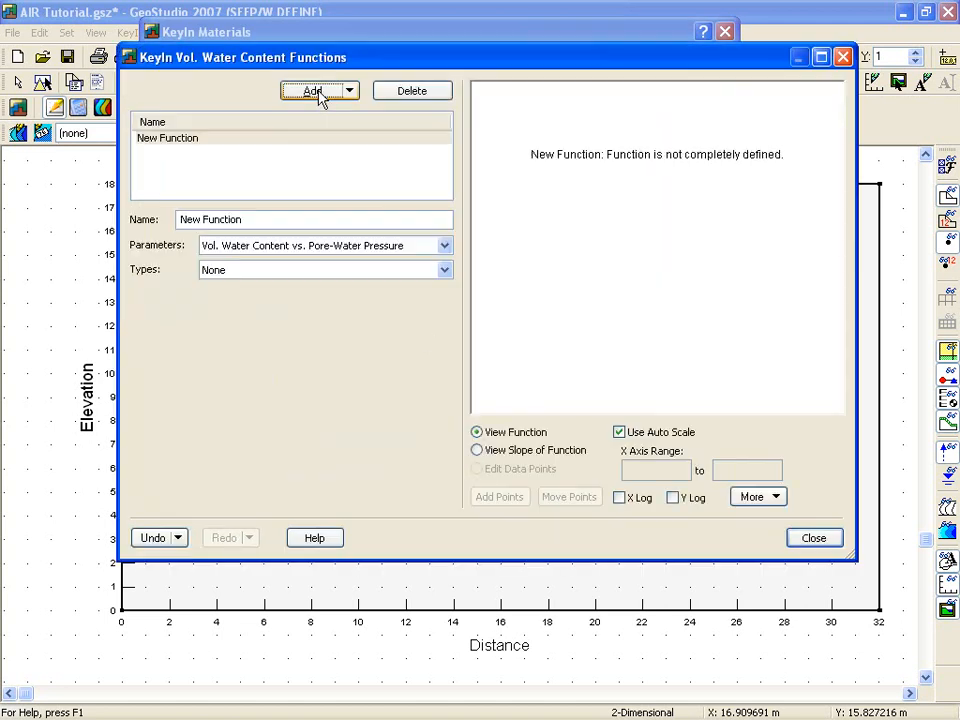
pyautogui.write('Silty VWC')
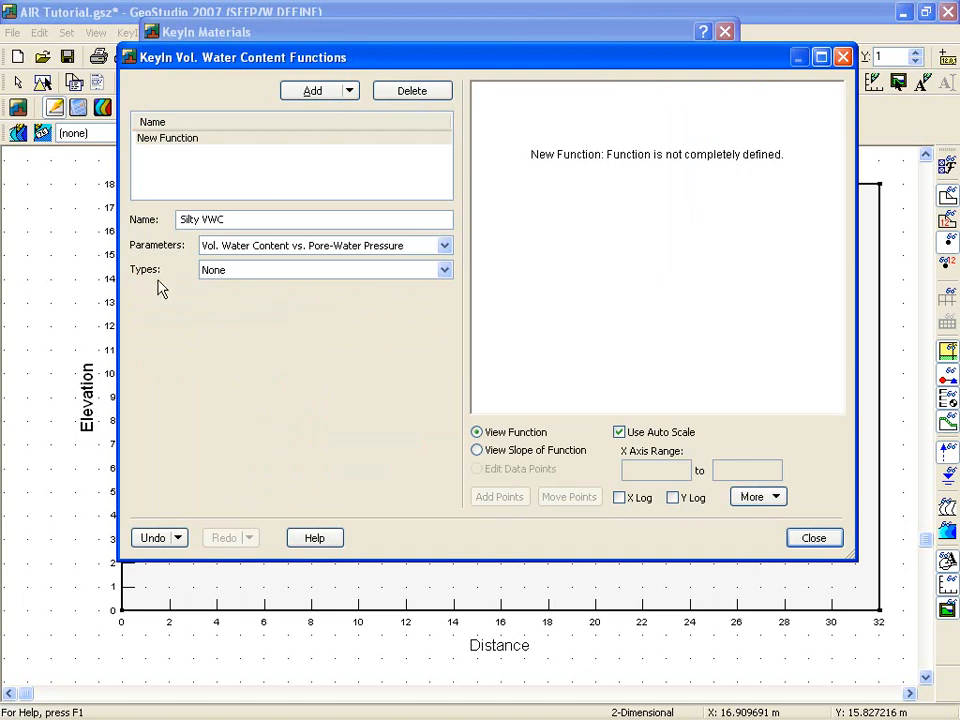
pyautogui.click(240, 271)
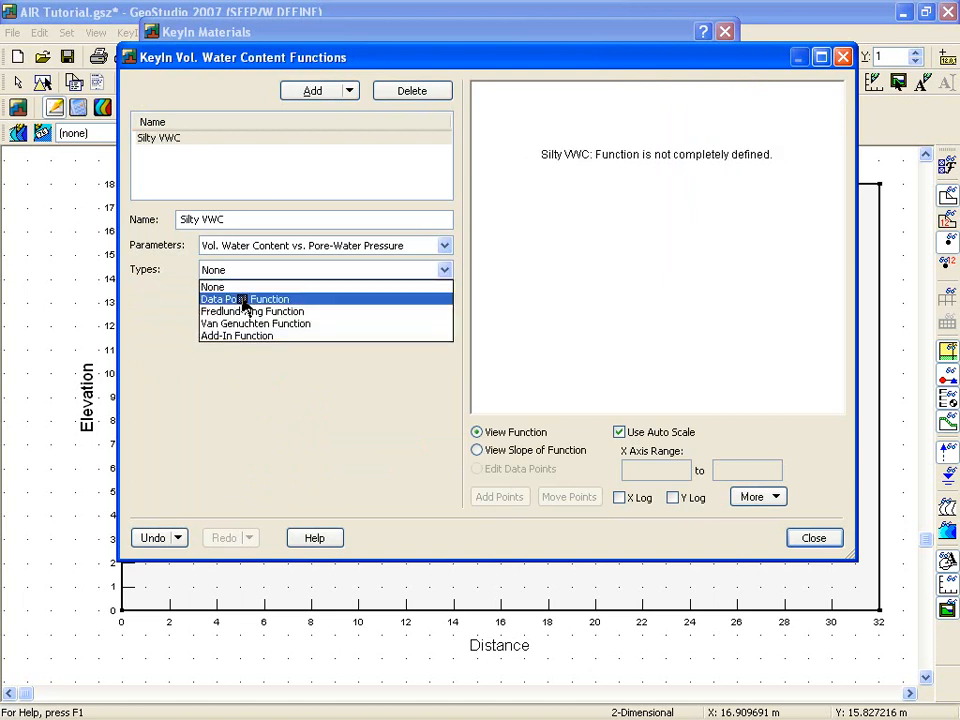
pyautogui.click(243, 299)
# Estimate the Silty VWC function from the Silty Clay sample material with a saturated water content of 0.47, and view its data points
pyautogui.click(410, 301)
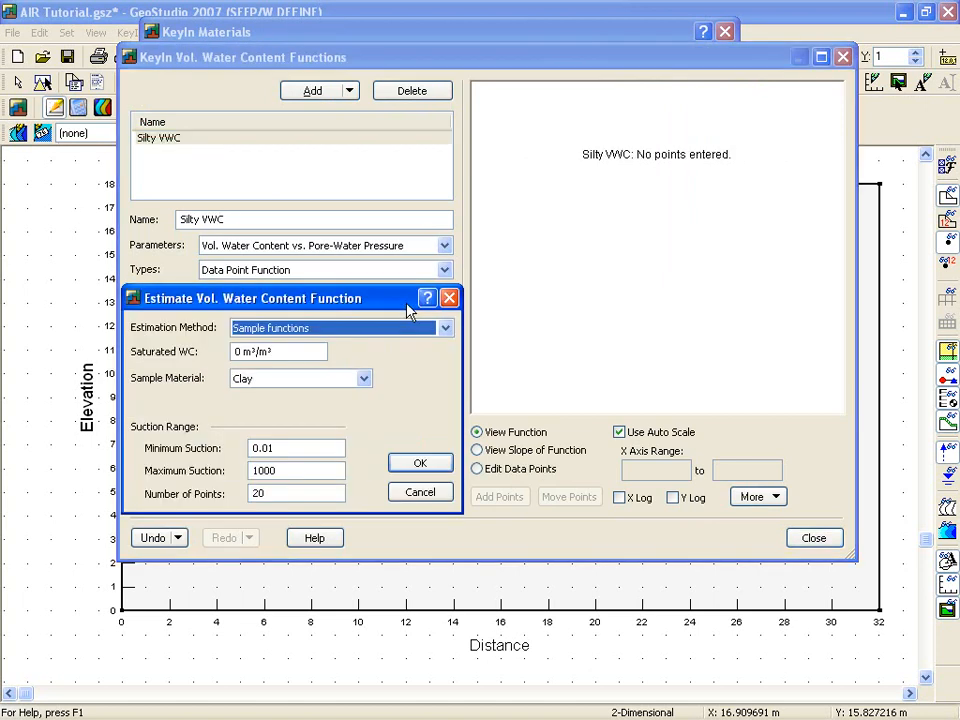
pyautogui.click(363, 379)
pyautogui.click(255, 405)
pyautogui.hotkey('shift', 'Tab')
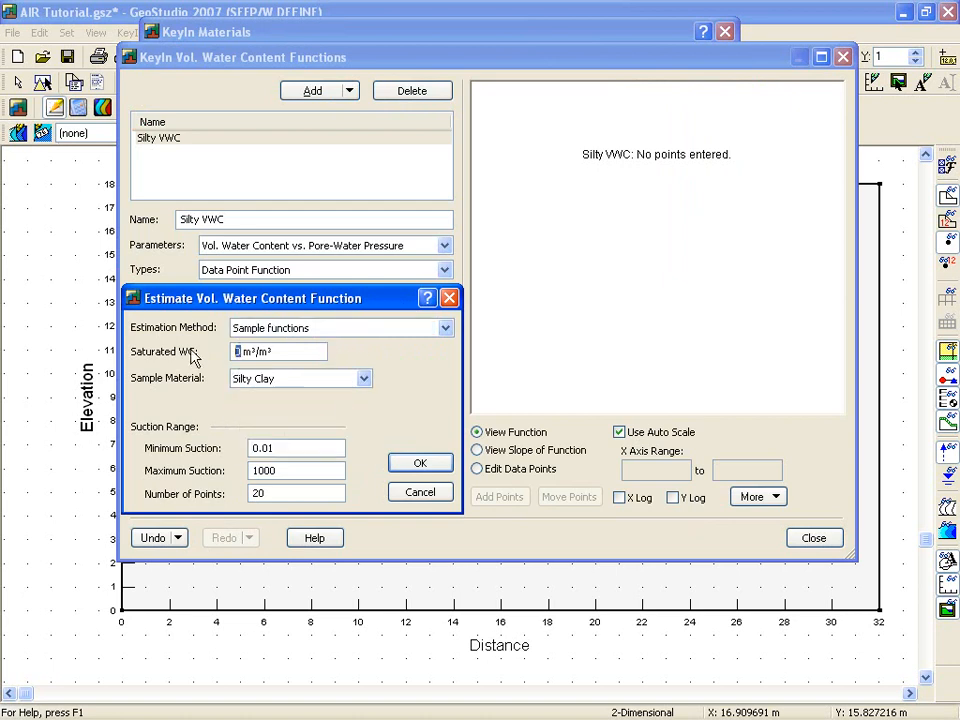
pyautogui.write('.47')
pyautogui.click(416, 463)
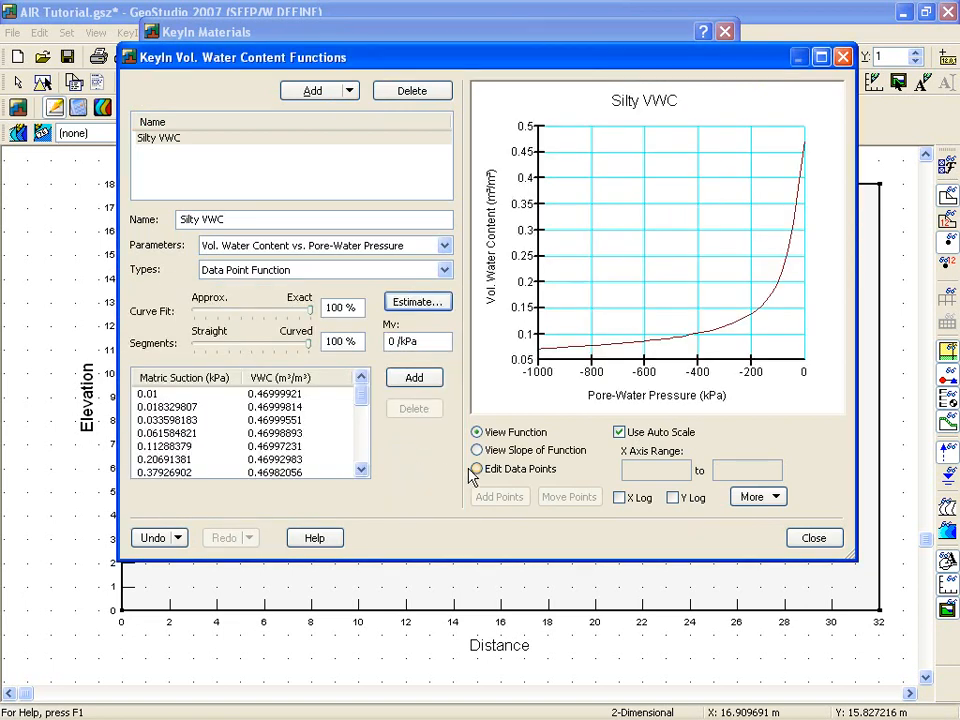
pyautogui.click(478, 469)
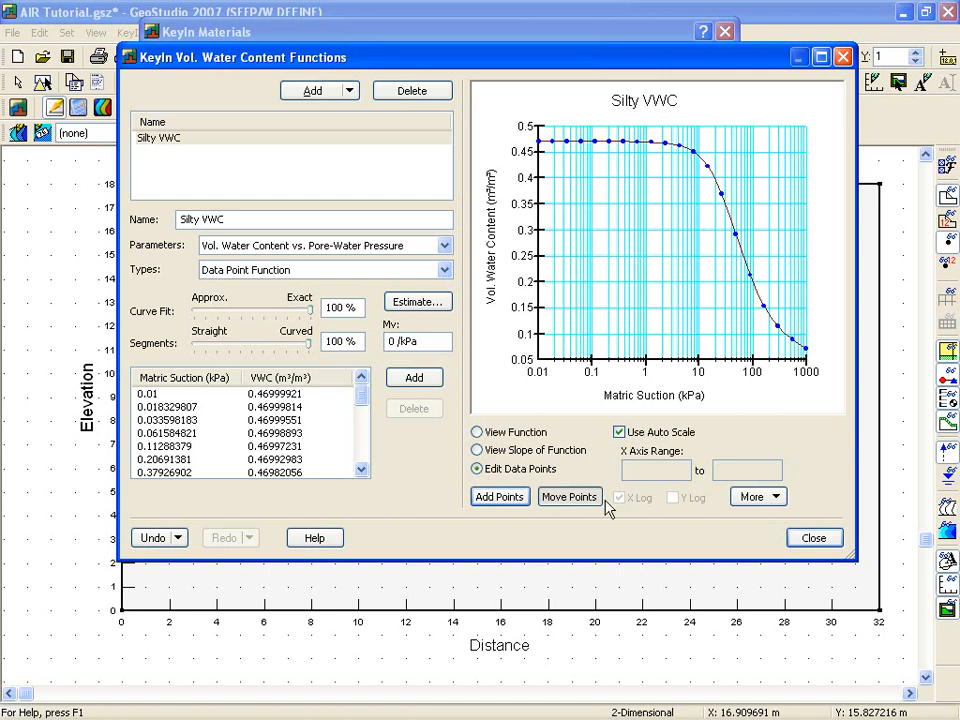
pyautogui.click(808, 539)
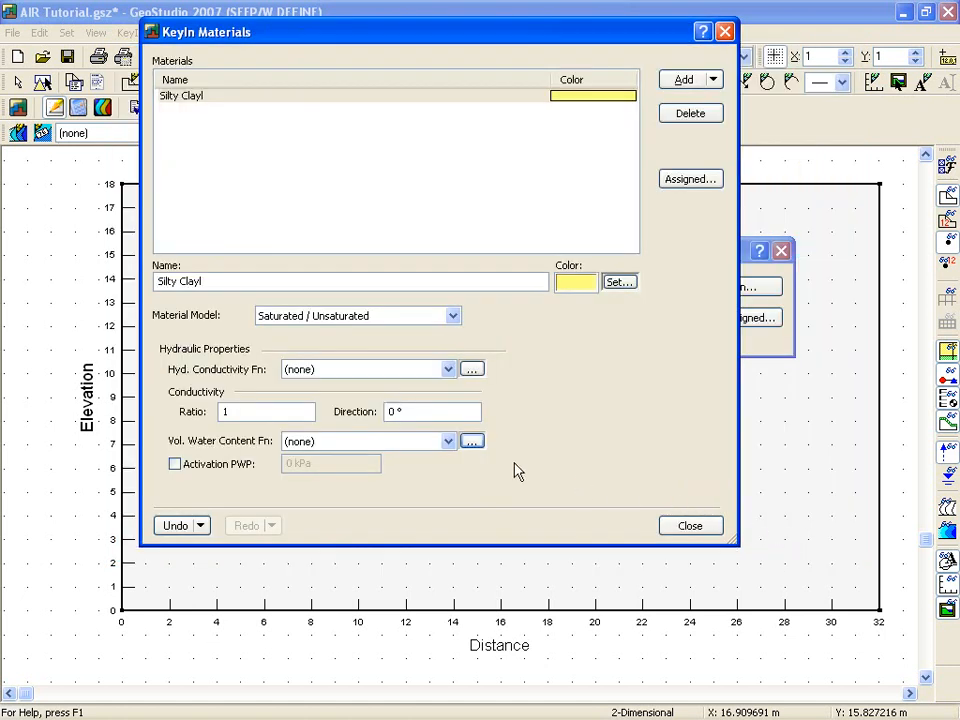
# Add a hydraulic conductivity function named "Silty Clay K function" and make it a Data Point Function
pyautogui.click(471, 369)
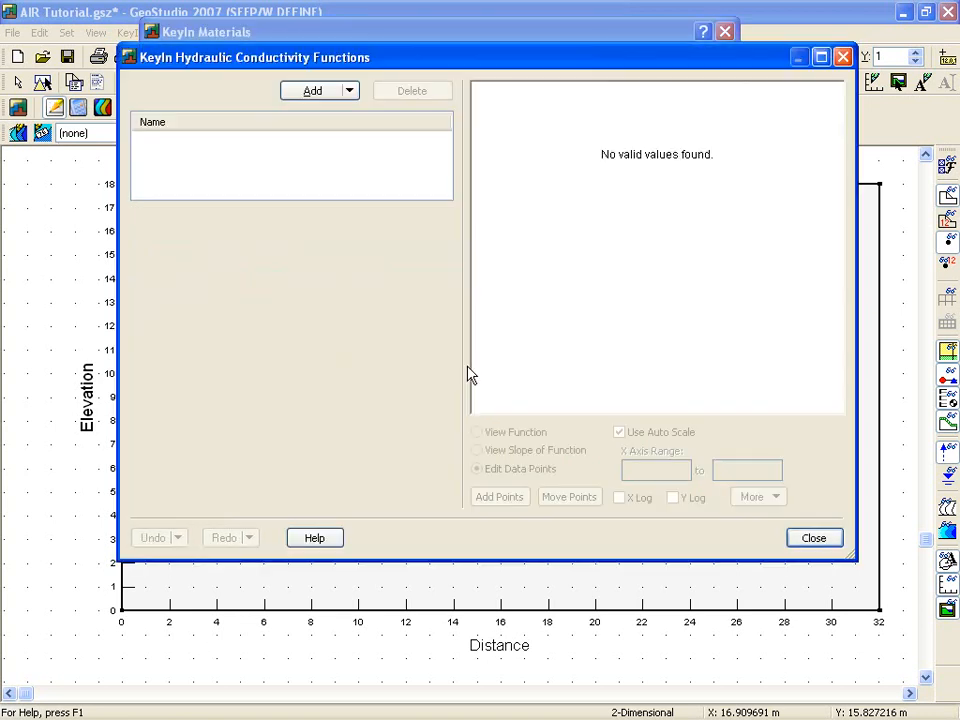
pyautogui.click(303, 92)
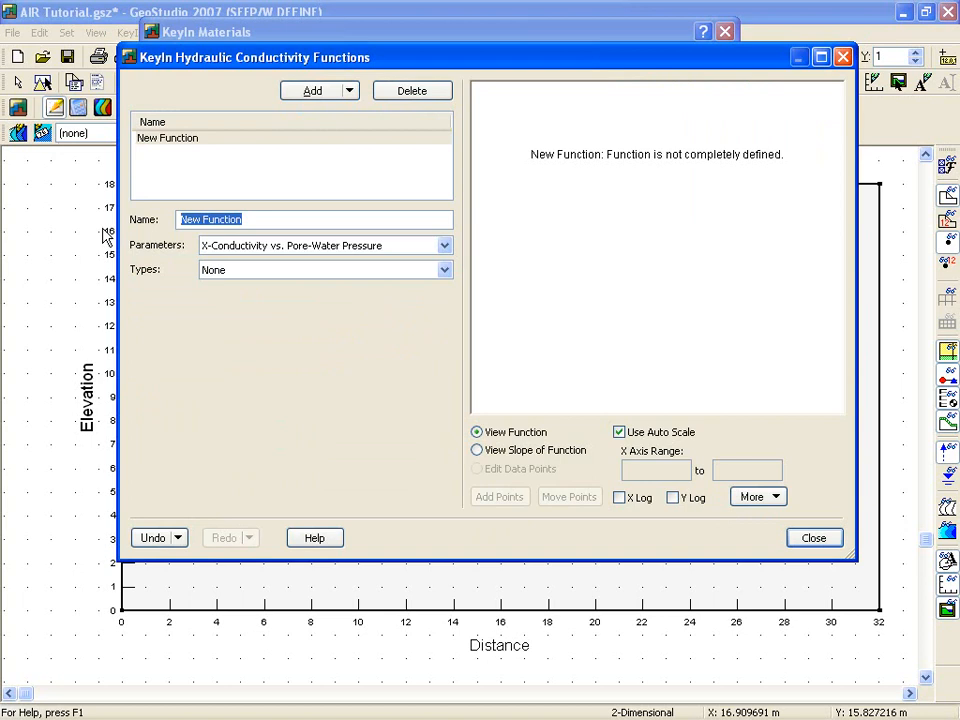
pyautogui.write('Silty Clay K functio')
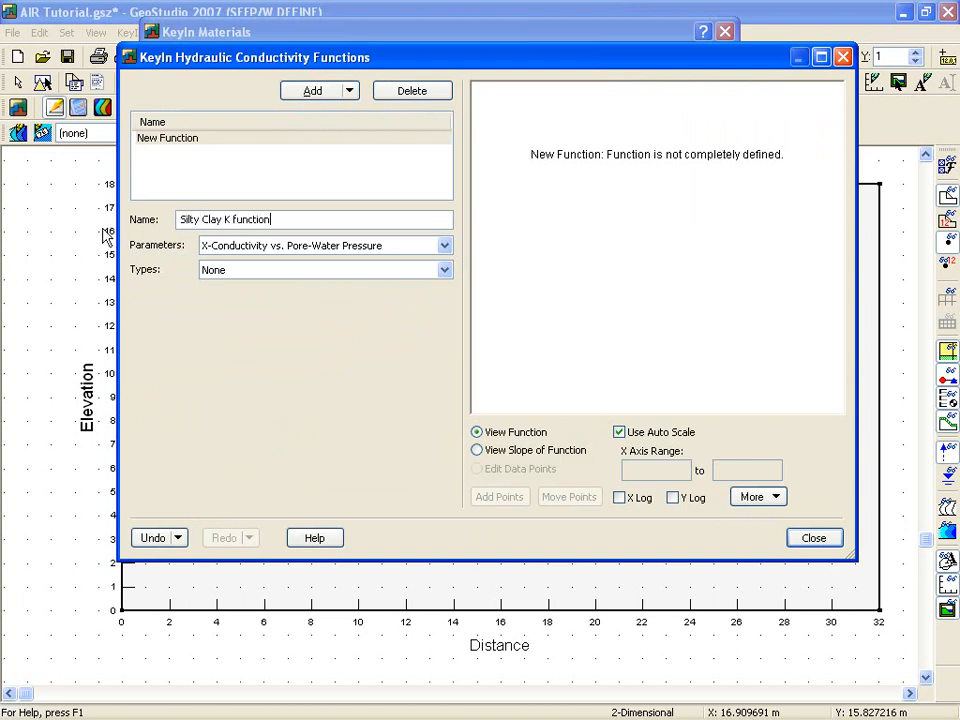
pyautogui.click(296, 271)
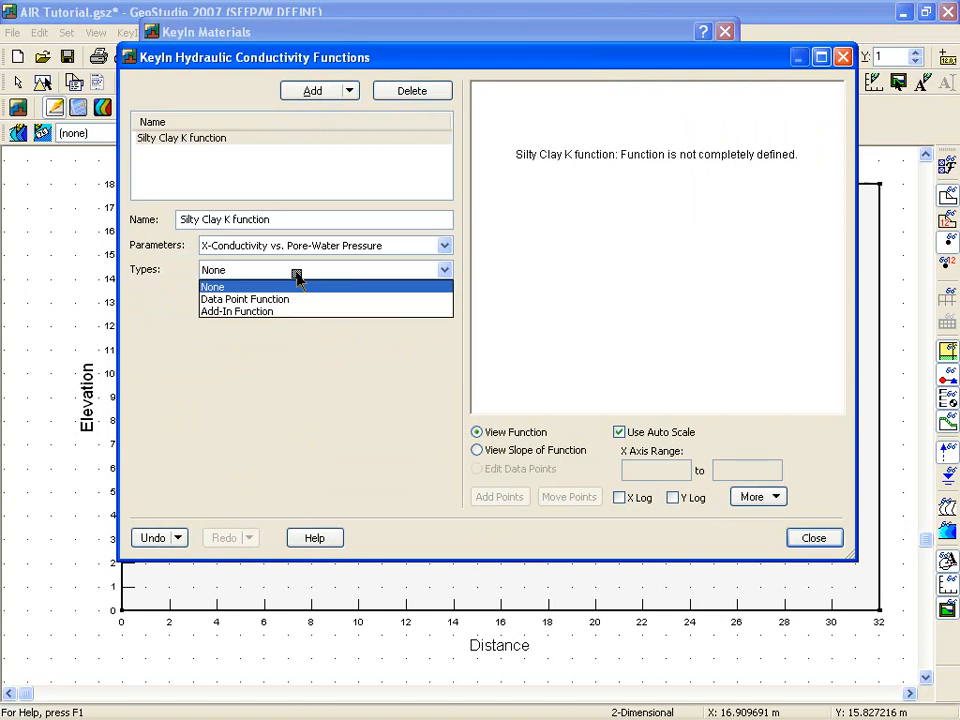
pyautogui.click(274, 300)
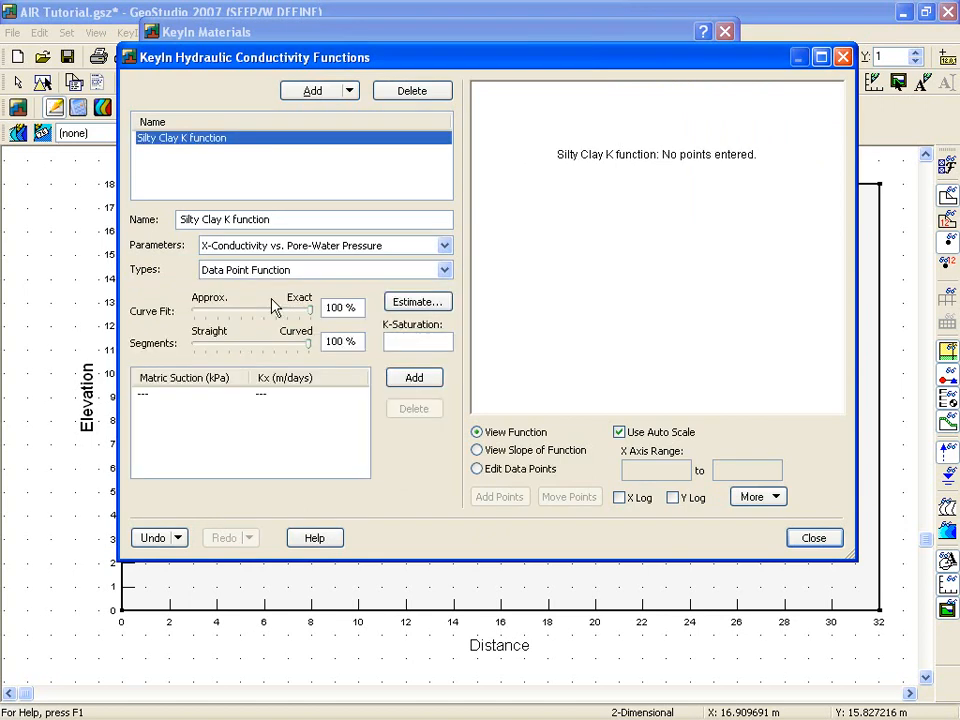
# Estimate the Silty Clay K function by Van Genuchten from Silty VWC, with saturated K 0.01 m/days and residual water content 0.05, and view its data points
pyautogui.click(430, 308)
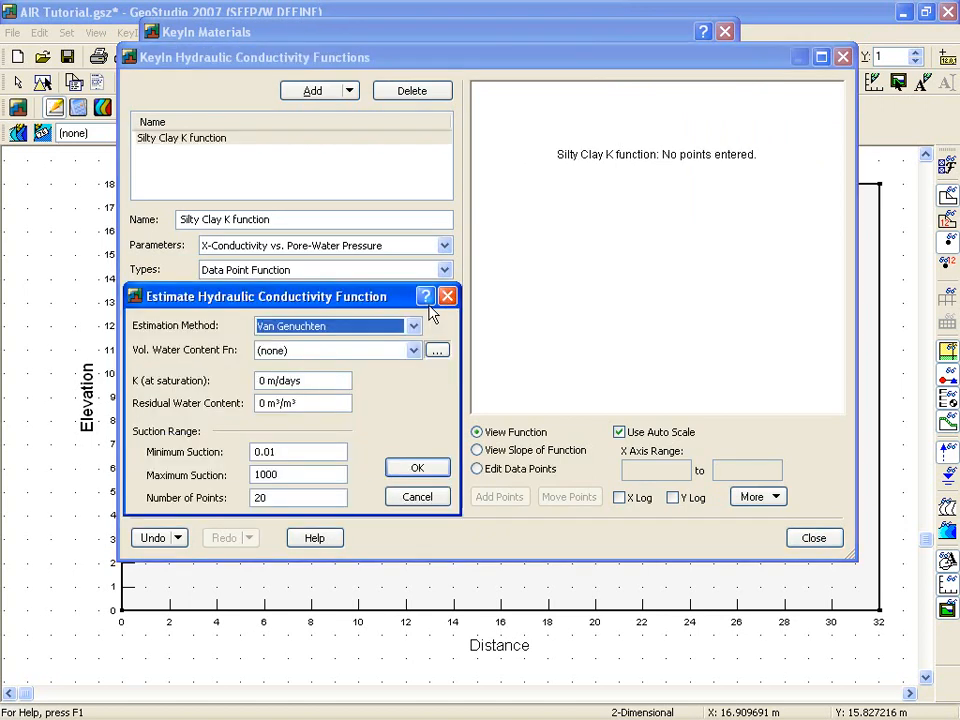
pyautogui.click(413, 350)
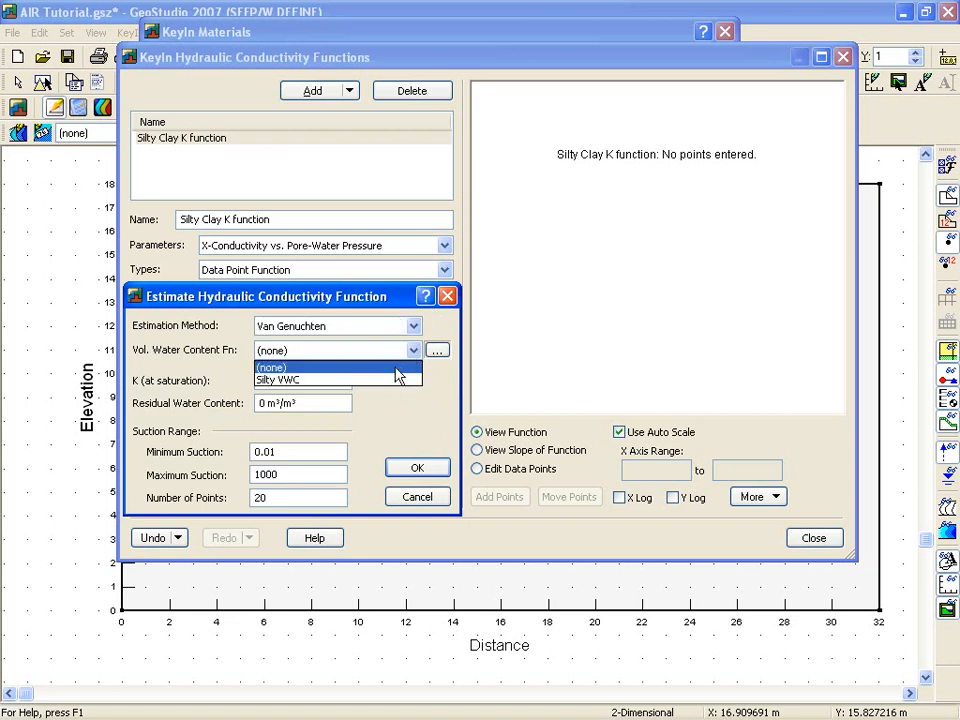
pyautogui.click(395, 381)
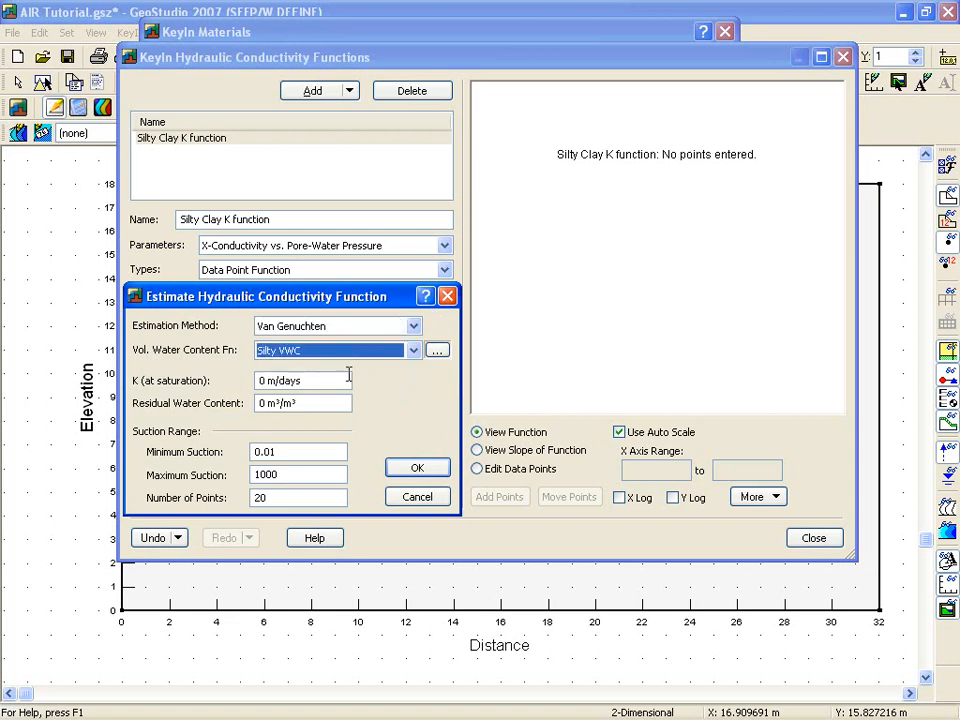
pyautogui.doubleClick(262, 381)
pyautogui.write('.01')
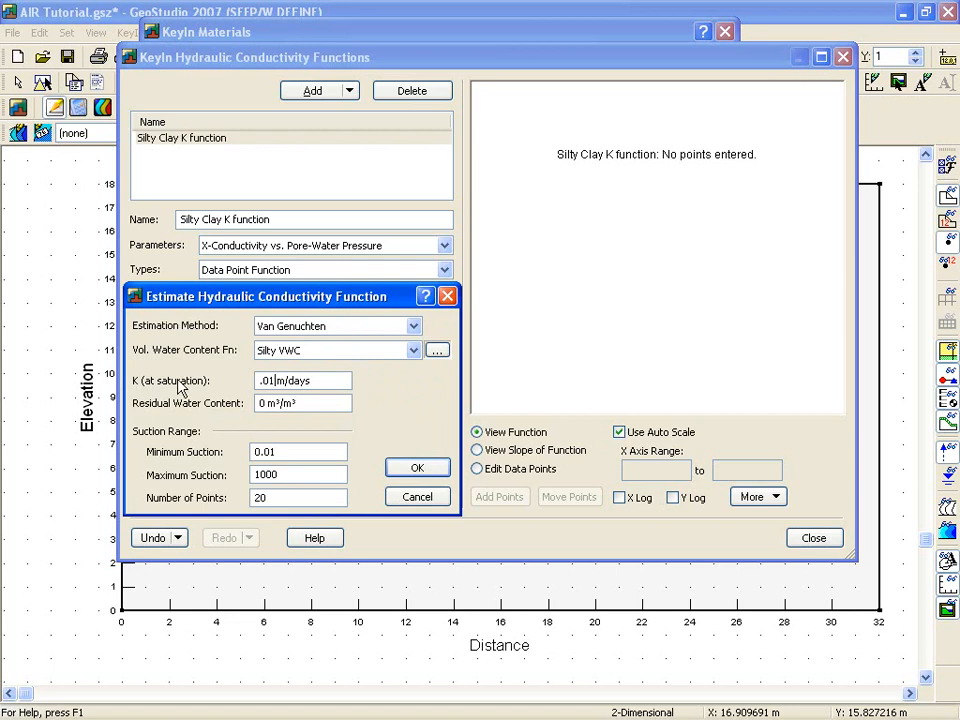
pyautogui.press('Tab')
pyautogui.write('.1')
pyautogui.press('BackSpace')
pyautogui.write('05')
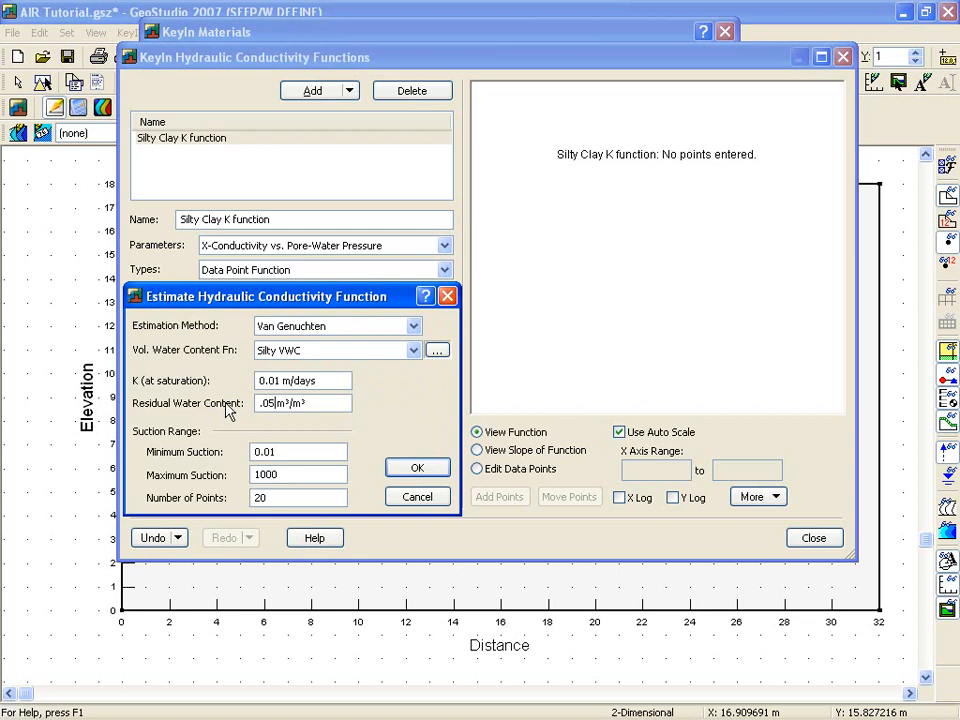
pyautogui.click(400, 467)
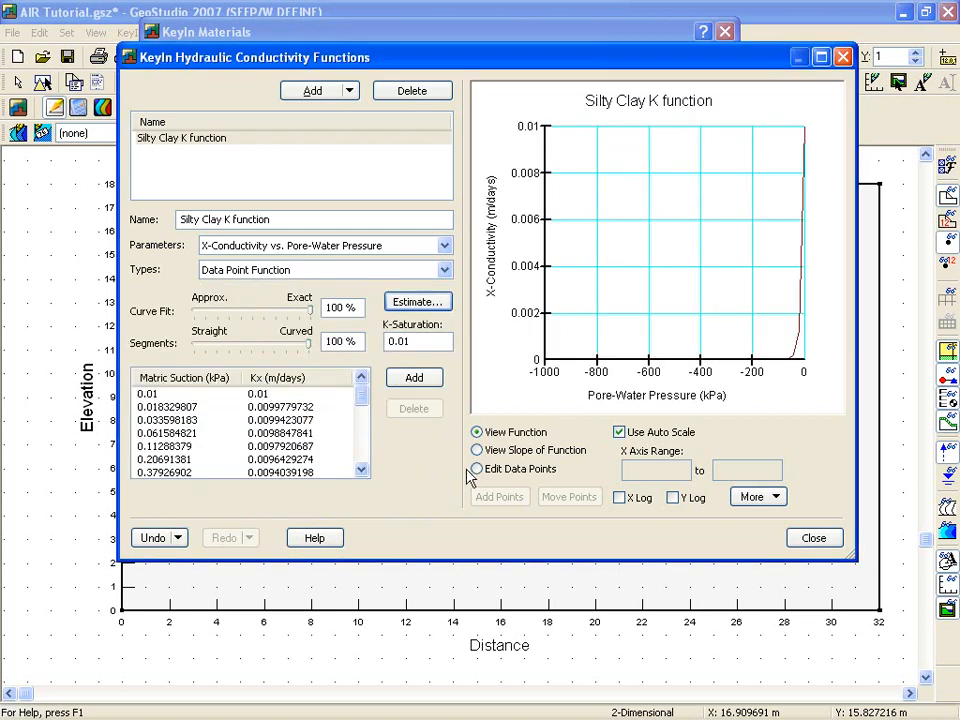
pyautogui.click(479, 469)
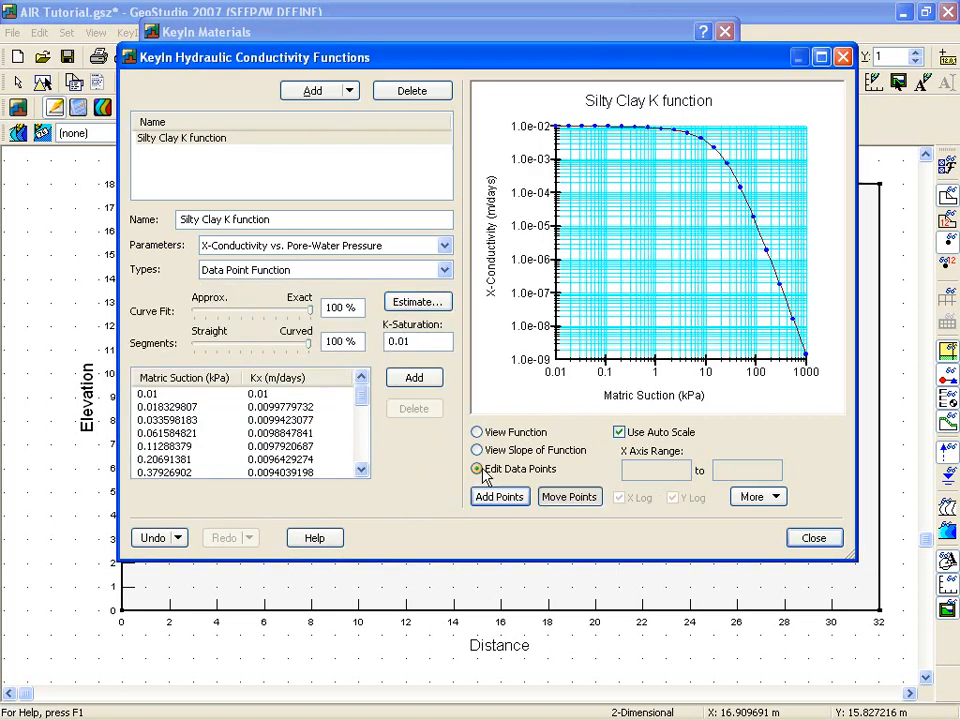
pyautogui.click(812, 539)
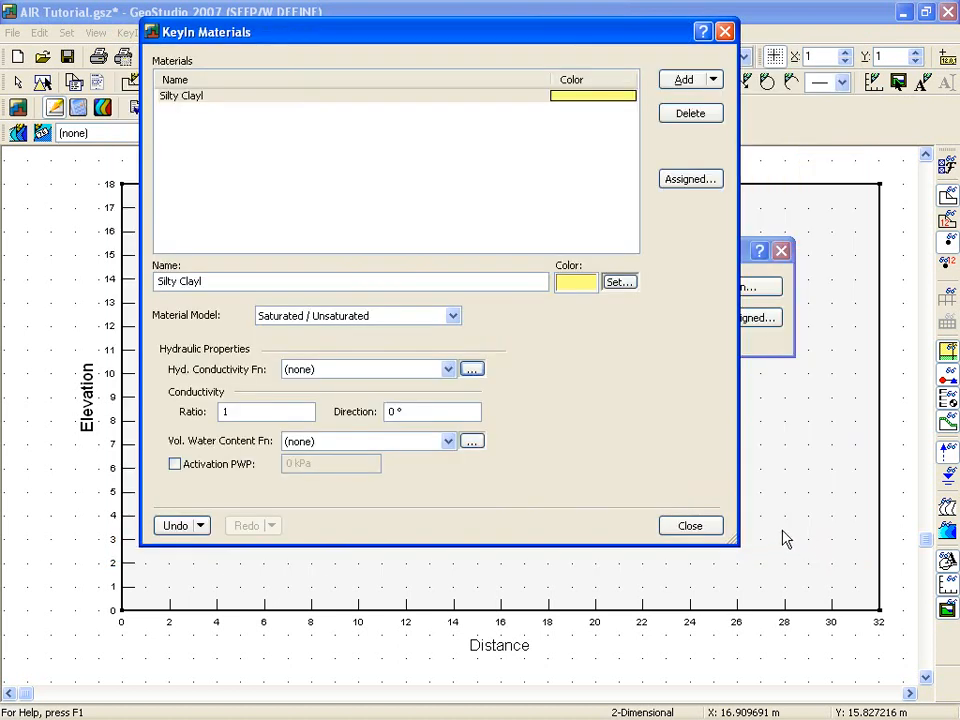
# Assign the Silty VWC and Silty Clay K function to the material, and correct its name to "Silty Clay"
pyautogui.click(447, 443)
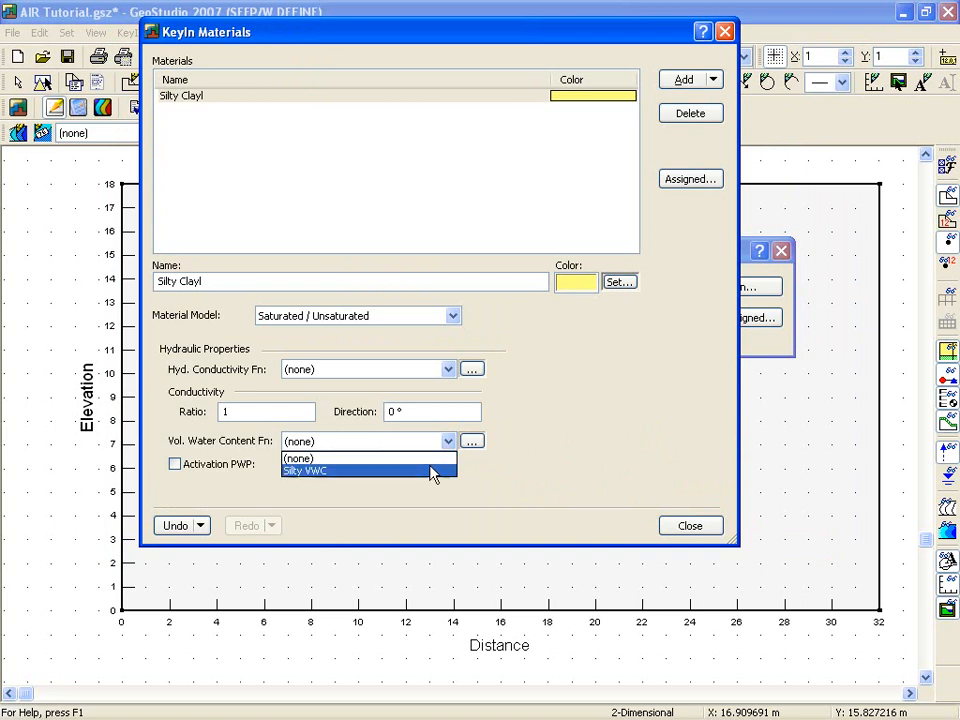
pyautogui.click(431, 467)
pyautogui.click(450, 375)
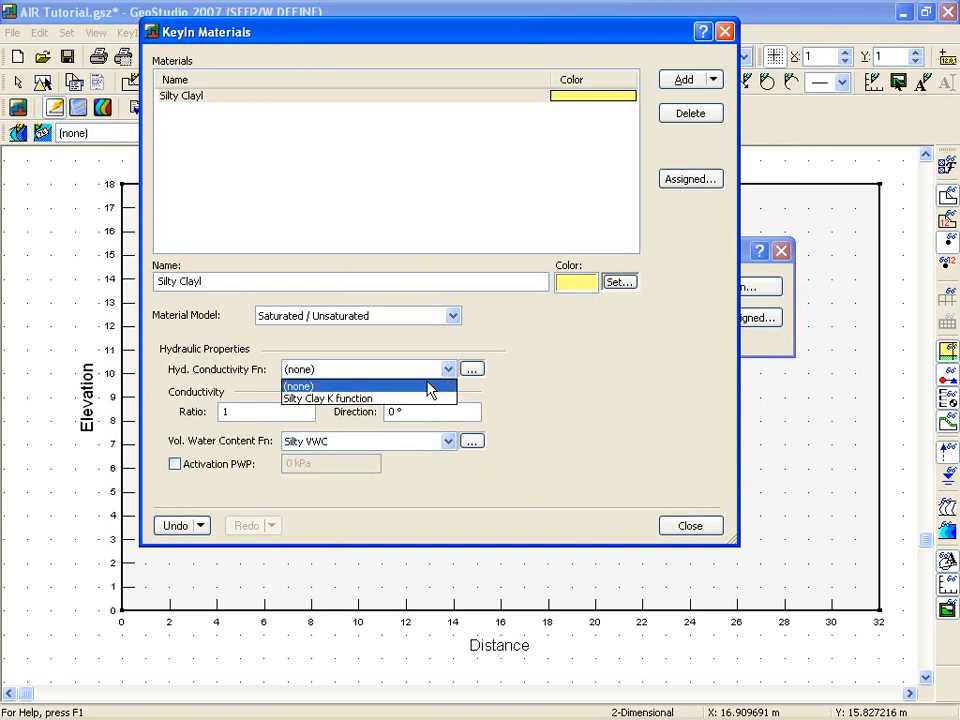
pyautogui.click(380, 399)
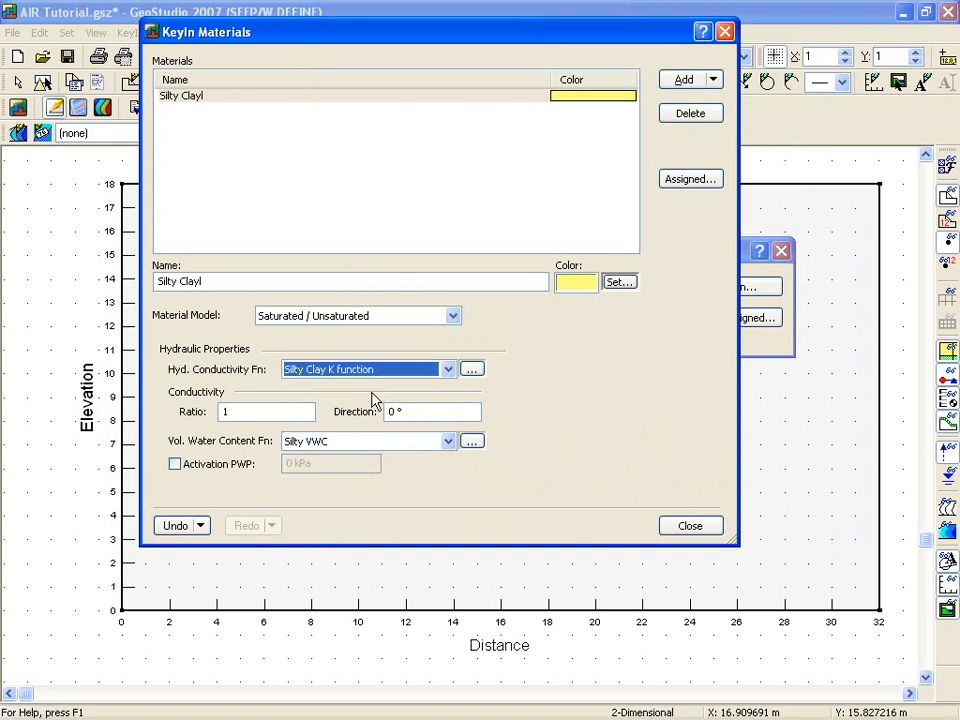
pyautogui.click(206, 281)
pyautogui.press('BackSpace')
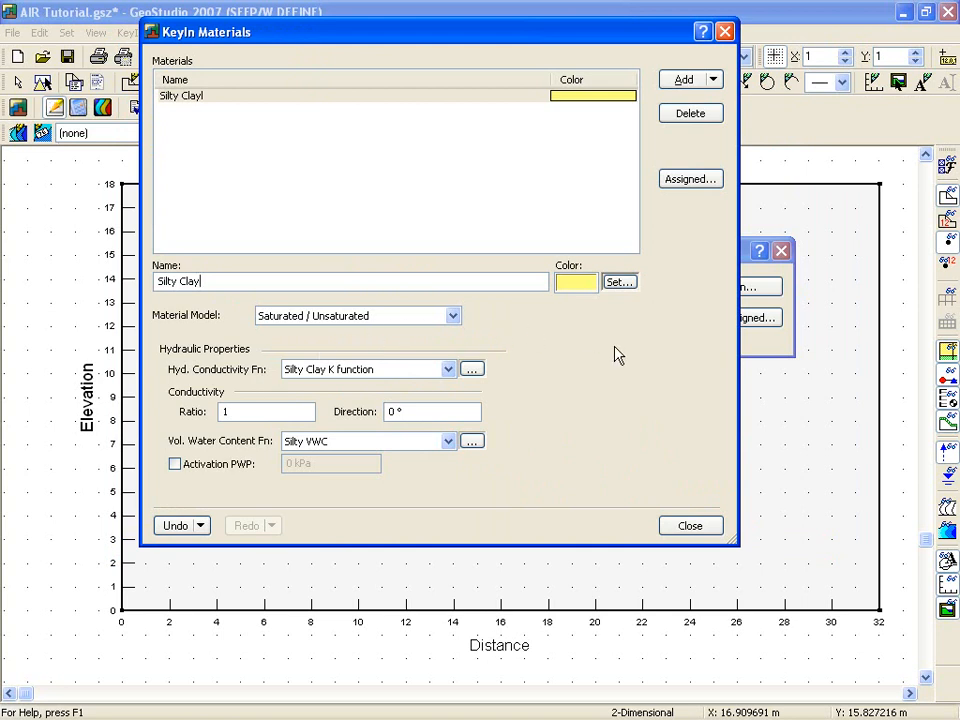
# Assign the Silty Clay material to the soil region surrounding the tunnel
pyautogui.click(690, 527)
pyautogui.click(633, 489)
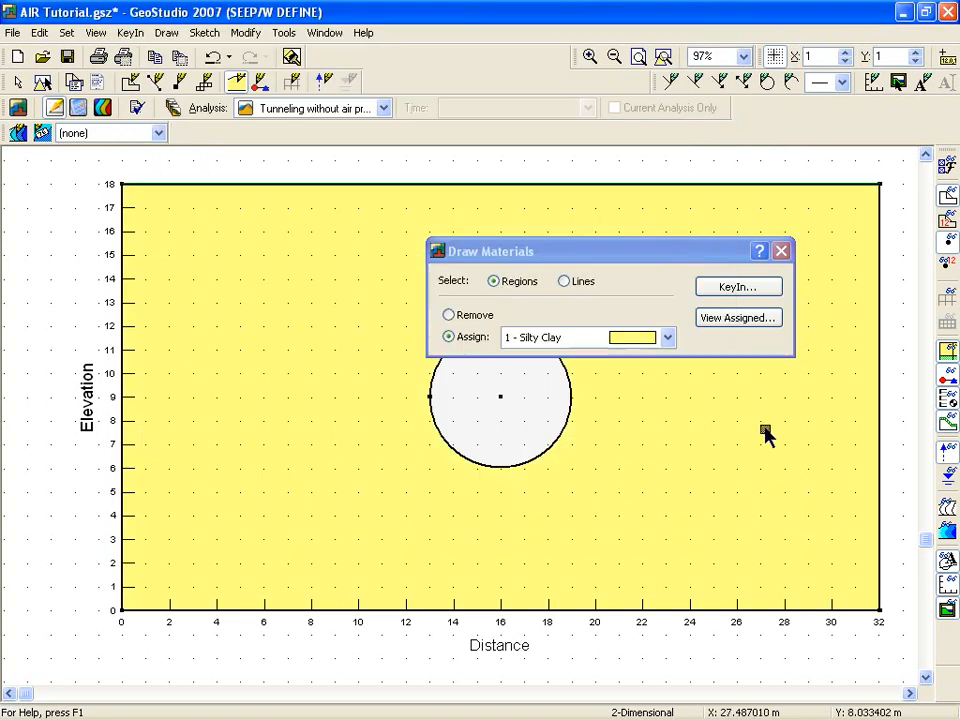
pyautogui.click(784, 253)
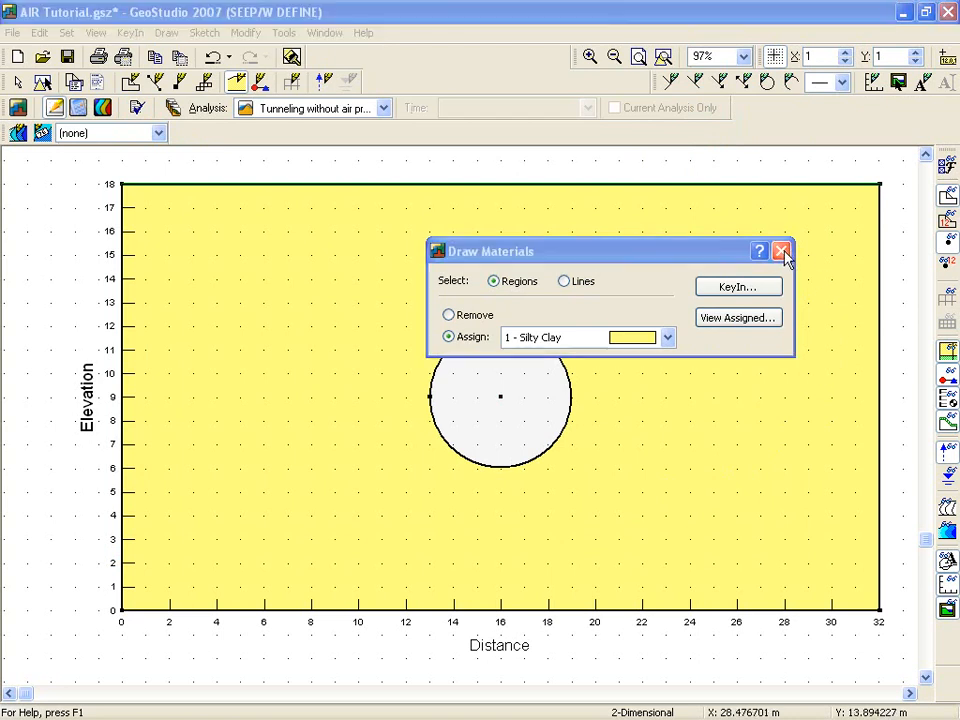
pyautogui.click(782, 252)
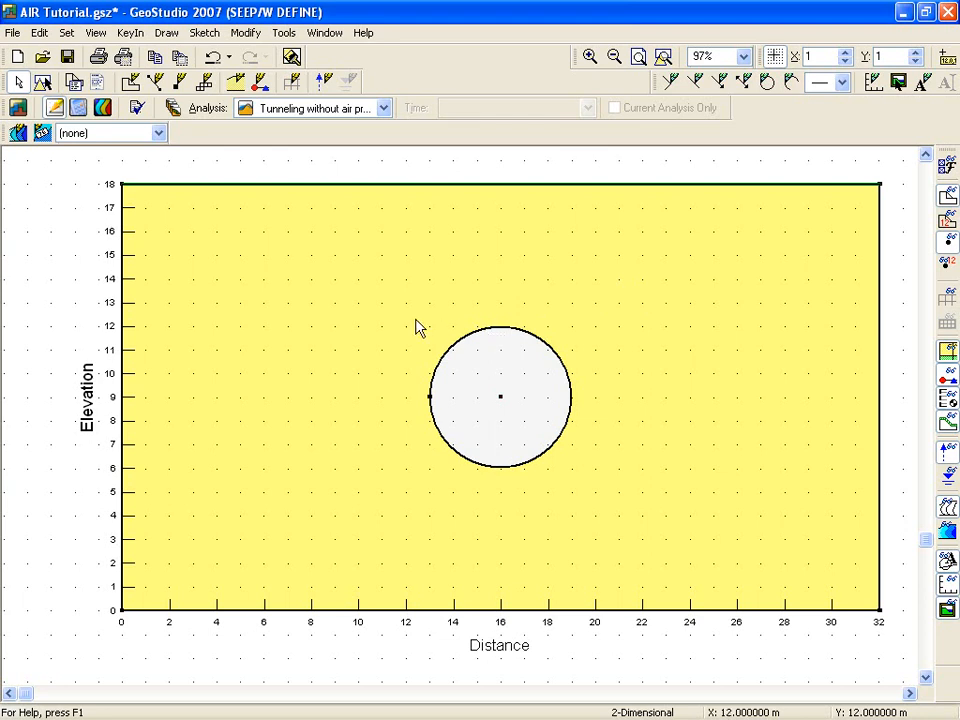
# Add a hydraulic boundary condition named "Regional ground water"
pyautogui.click(166, 33)
pyautogui.click(194, 193)
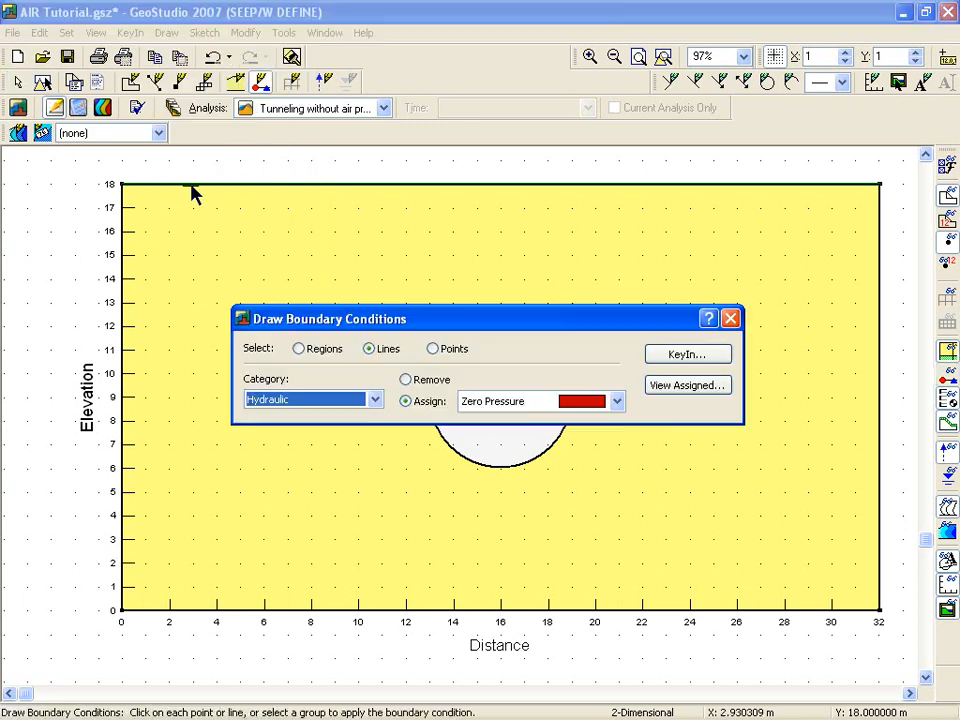
pyautogui.click(684, 354)
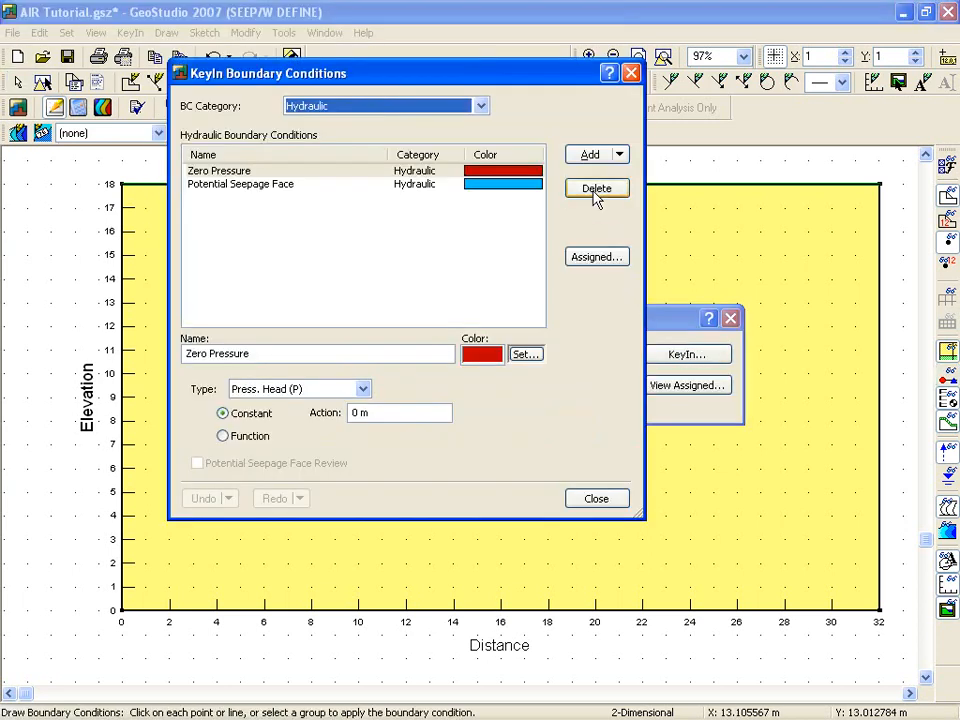
pyautogui.click(591, 155)
pyautogui.moveTo(320, 355); pyautogui.dragTo(148, 353)
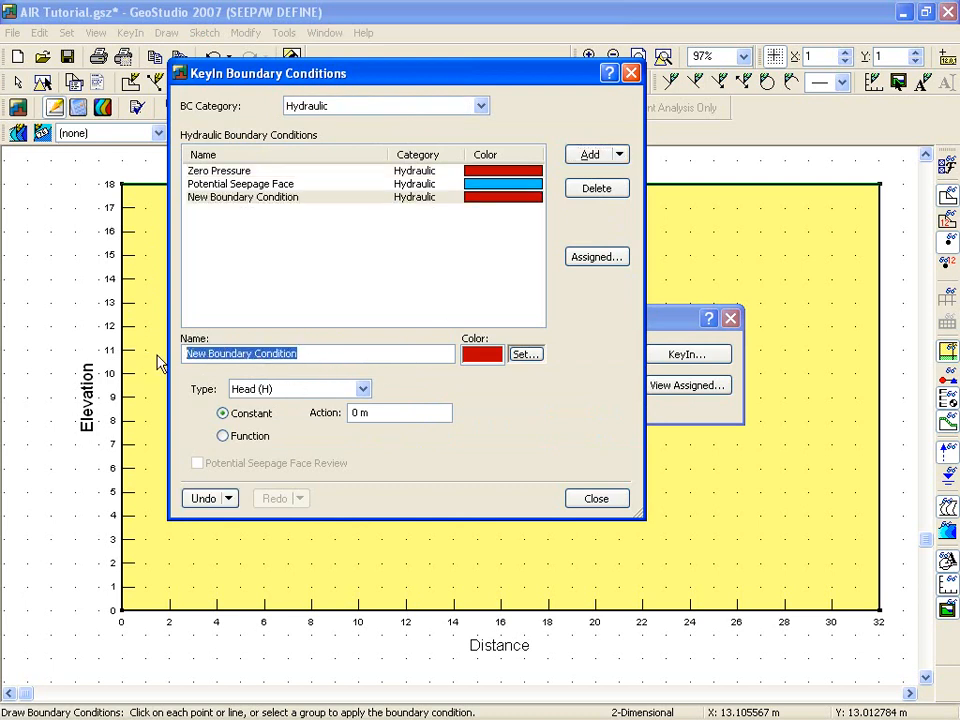
pyautogui.write('Regional ground water')
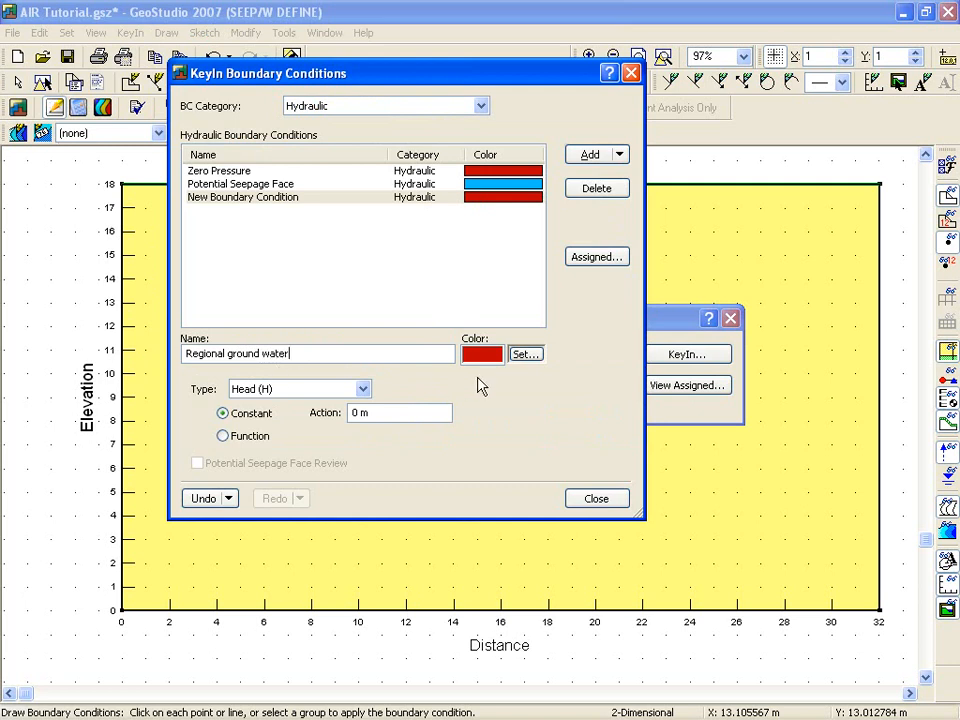
# Give the Regional ground water condition a blue color and a constant head of 16 m
pyautogui.click(524, 355)
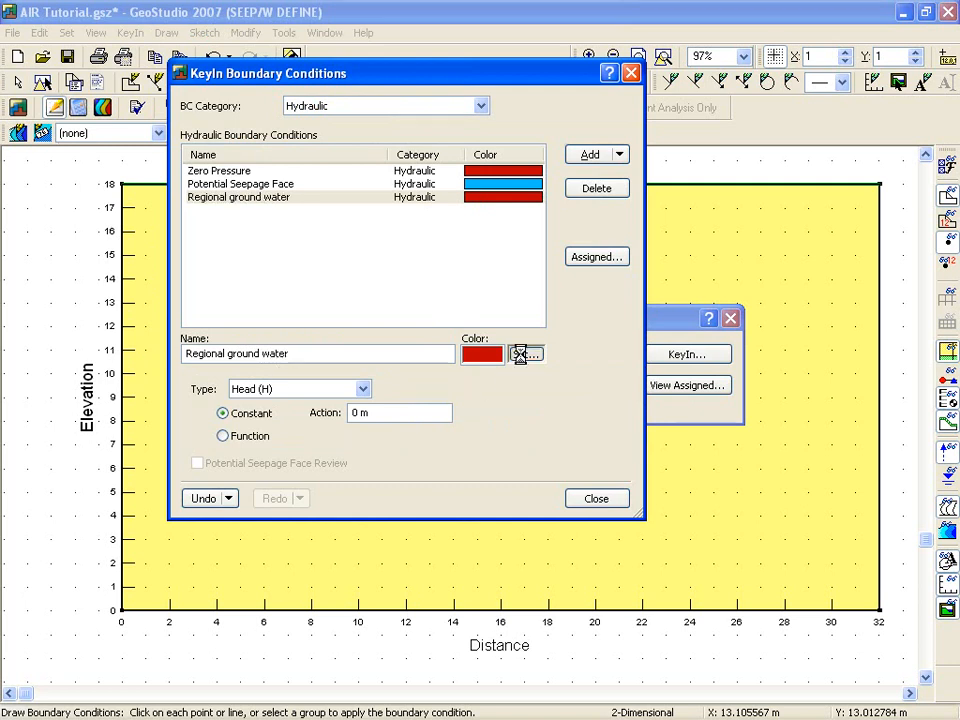
pyautogui.click(415, 254)
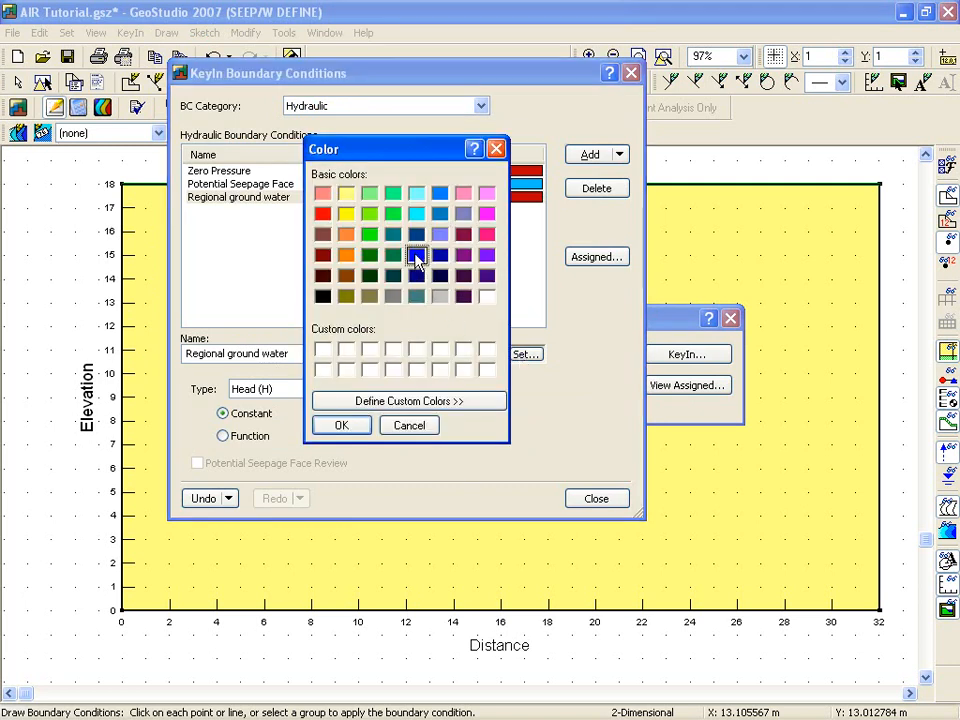
pyautogui.click(339, 427)
pyautogui.doubleClick(350, 413)
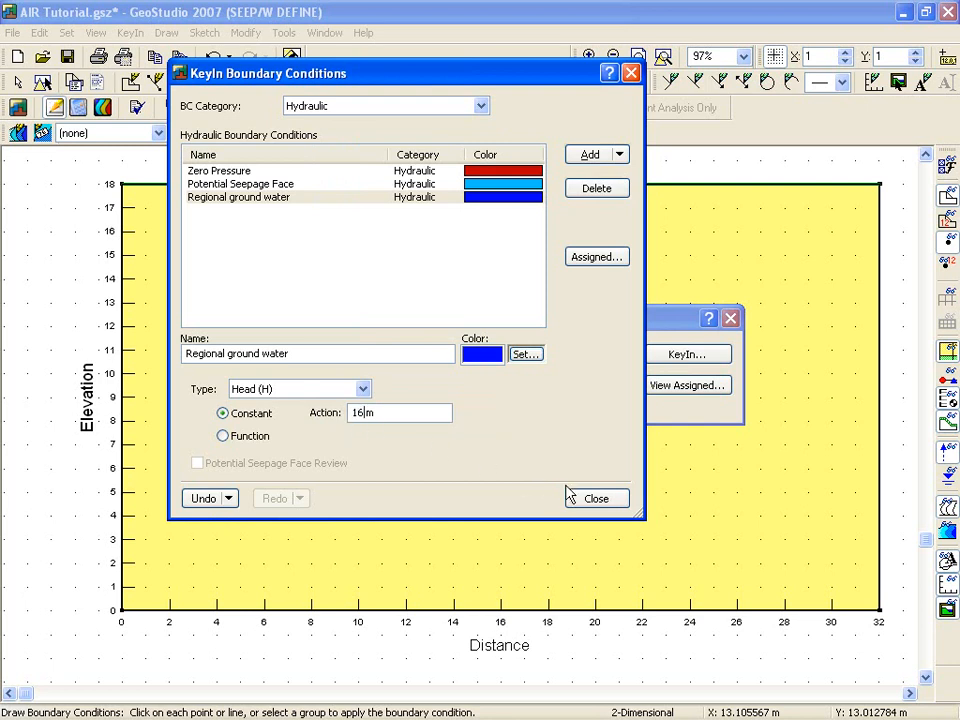
# Apply Regional ground water to both vertical edges of the soil region and Potential Seepage Face to the tunnel's perimeter
pyautogui.click(596, 498)
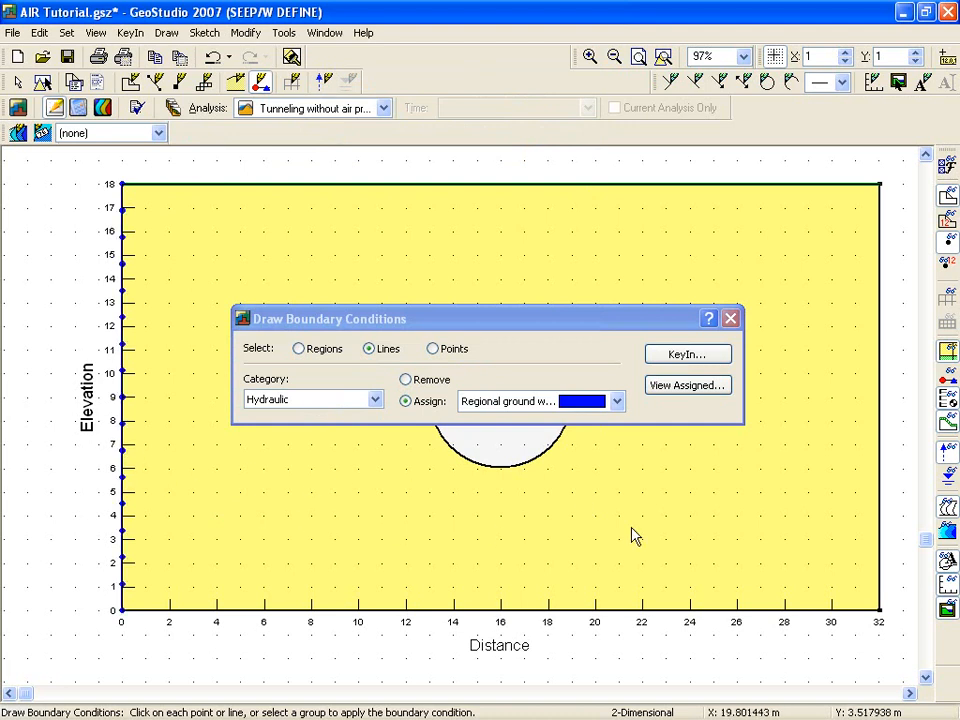
pyautogui.click(879, 460)
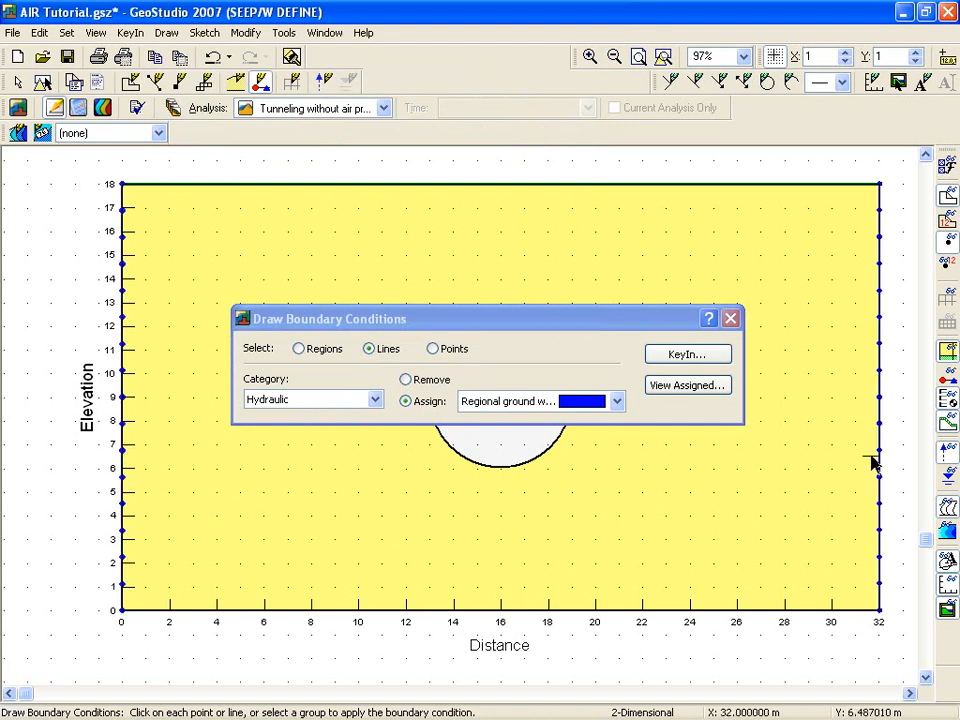
pyautogui.click(617, 402)
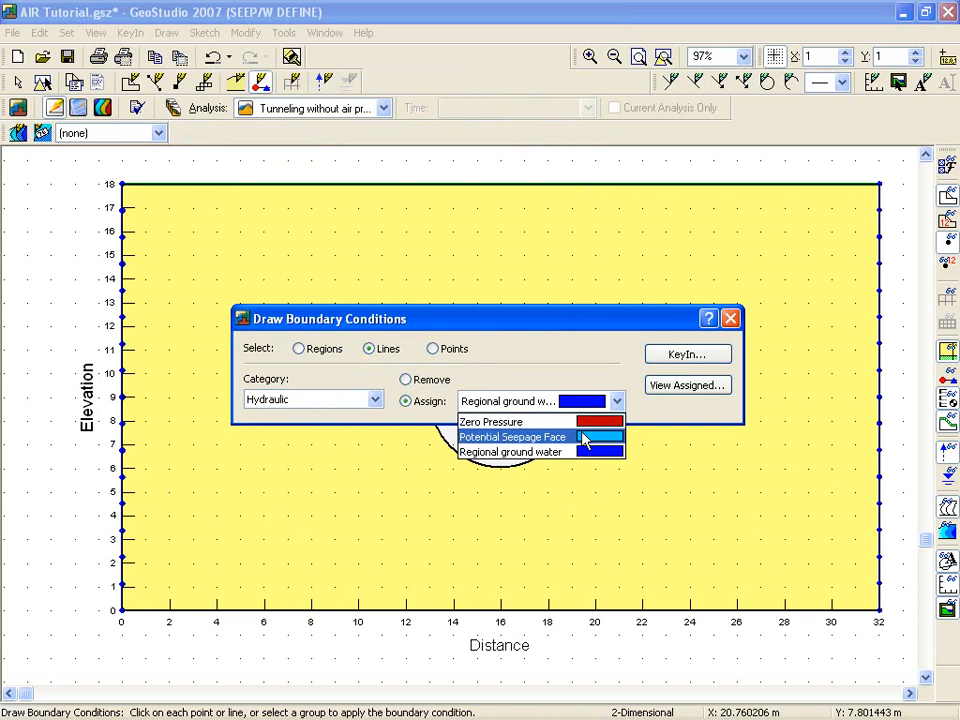
pyautogui.click(585, 438)
pyautogui.click(479, 340)
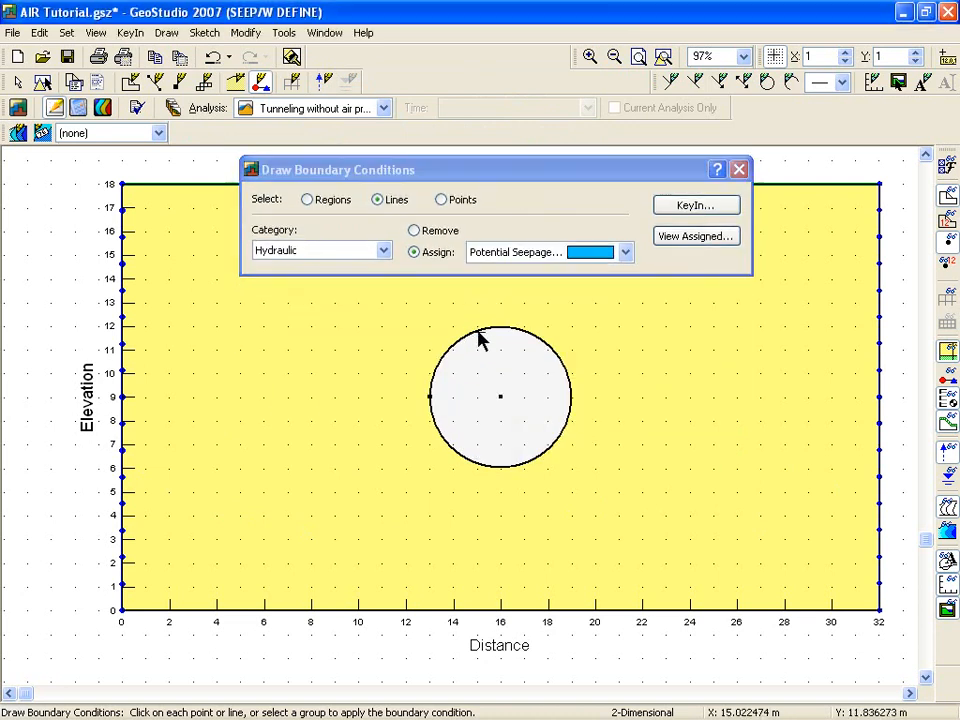
pyautogui.click(739, 169)
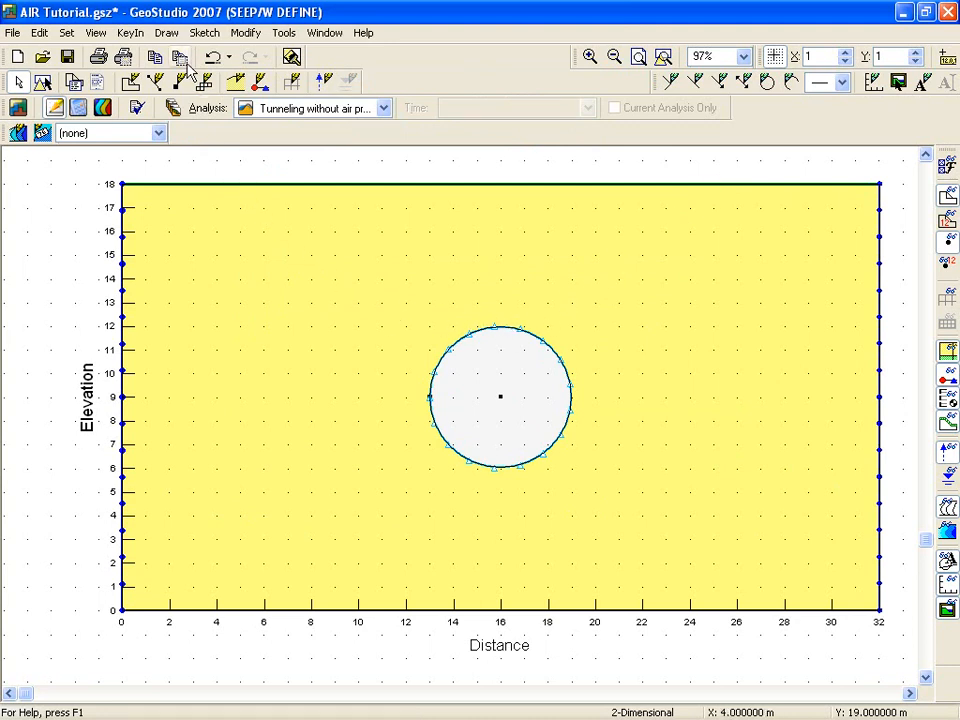
# Set the approximate global element size of the mesh to 1.1 m and check the soil region's mesh properties
pyautogui.click(166, 32)
pyautogui.click(202, 214)
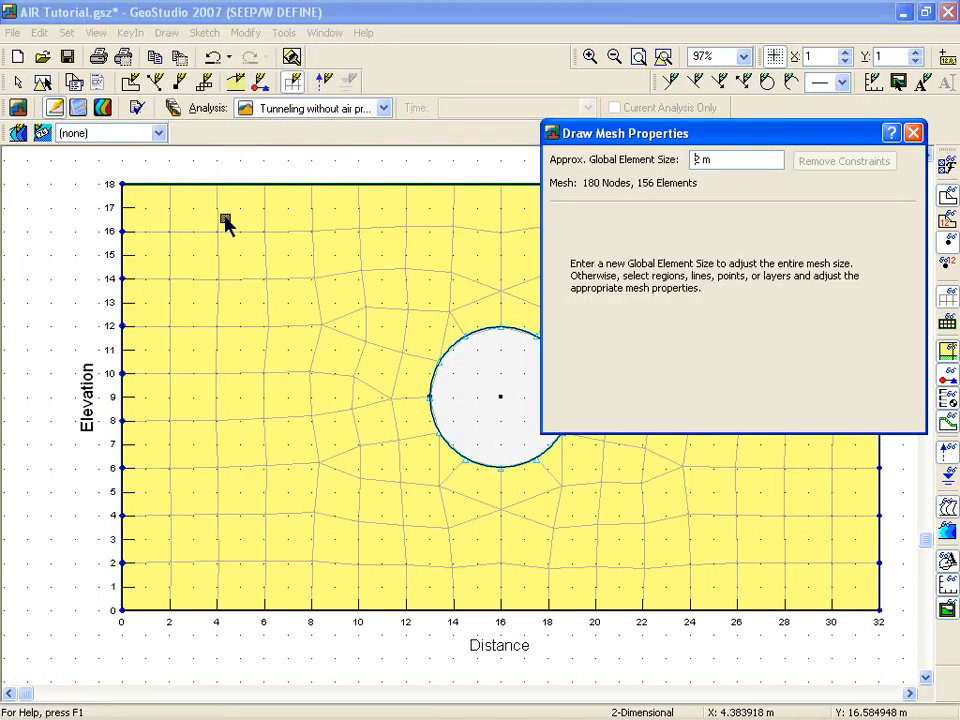
pyautogui.doubleClick(697, 159)
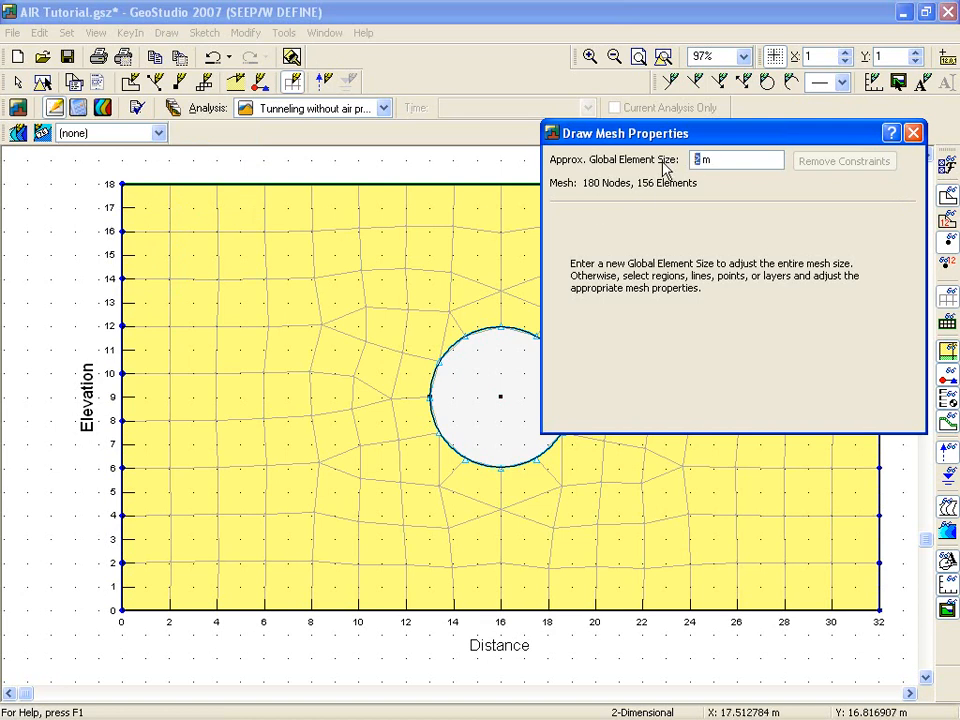
pyautogui.press('Return')
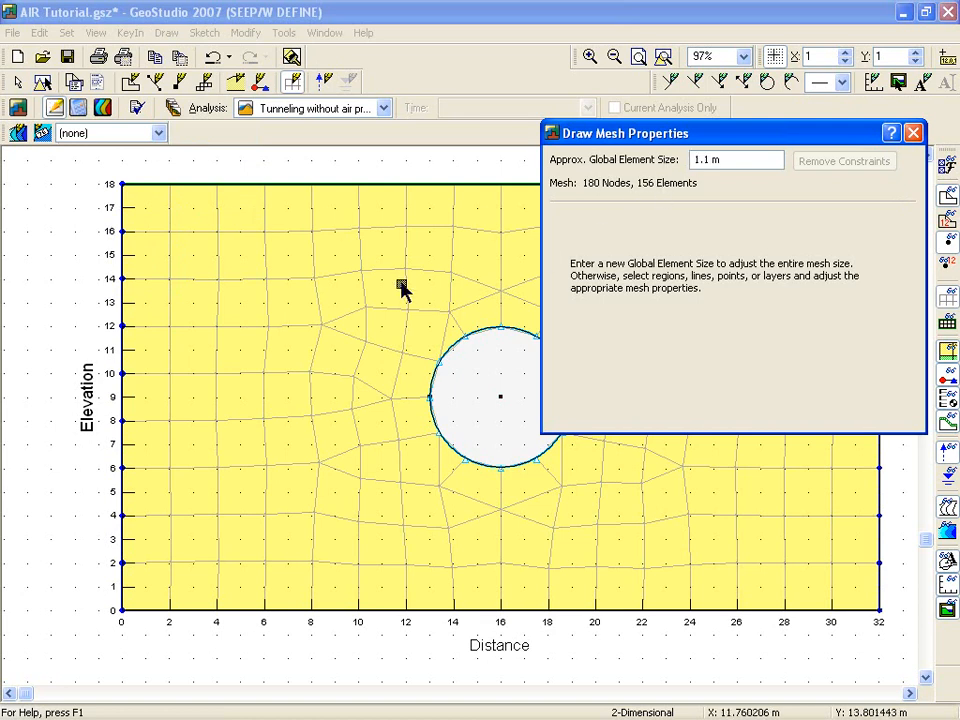
pyautogui.click(350, 287)
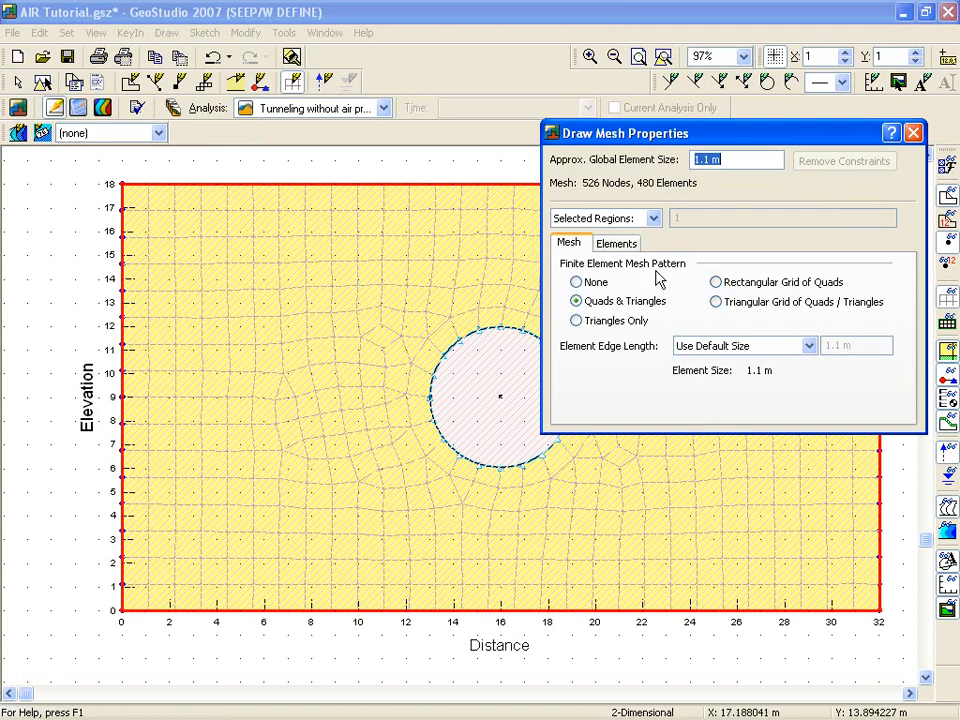
pyautogui.click(914, 134)
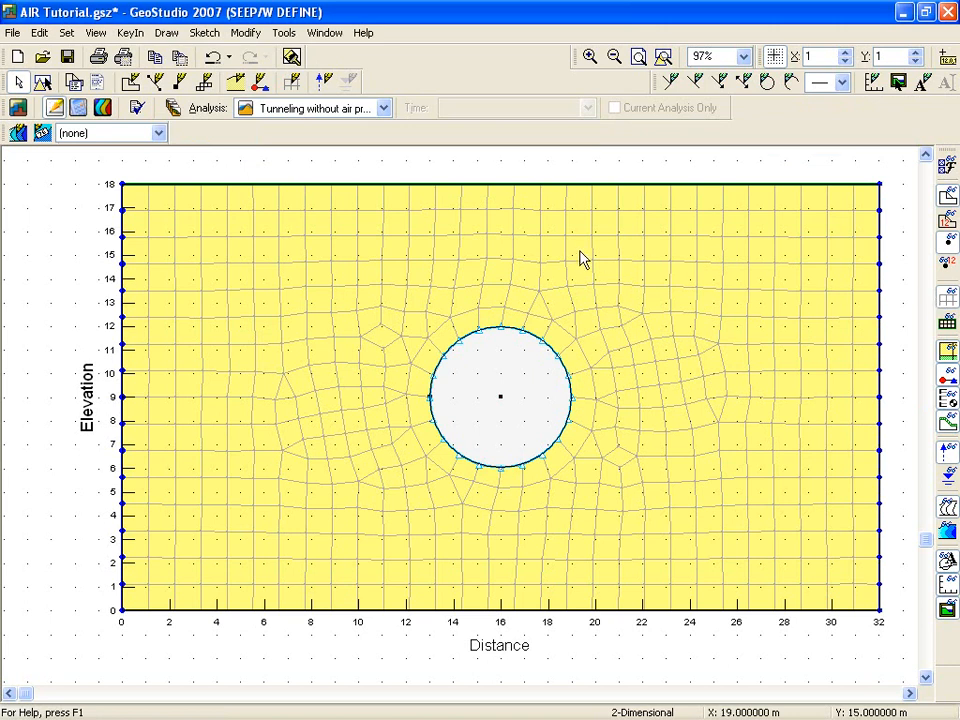
# Draw flux section 1 as a closed loop of segments through the soil elements just outside the tunnel's perimeter
pyautogui.click(166, 33)
pyautogui.click(188, 243)
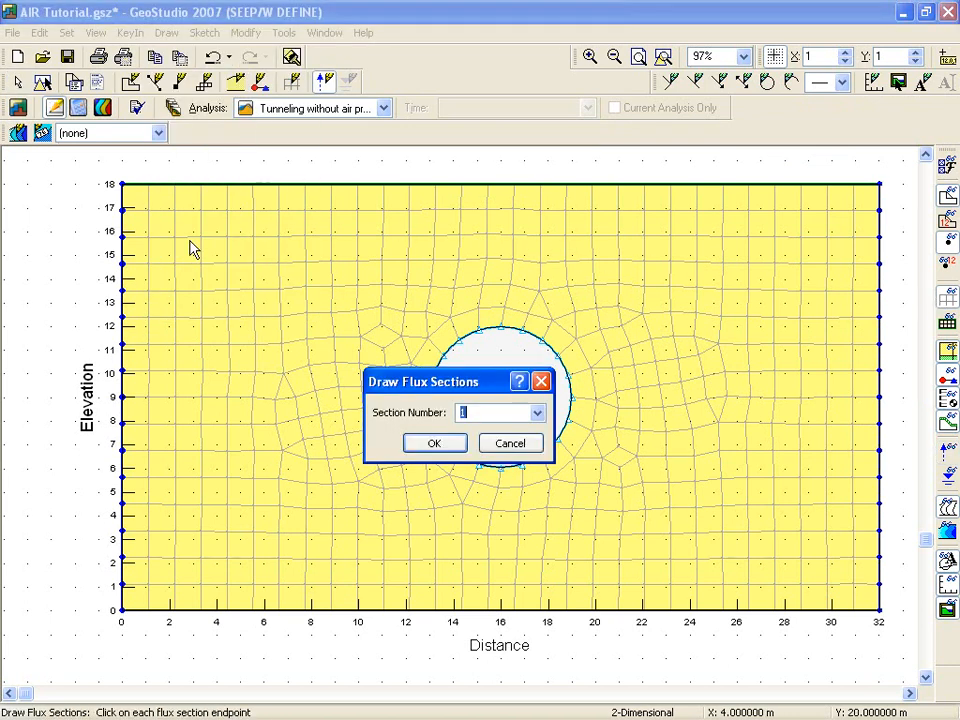
pyautogui.click(434, 443)
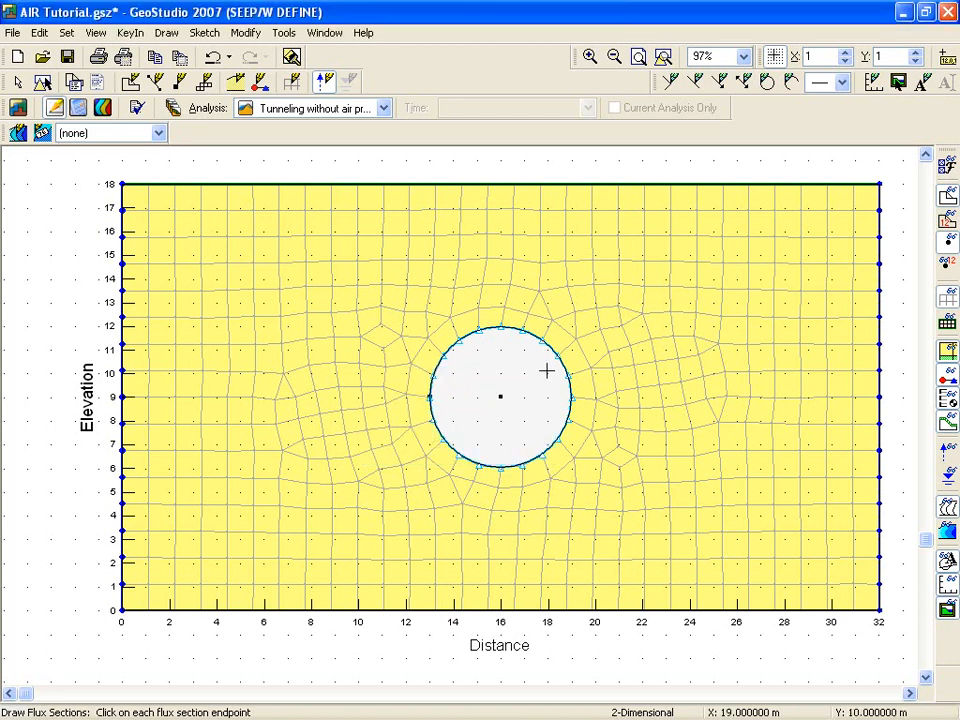
pyautogui.click(419, 359)
pyautogui.click(456, 322)
pyautogui.click(517, 318)
pyautogui.click(570, 349)
pyautogui.click(583, 400)
pyautogui.click(574, 441)
pyautogui.click(540, 473)
pyautogui.click(482, 478)
pyautogui.click(436, 450)
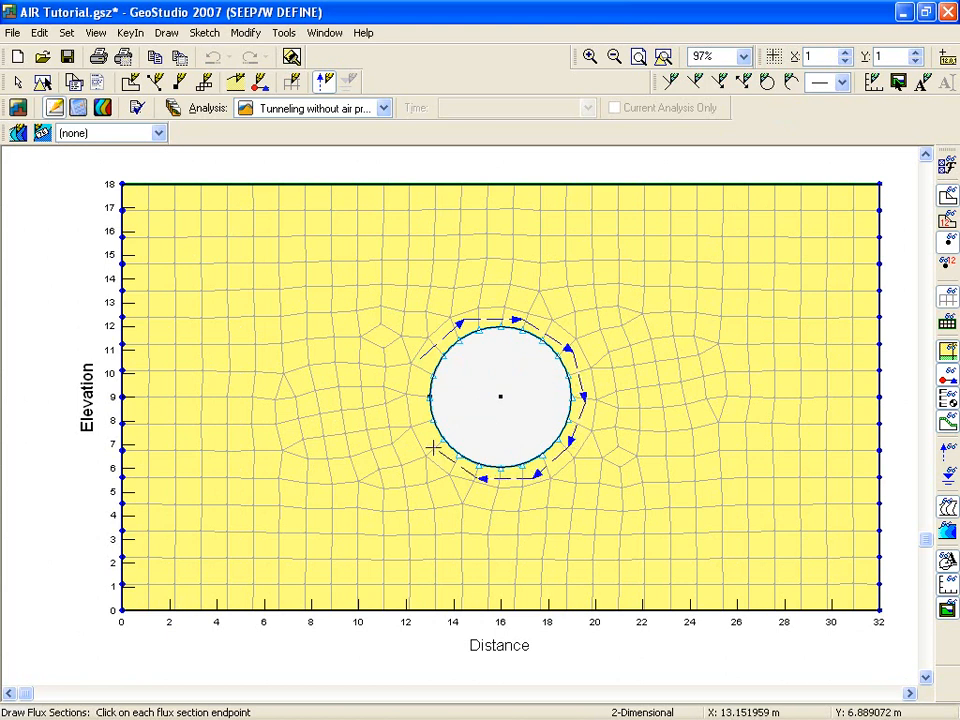
pyautogui.click(413, 390)
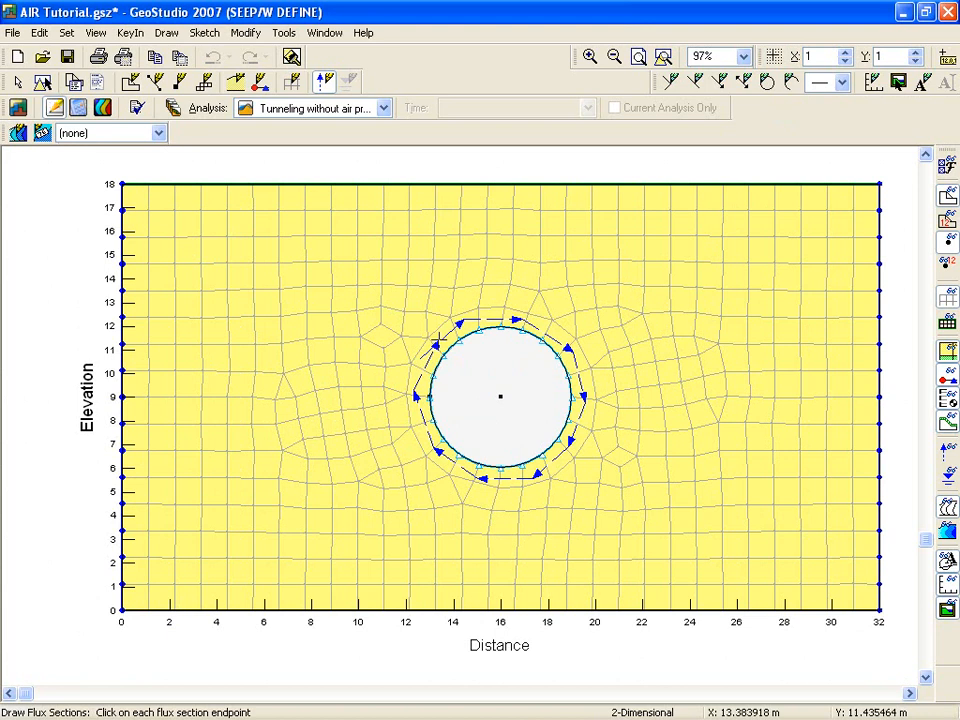
pyautogui.click(439, 341)
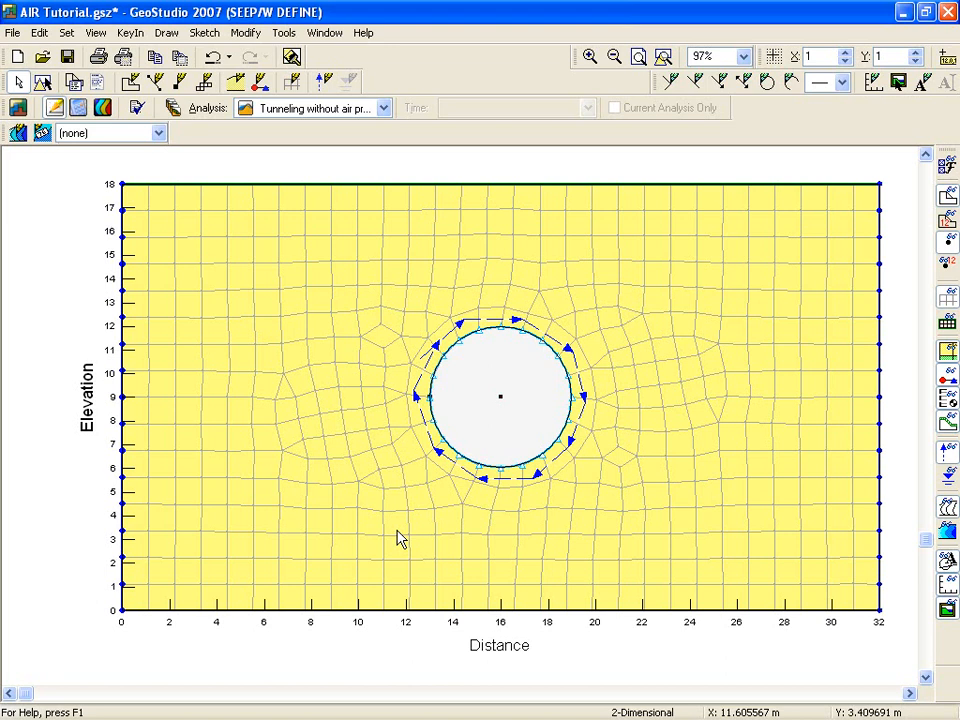
# Add a steady-state AIR/W analysis (with SEEP/W) named "Tunneling with air pressure"
pyautogui.click(130, 33)
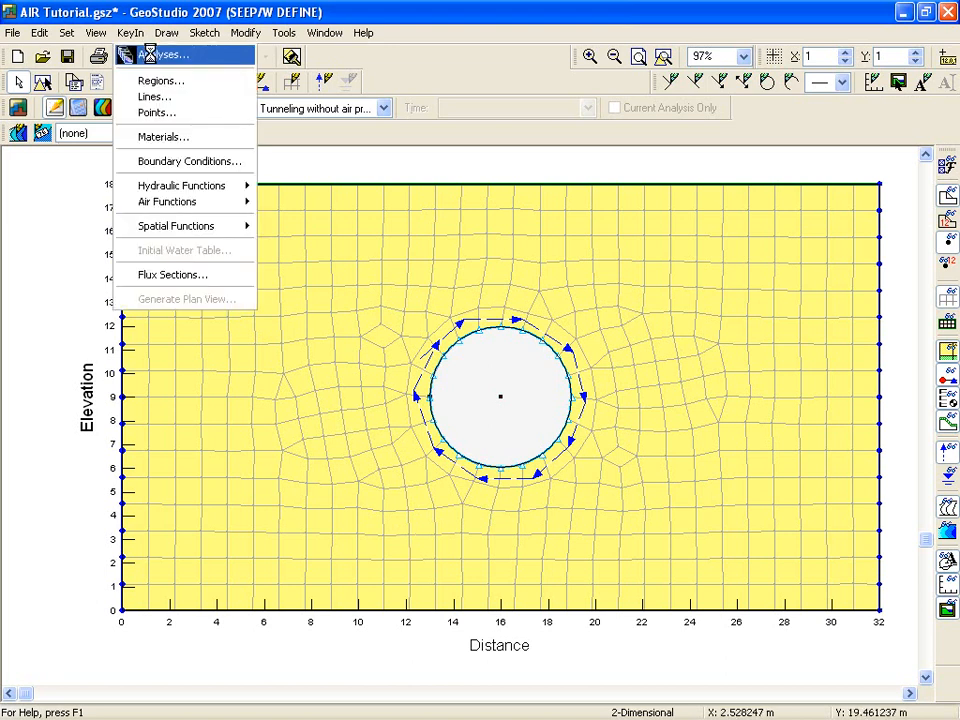
pyautogui.click(150, 54)
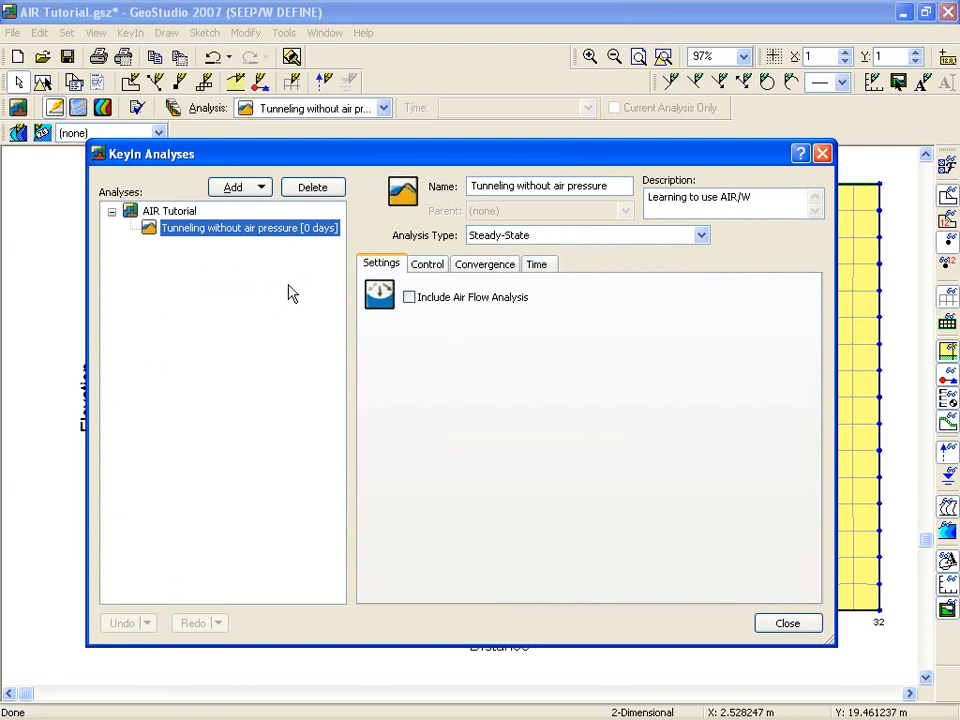
pyautogui.click(235, 190)
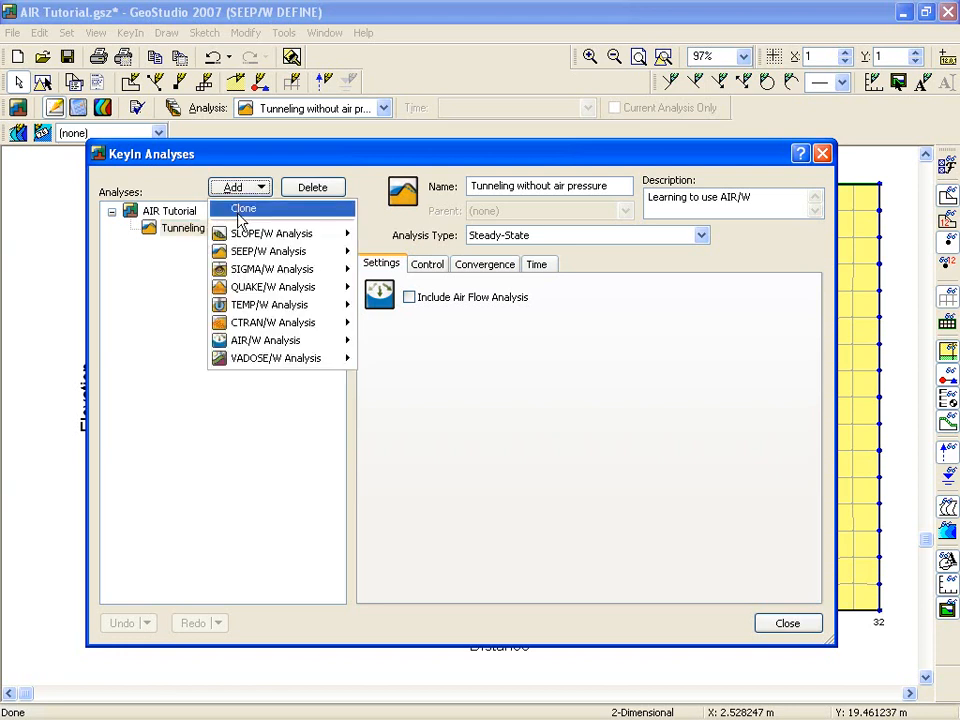
pyautogui.moveTo(224, 339)
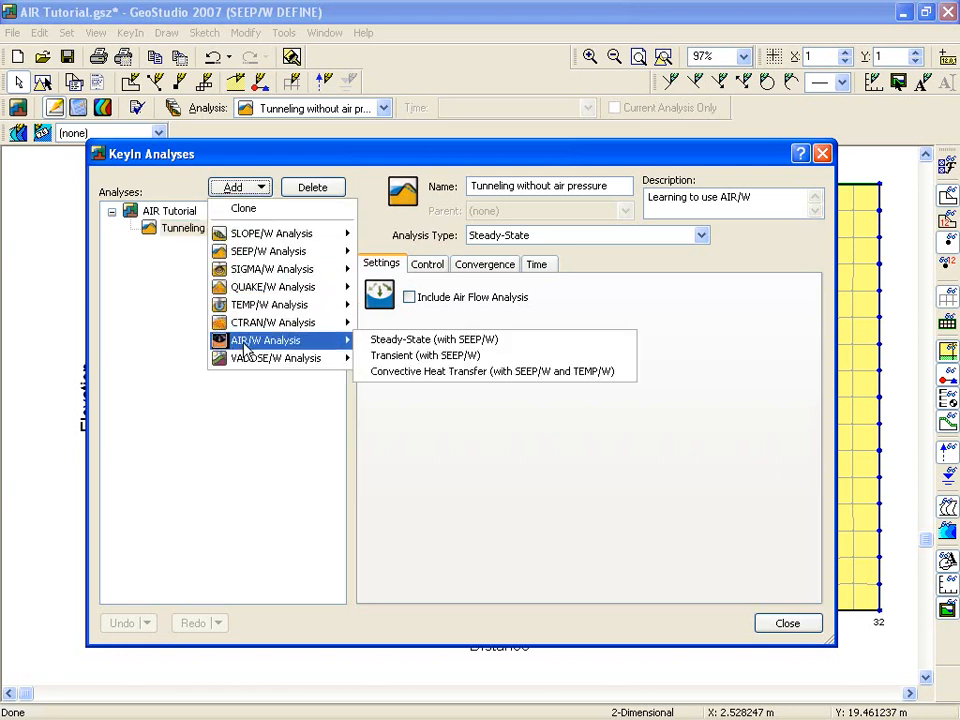
pyautogui.click(409, 345)
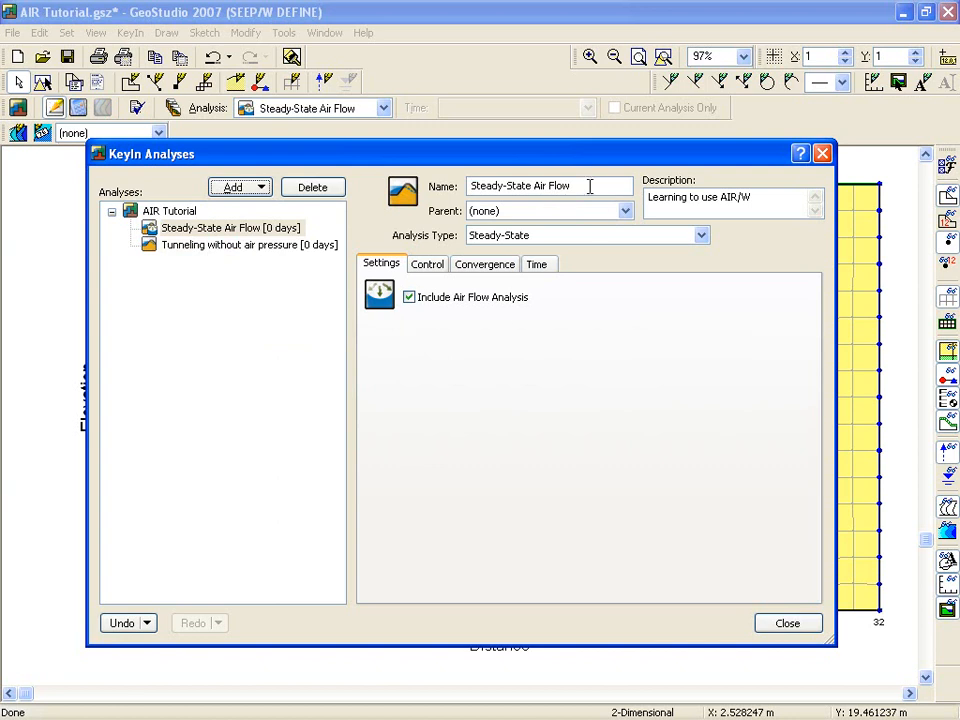
pyautogui.moveTo(589, 186); pyautogui.dragTo(447, 190)
pyautogui.write('Tunneling with air pressure')
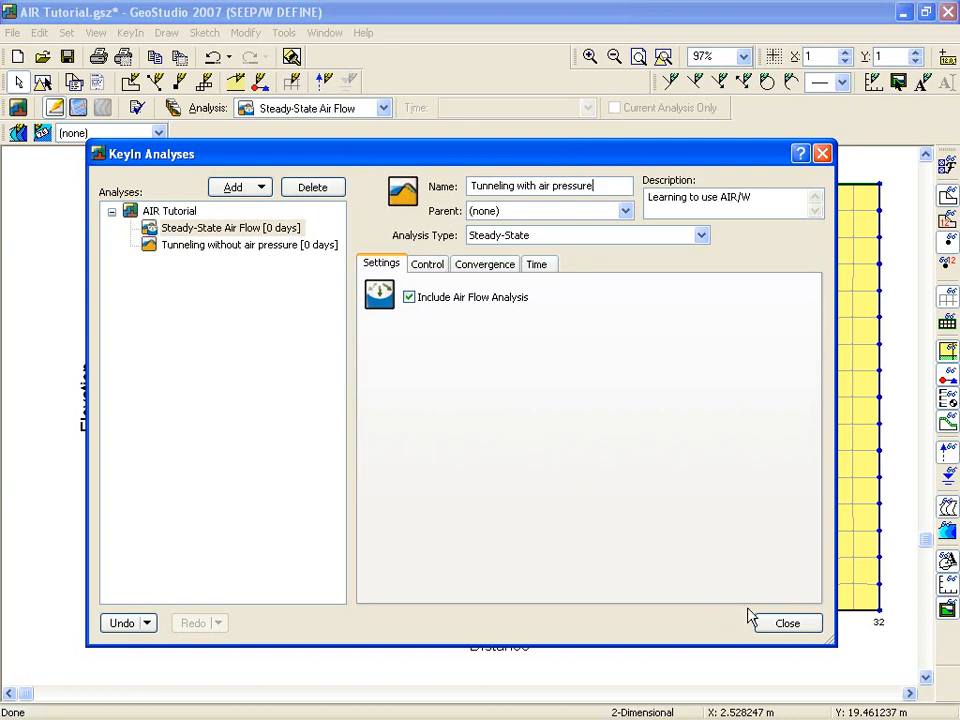
pyautogui.click(788, 623)
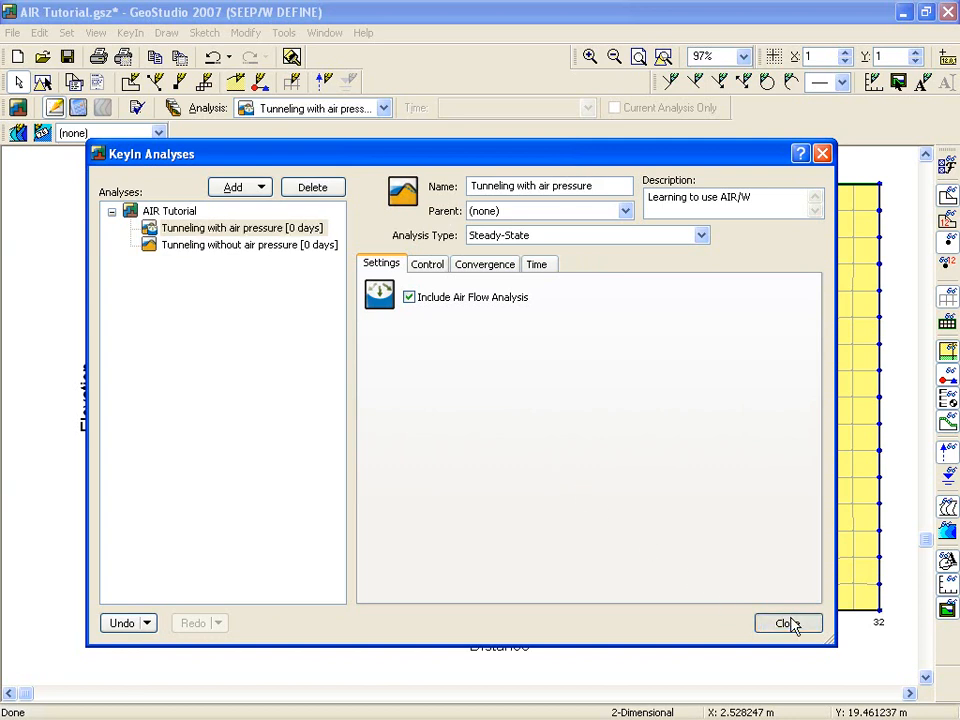
pyautogui.click(789, 623)
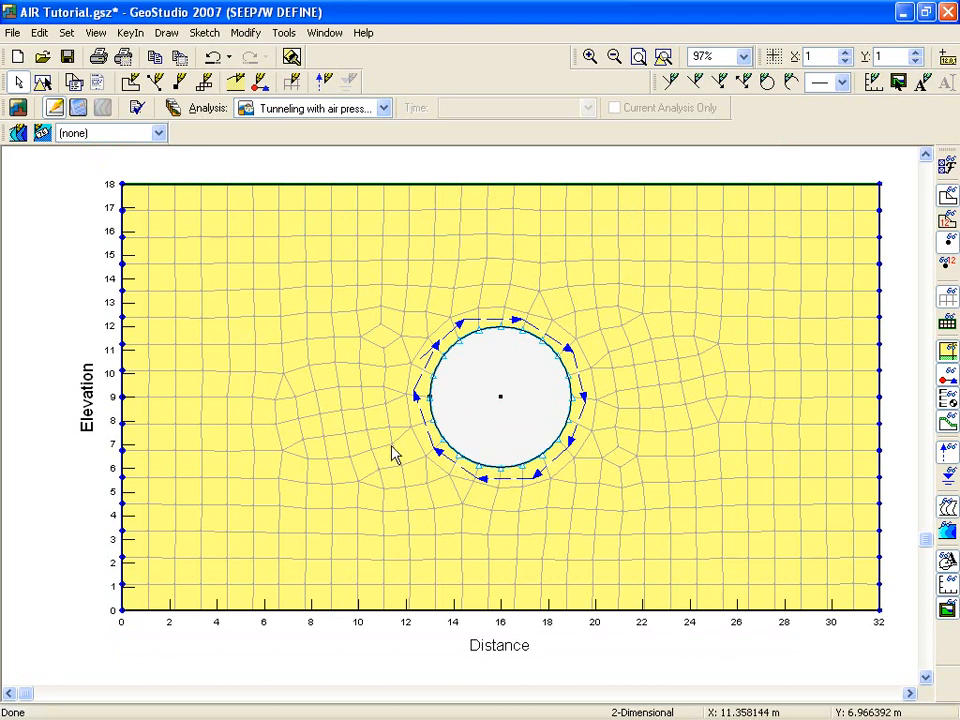
# Clone the Silty Clay material and name the copy "Silty Clay with air"
pyautogui.click(166, 32)
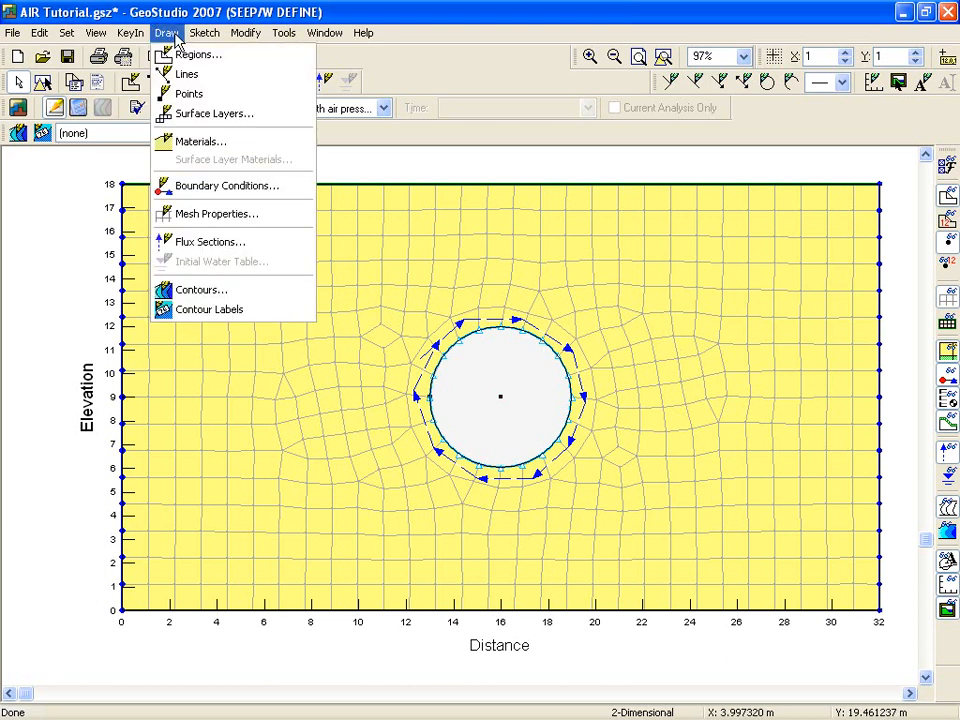
pyautogui.click(202, 141)
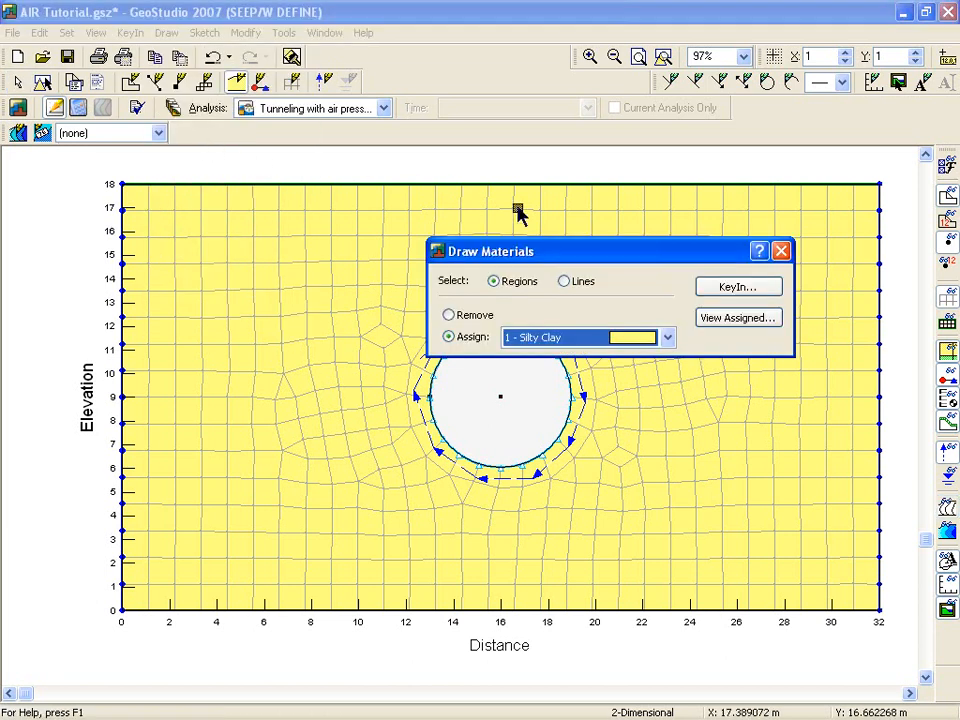
pyautogui.click(722, 291)
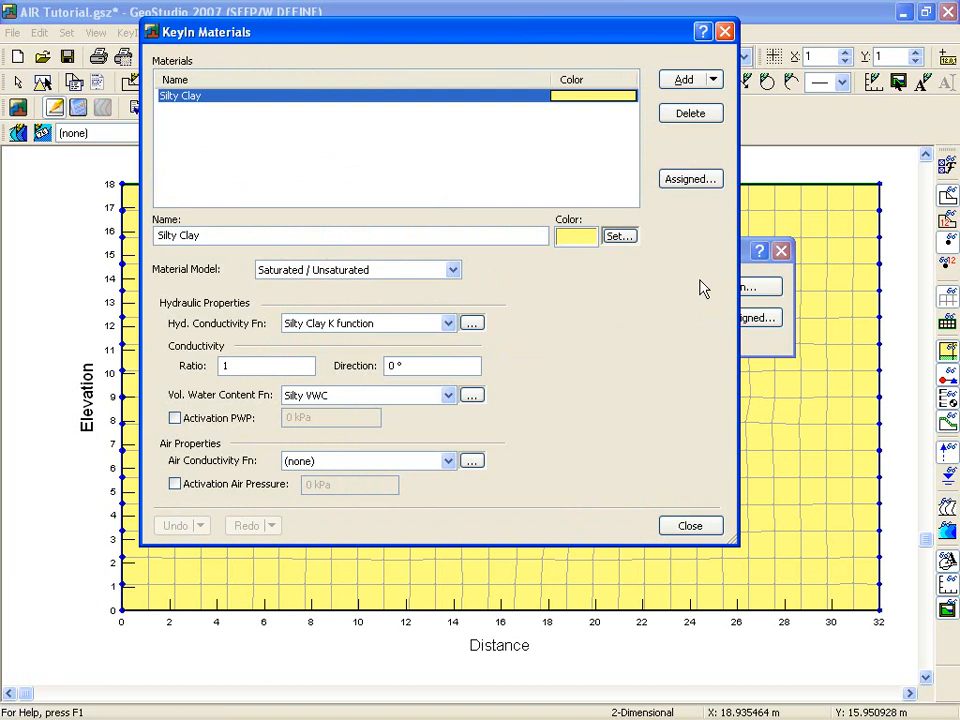
pyautogui.click(713, 80)
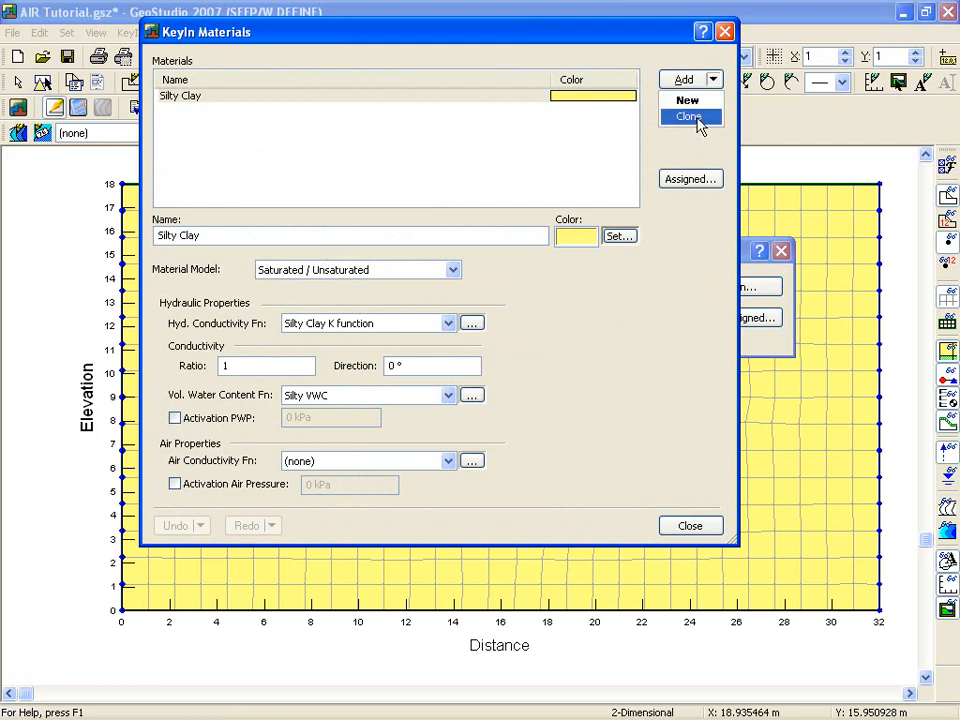
pyautogui.click(689, 117)
pyautogui.click(212, 235)
pyautogui.moveTo(203, 235); pyautogui.dragTo(257, 224)
pyautogui.write('with air')
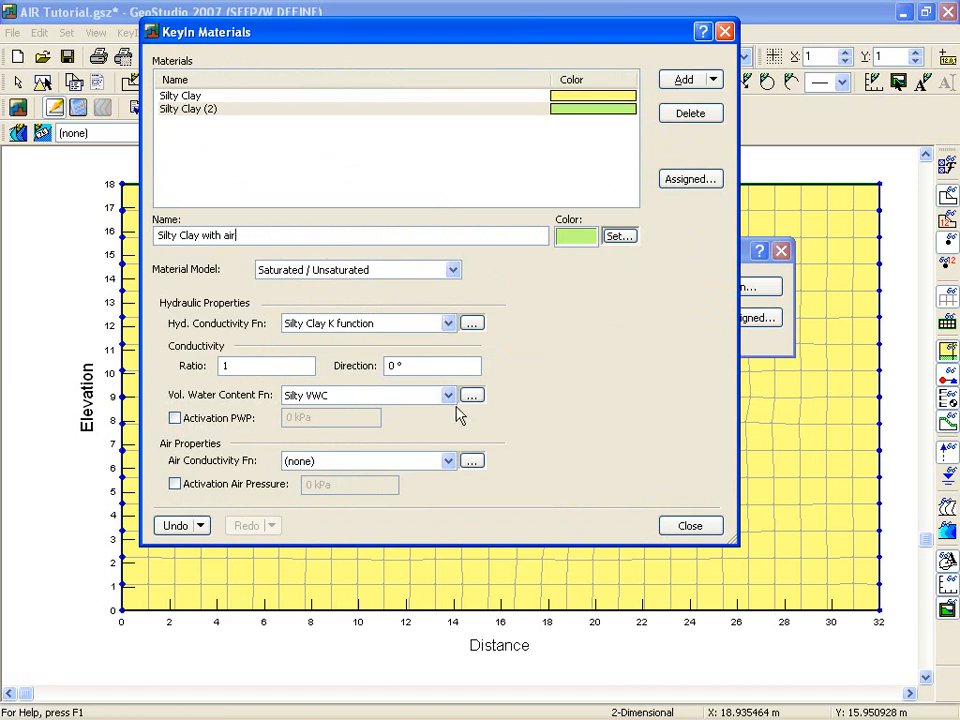
# Add an air conductivity function named "Silty Clay air function" with the Spline Data Point Function type
pyautogui.click(471, 460)
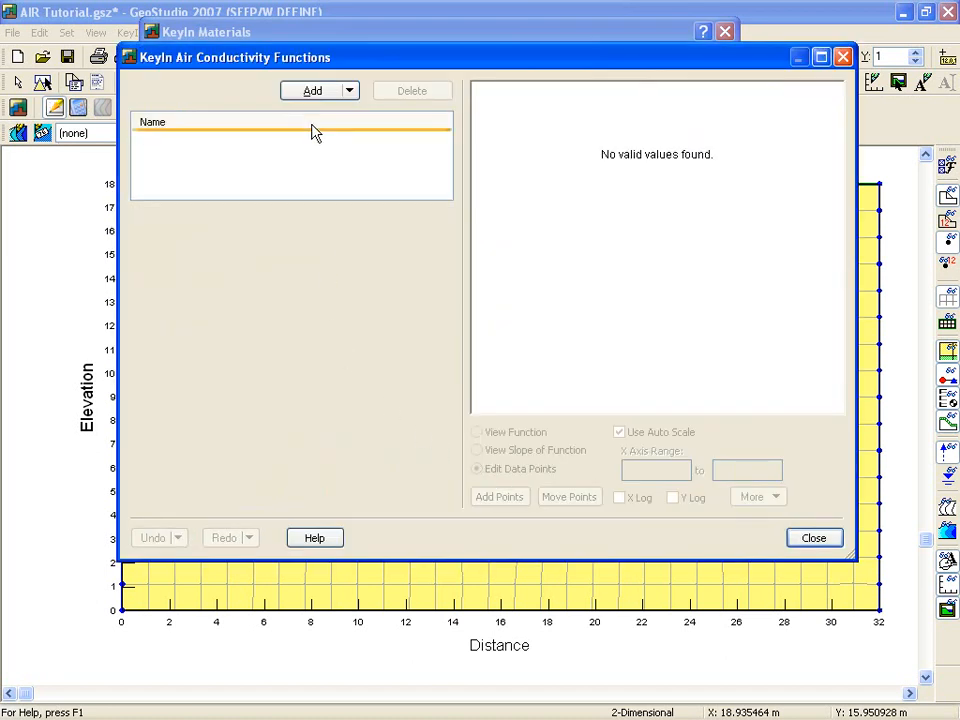
pyautogui.click(313, 91)
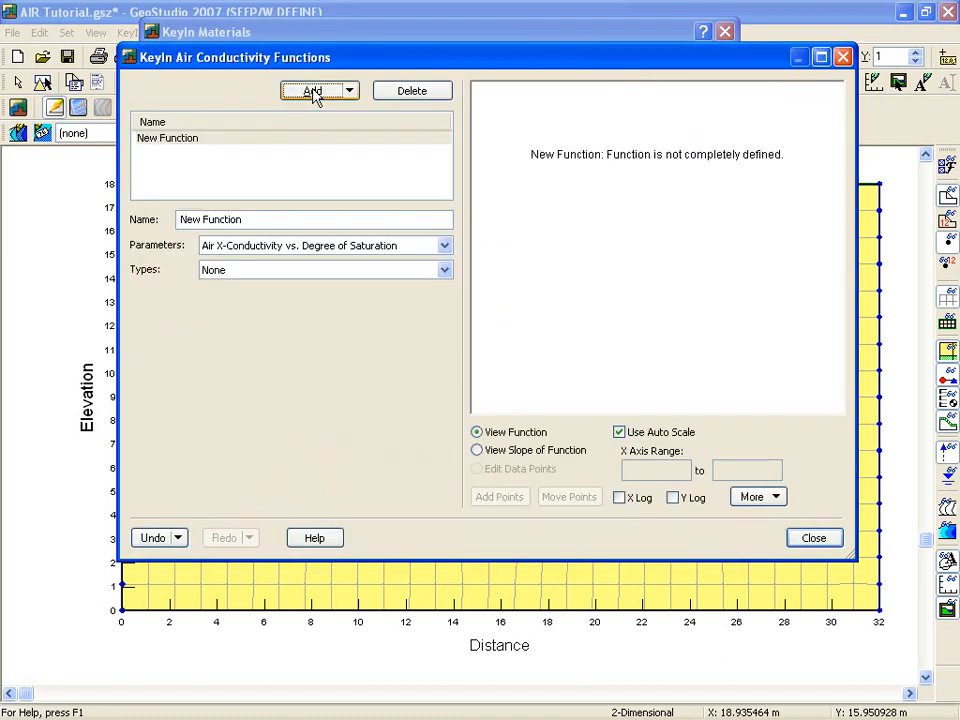
pyautogui.moveTo(249, 216); pyautogui.dragTo(133, 219)
pyautogui.write('Silty')
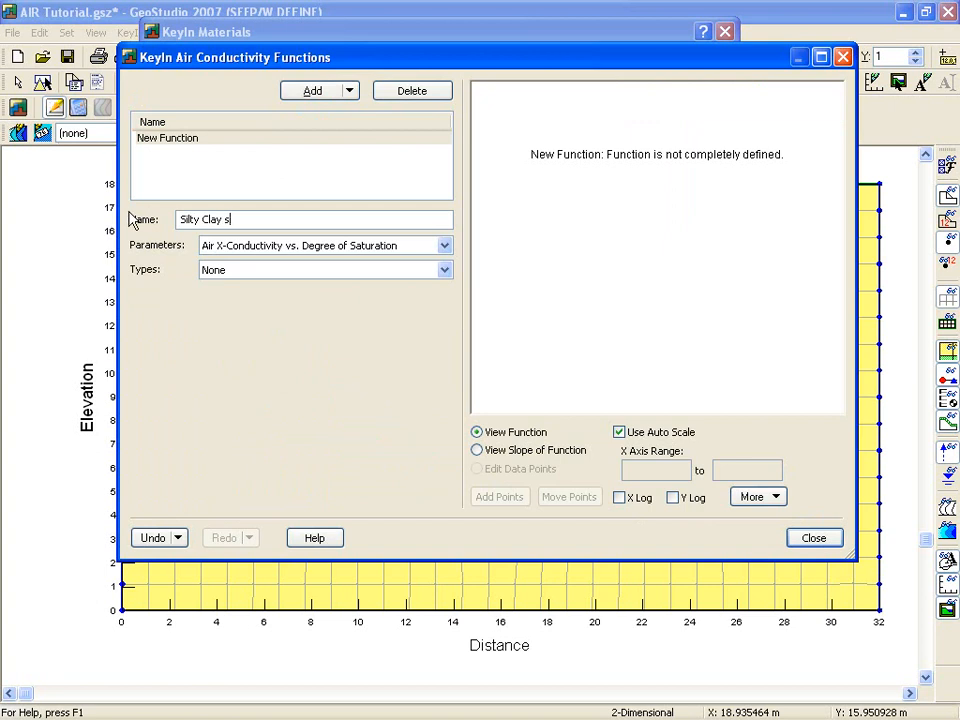
pyautogui.write(' Clay air function')
pyautogui.click(328, 272)
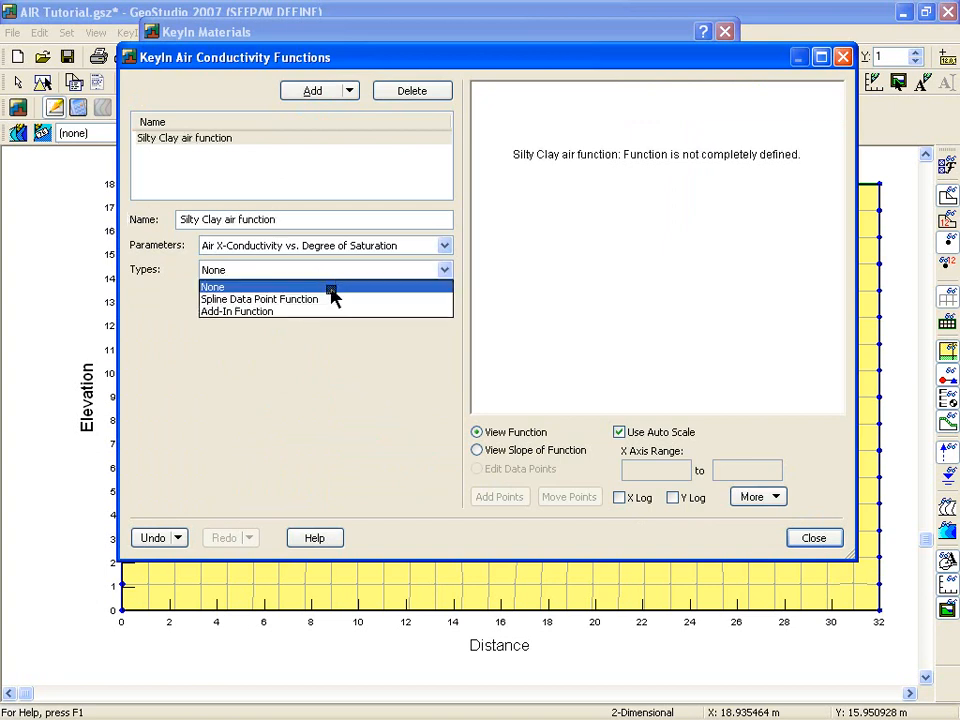
pyautogui.click(318, 299)
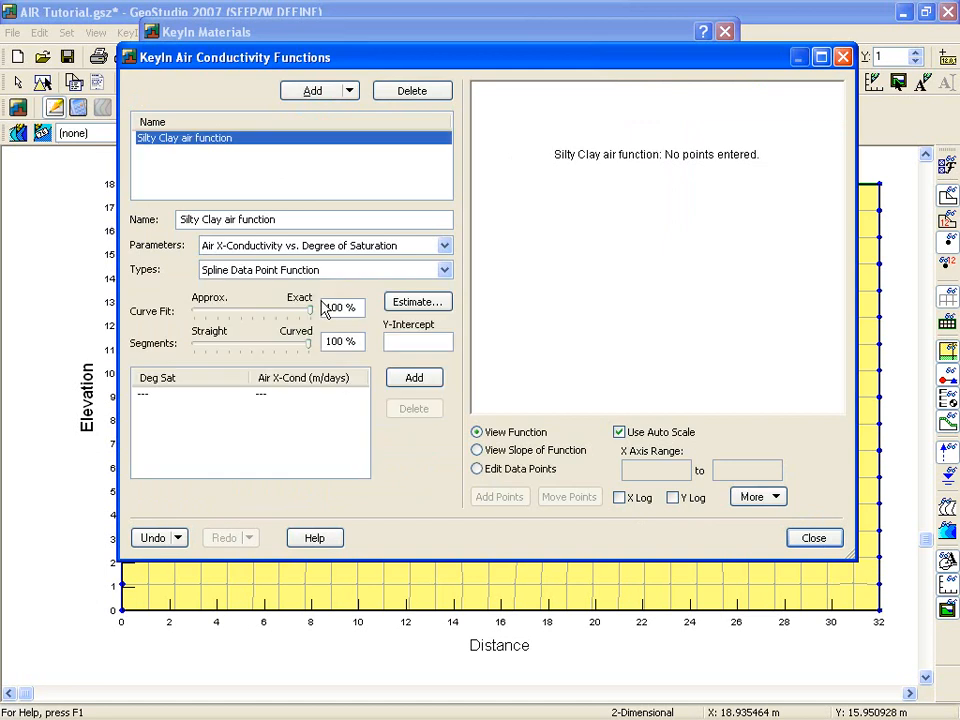
# Estimate the air conductivity function from Silty VWC with a dry air conductivity of 1 m/days and show its data points
pyautogui.click(416, 302)
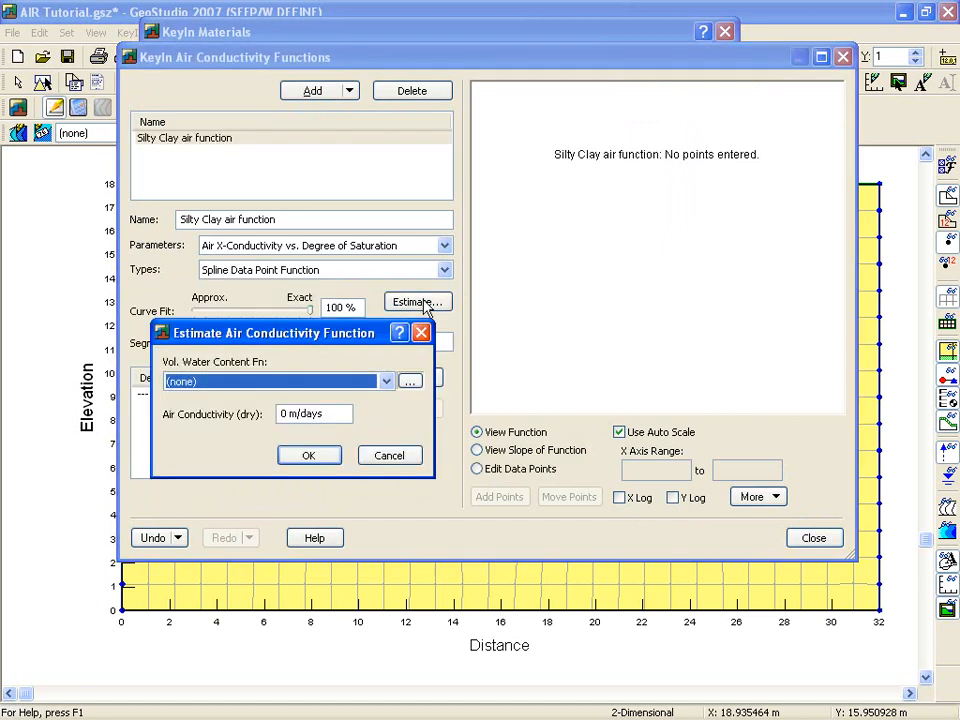
pyautogui.click(386, 381)
pyautogui.click(240, 408)
pyautogui.doubleClick(283, 413)
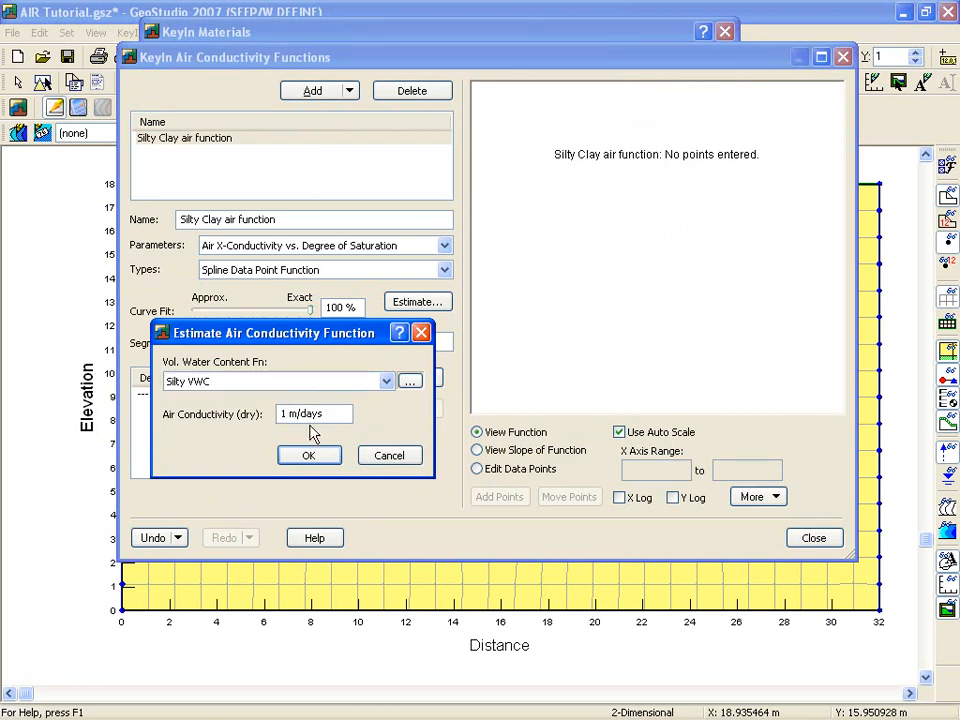
pyautogui.click(311, 459)
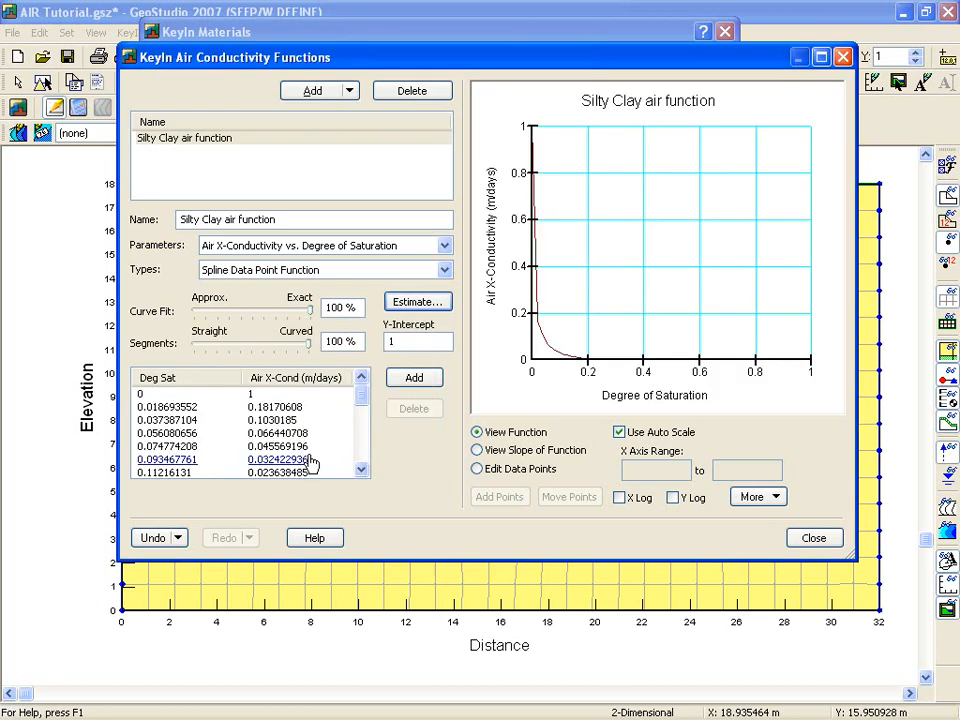
pyautogui.click(478, 469)
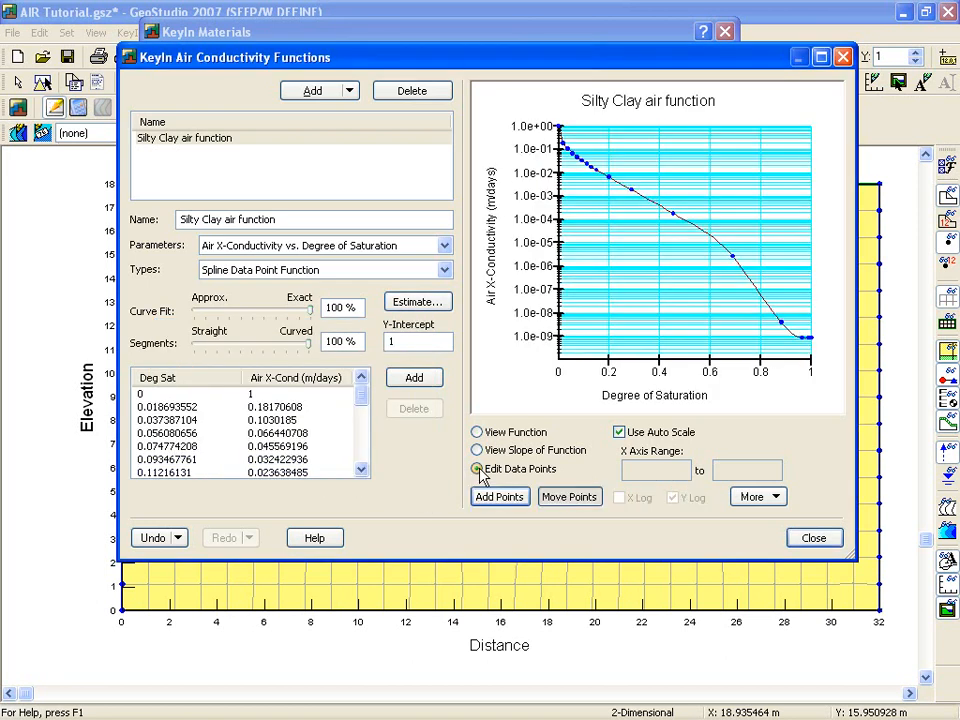
pyautogui.click(811, 539)
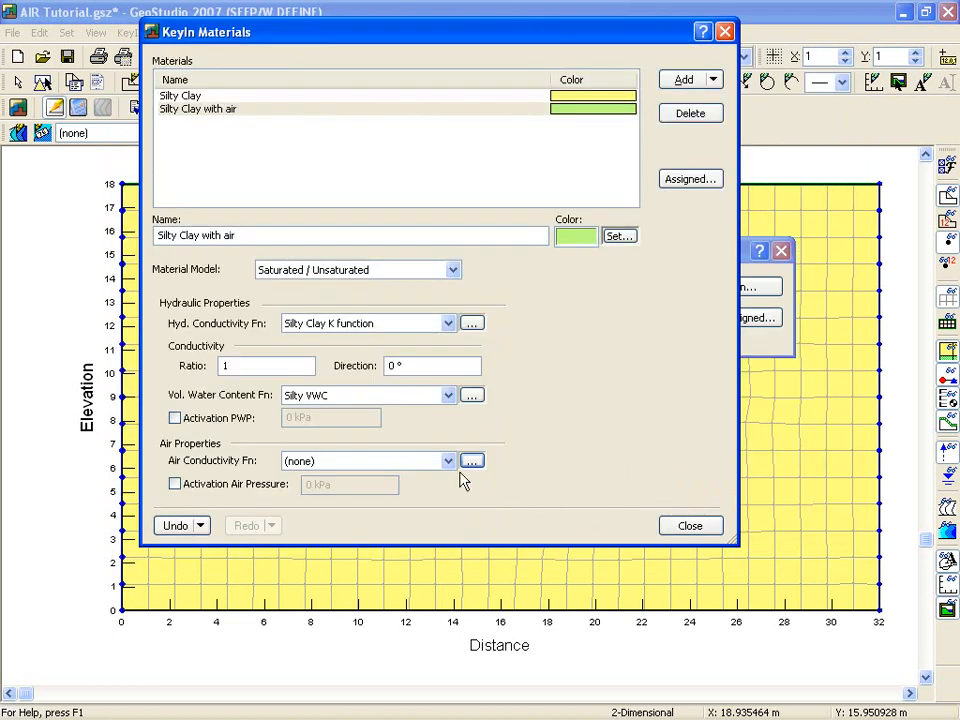
# Set Silty Clay with air to use Silty Clay air function and assign this material to the soil region
pyautogui.click(448, 462)
pyautogui.click(416, 490)
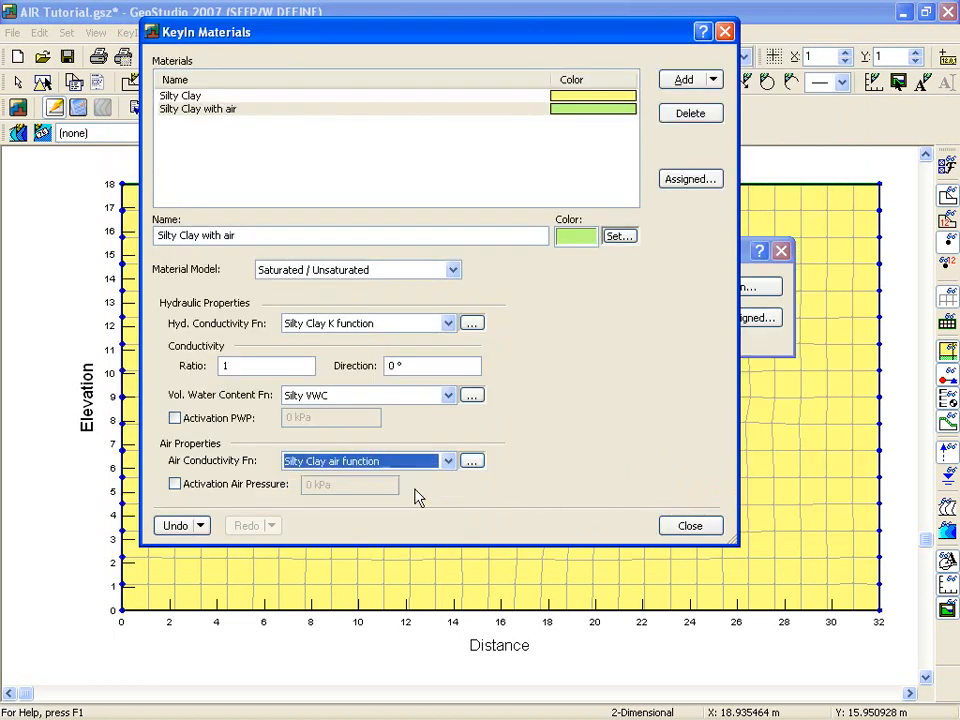
pyautogui.click(673, 525)
pyautogui.click(671, 527)
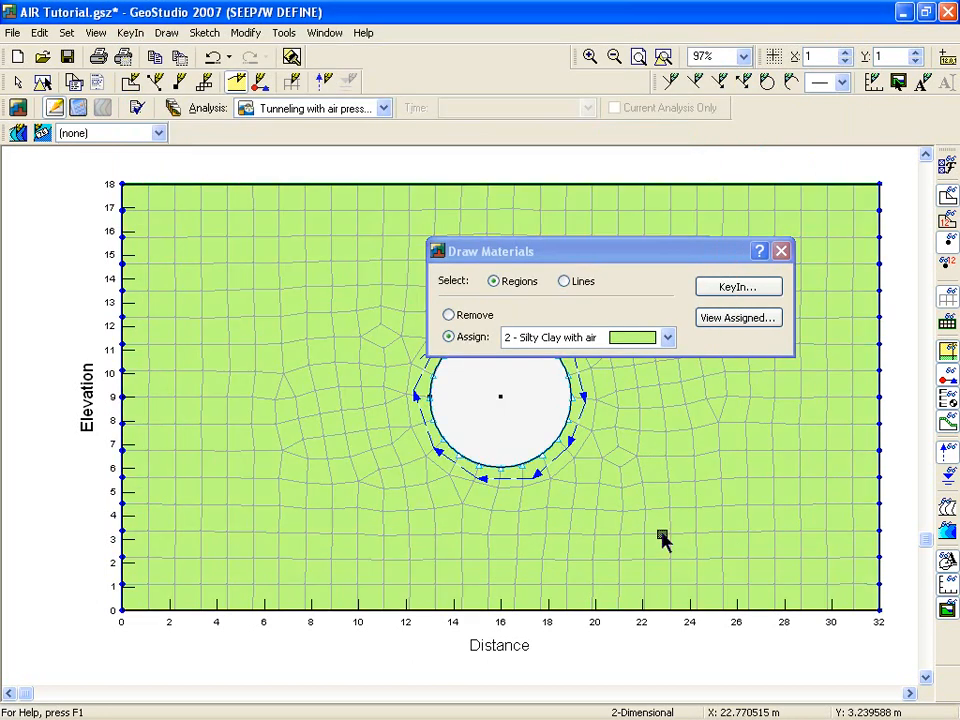
pyautogui.click(781, 251)
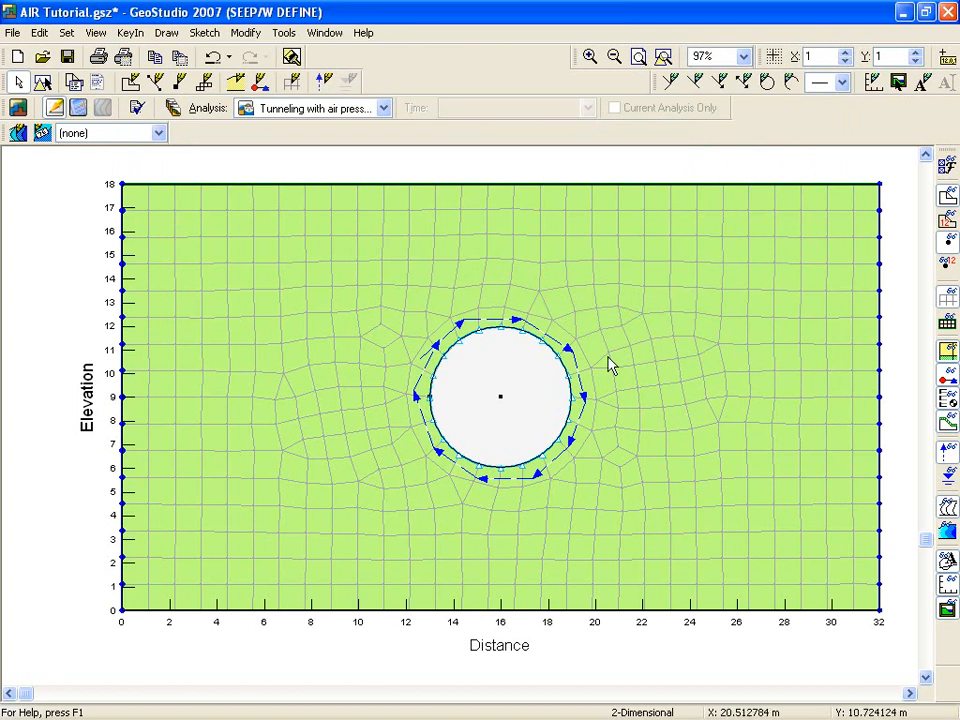
# Add an air boundary condition named "Atmospheric pressure", keeping the constant pressure of 0 kPa
pyautogui.click(166, 32)
pyautogui.click(168, 185)
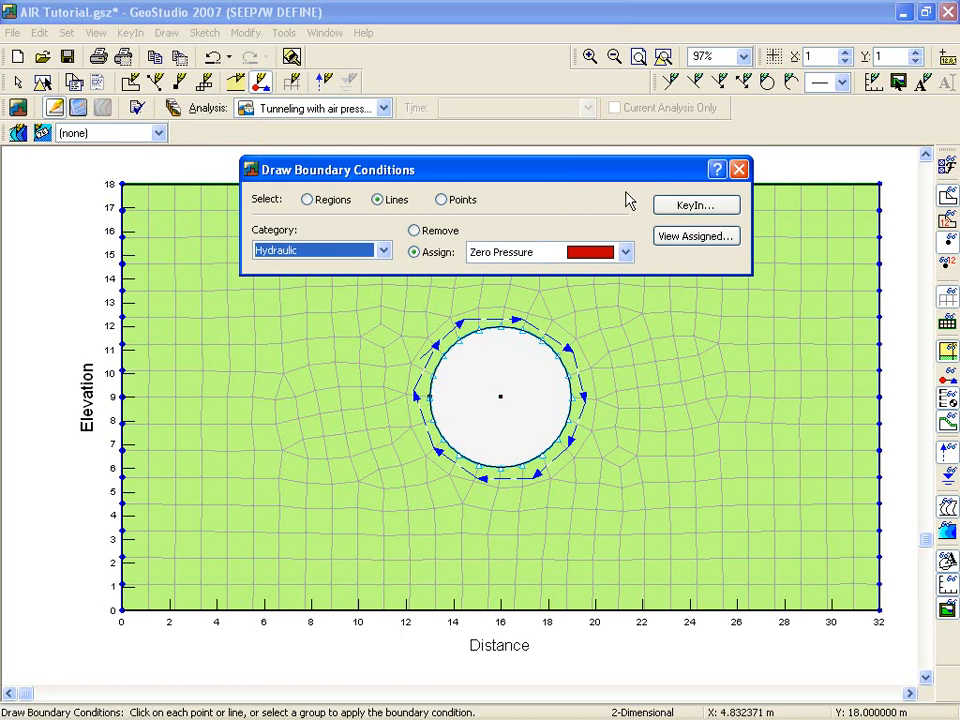
pyautogui.click(676, 204)
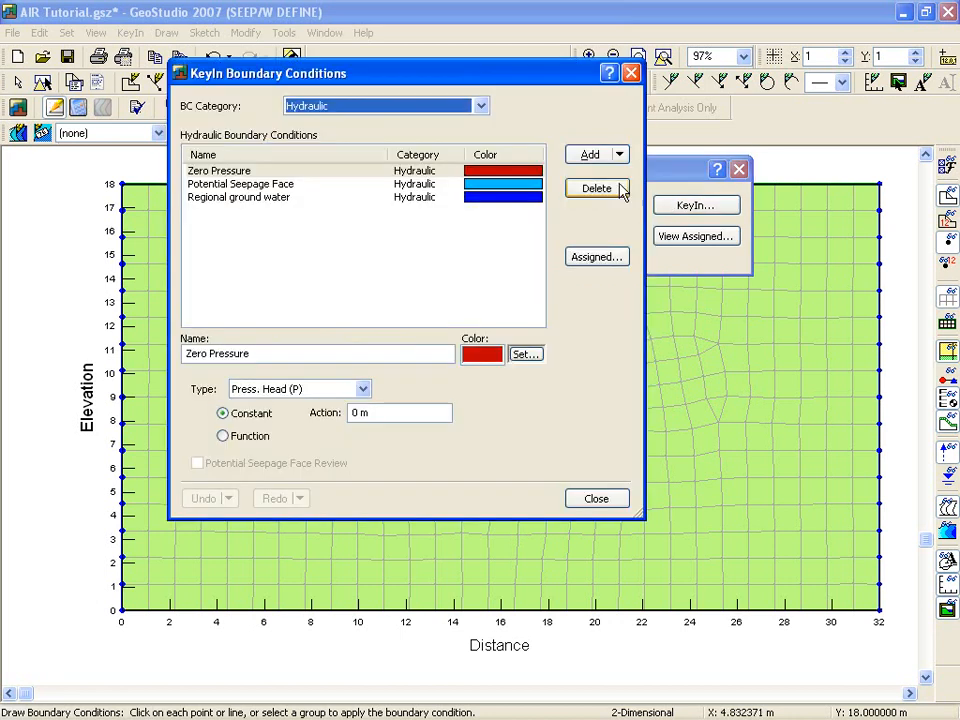
pyautogui.click(481, 106)
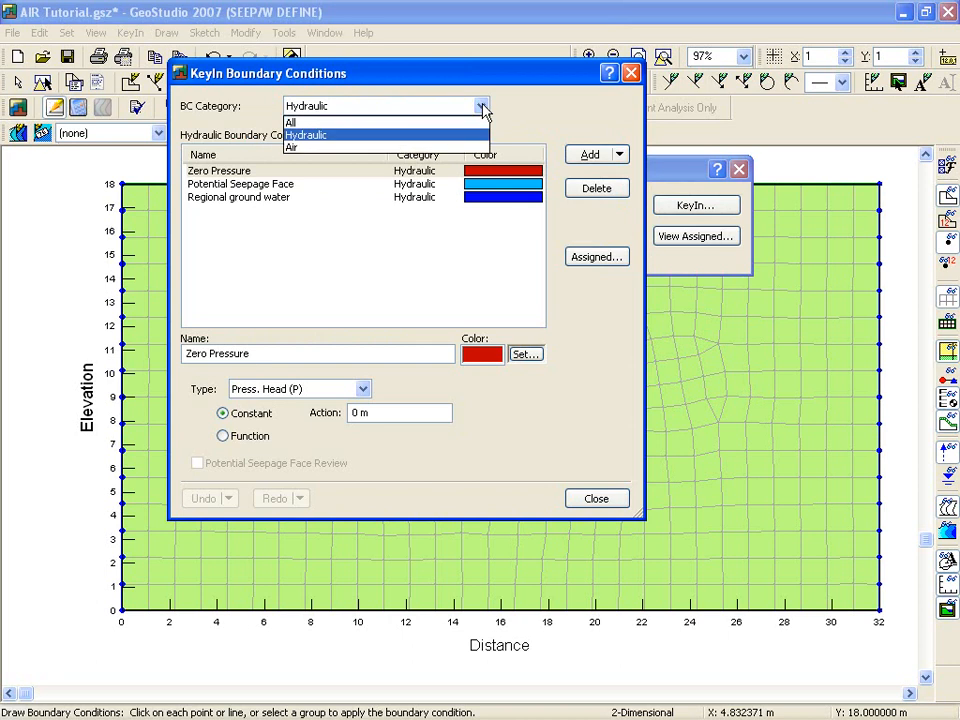
pyautogui.click(382, 147)
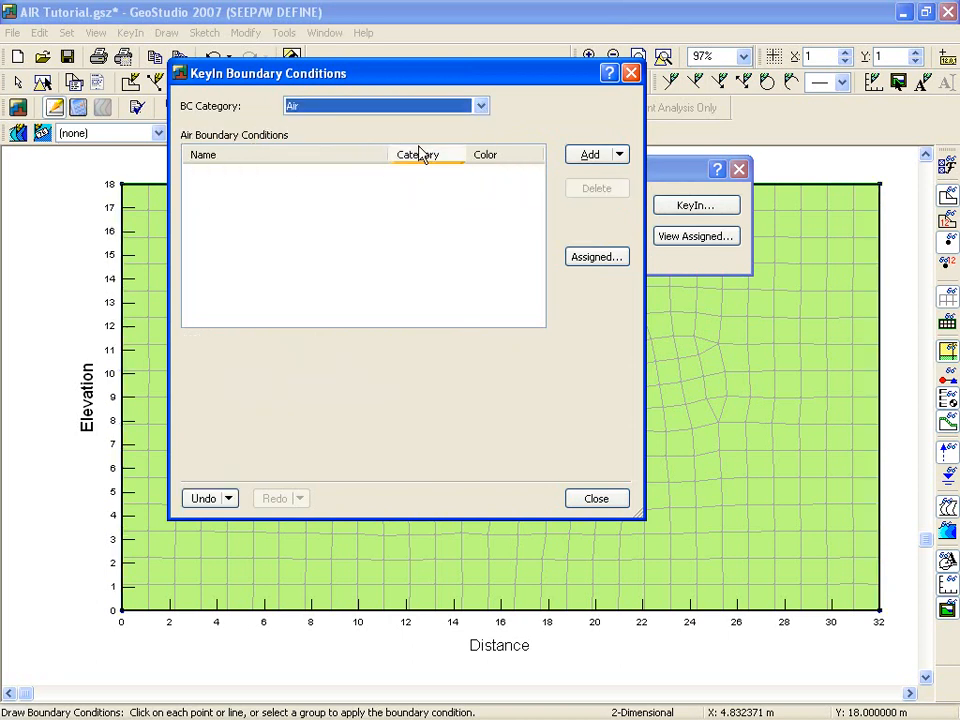
pyautogui.click(589, 155)
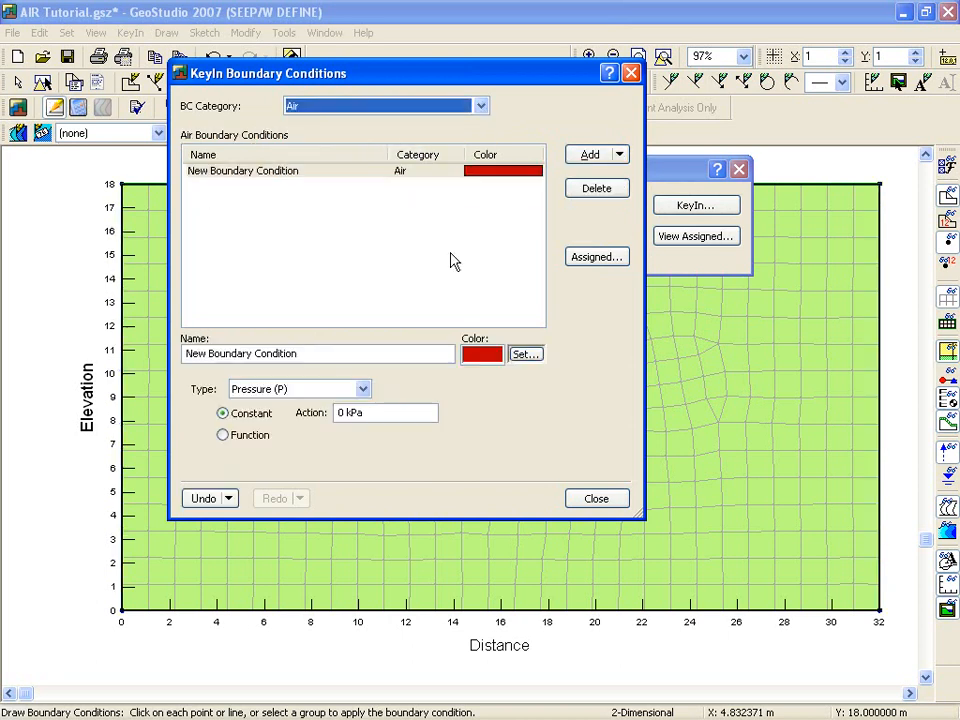
pyautogui.moveTo(317, 354); pyautogui.dragTo(113, 368)
pyautogui.write('At')
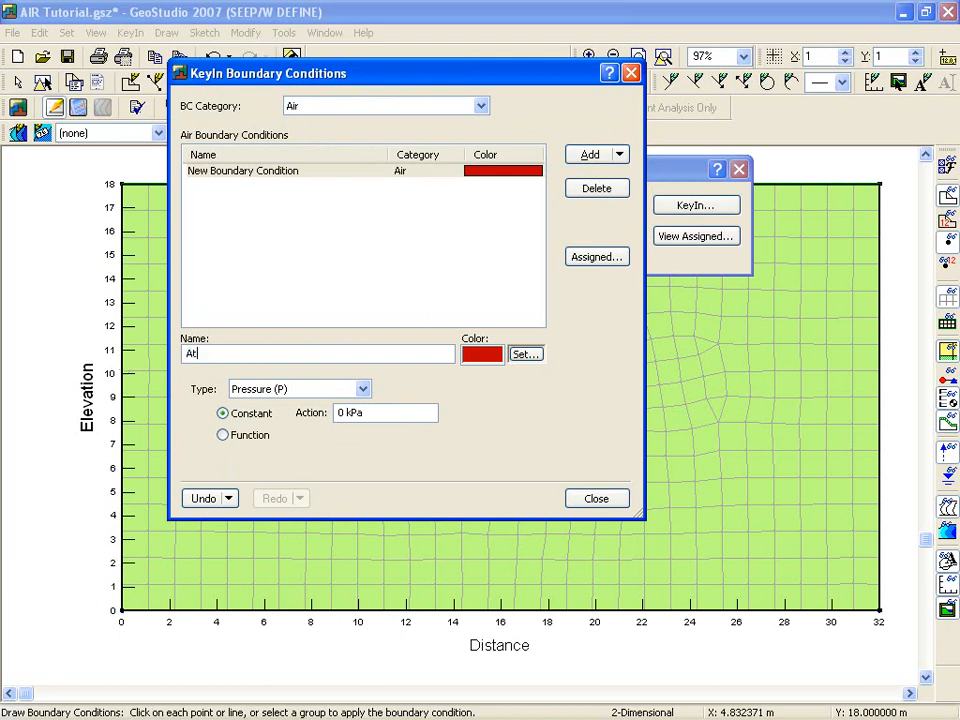
pyautogui.write('mosphere')
# Add a purple air boundary condition named "Tunnel pressure" with a constant pressure of 50 kPa
pyautogui.click(598, 157)
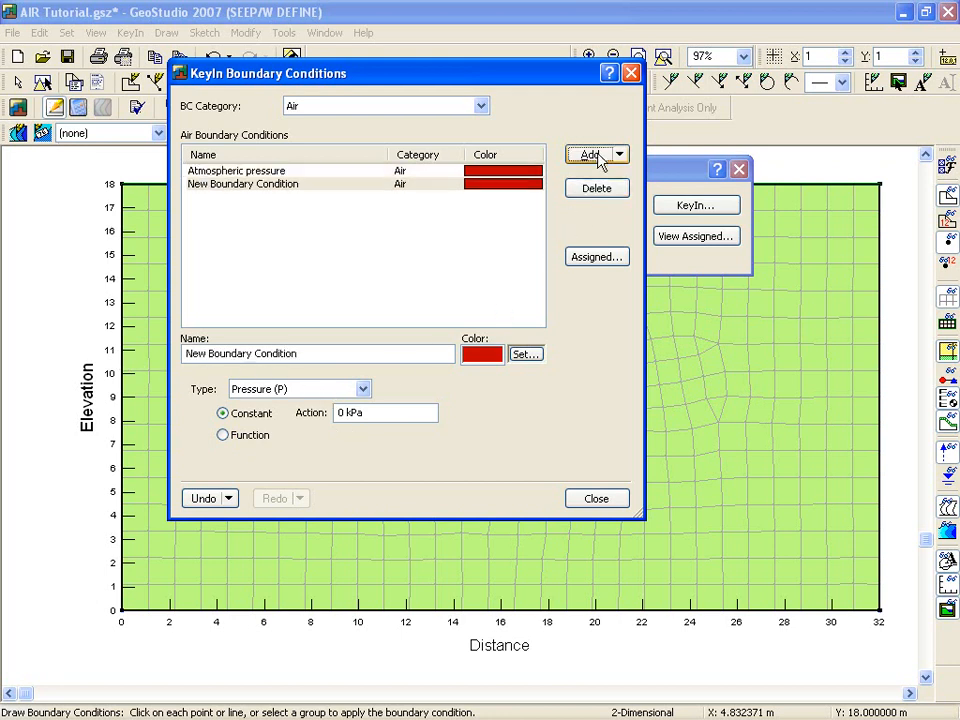
pyautogui.moveTo(306, 352); pyautogui.dragTo(165, 362)
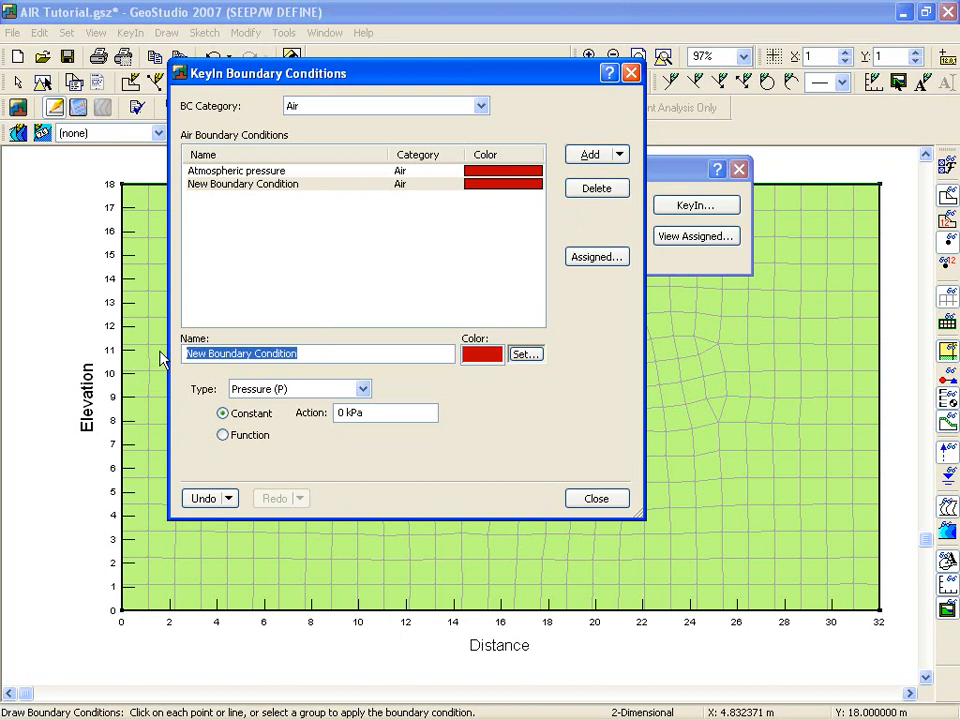
pyautogui.write('Tunnel pressure')
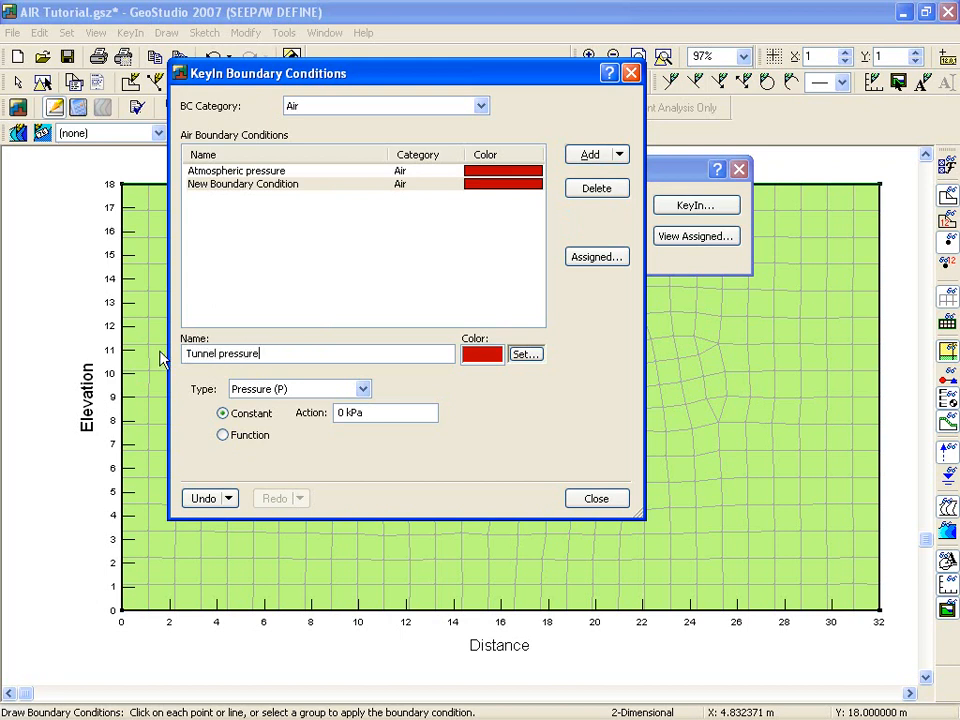
pyautogui.click(525, 355)
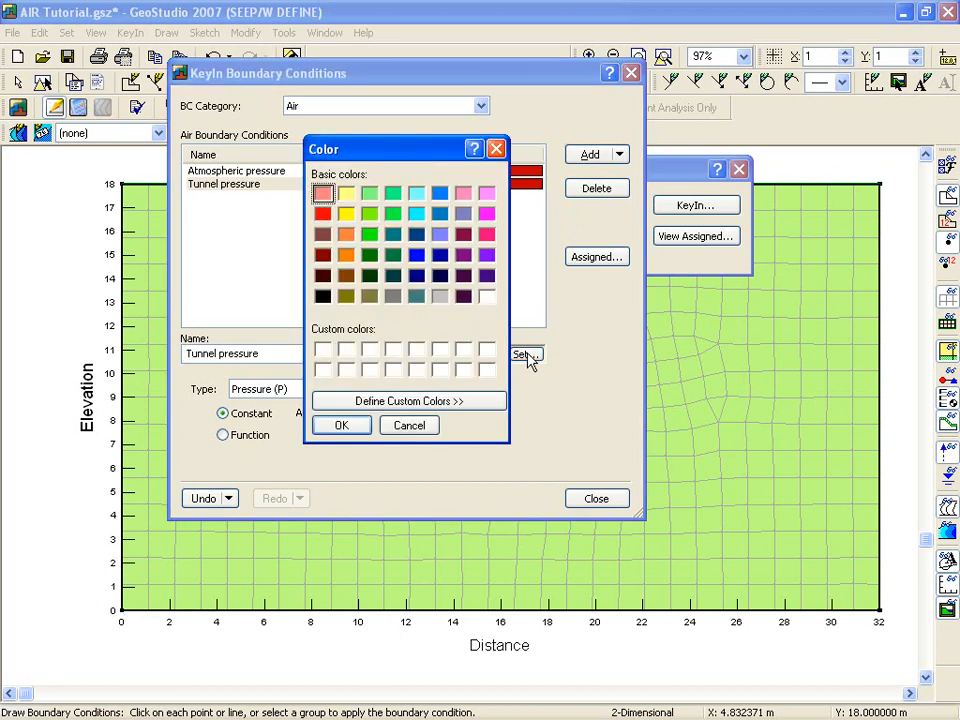
pyautogui.click(486, 255)
pyautogui.click(341, 425)
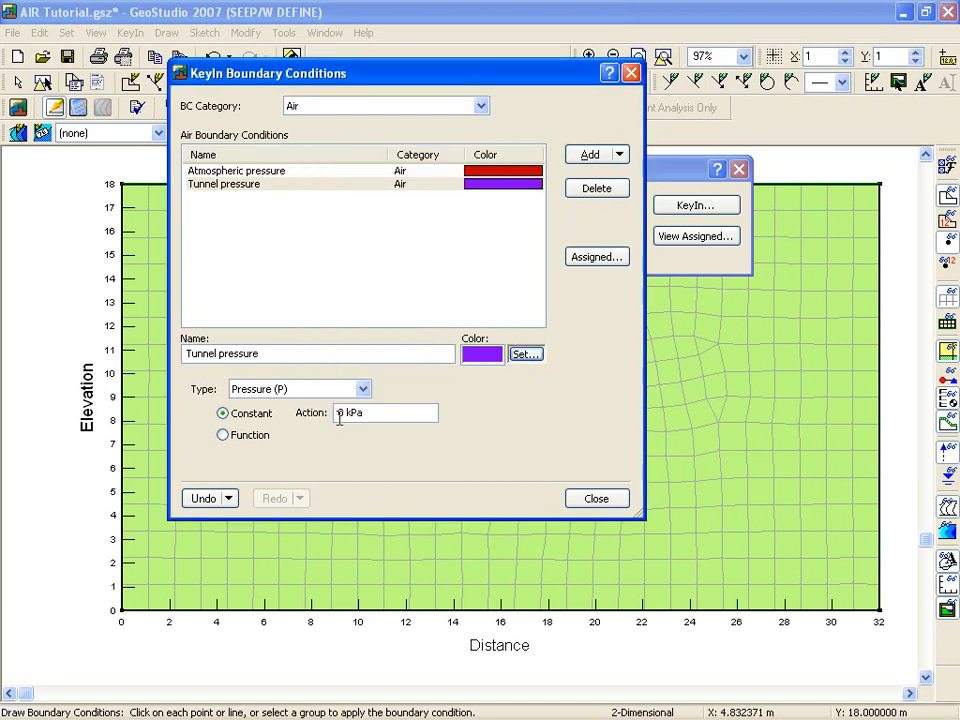
pyautogui.click(339, 413)
pyautogui.write('5')
pyautogui.click(597, 498)
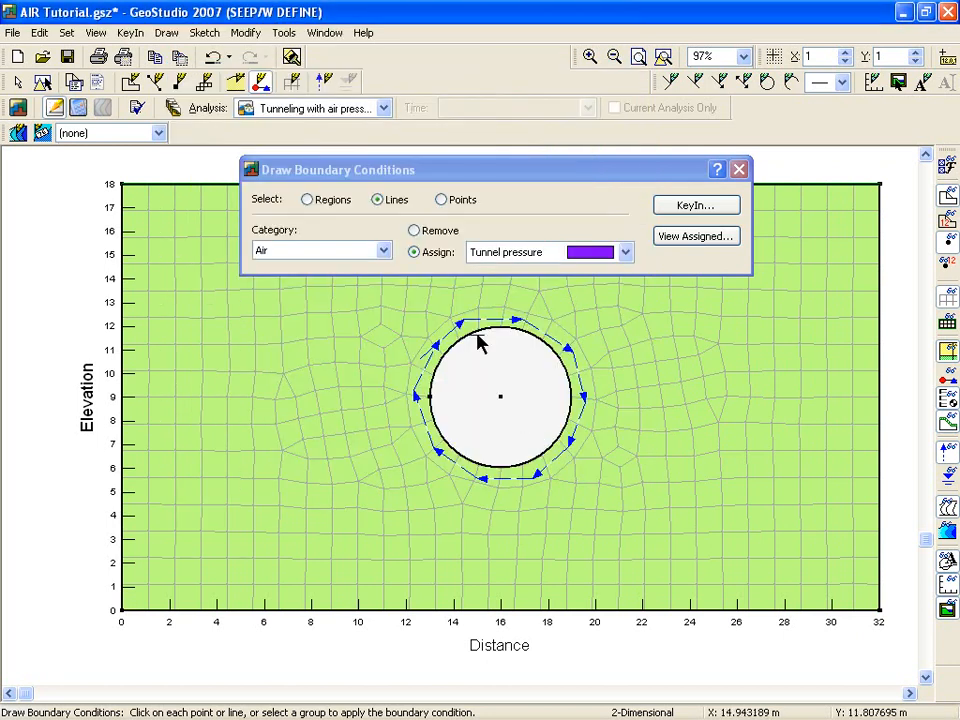
# Assign Tunnel pressure to the tunnel perimeter and Atmospheric pressure to the ground surface line
pyautogui.click(478, 338)
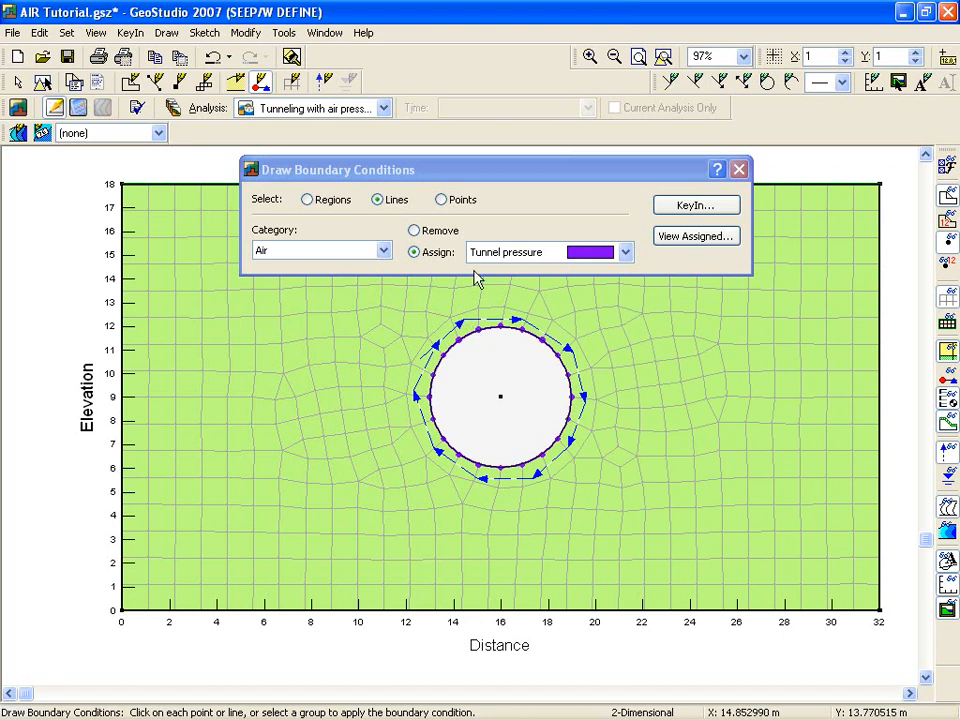
pyautogui.moveTo(476, 176); pyautogui.dragTo(476, 249)
pyautogui.click(540, 338)
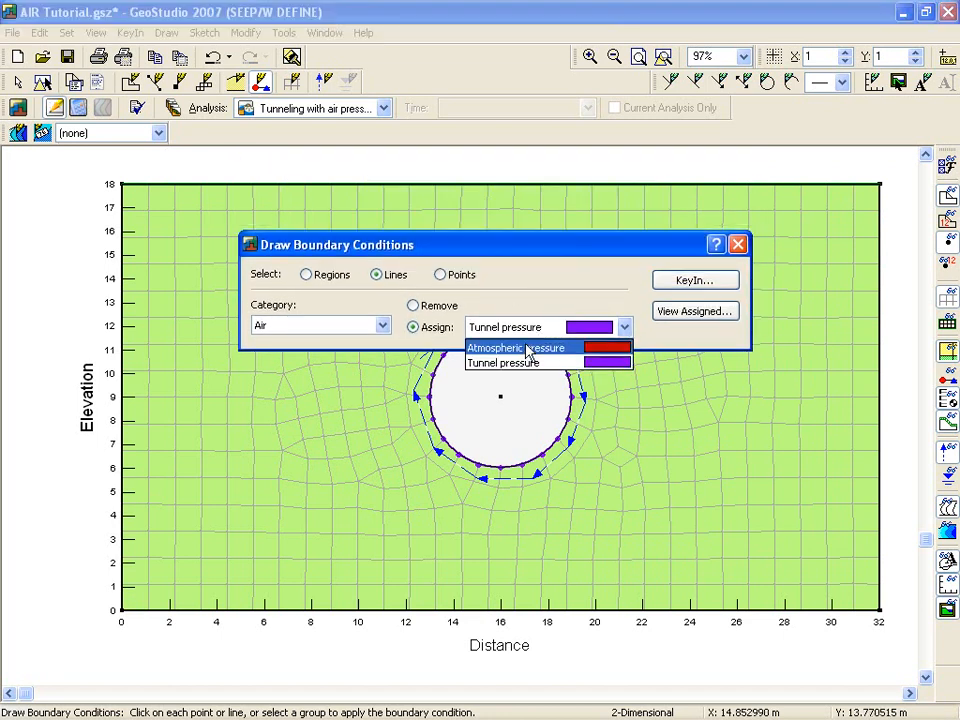
pyautogui.click(524, 347)
pyautogui.click(481, 186)
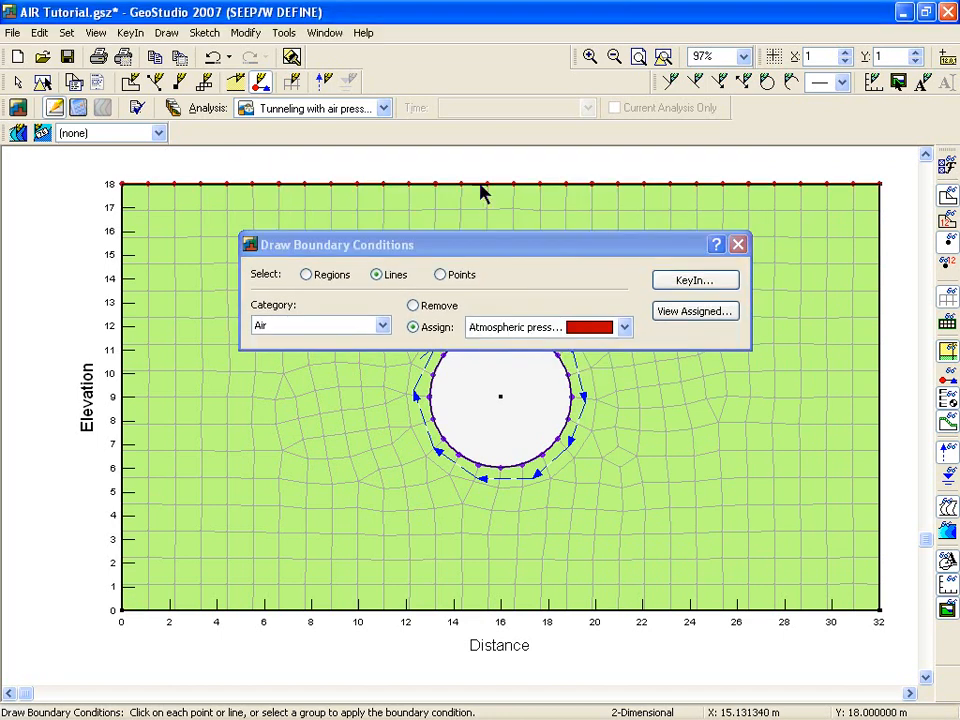
pyautogui.click(738, 245)
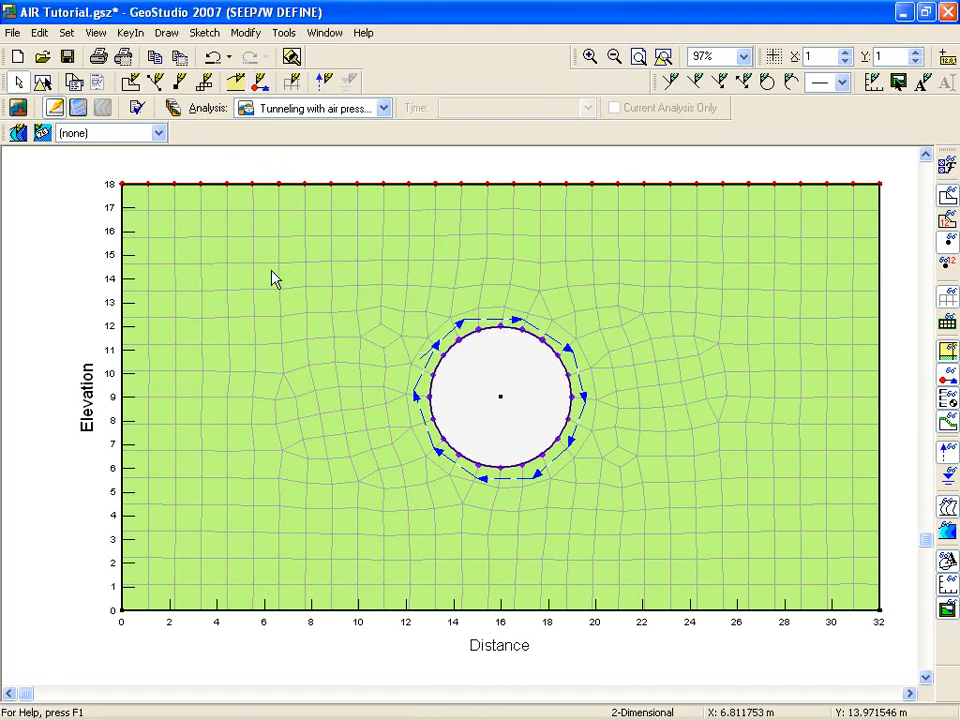
# Save the project and solve both the Tunneling with air pressure and Tunneling without air pressure analyses
pyautogui.click(79, 107)
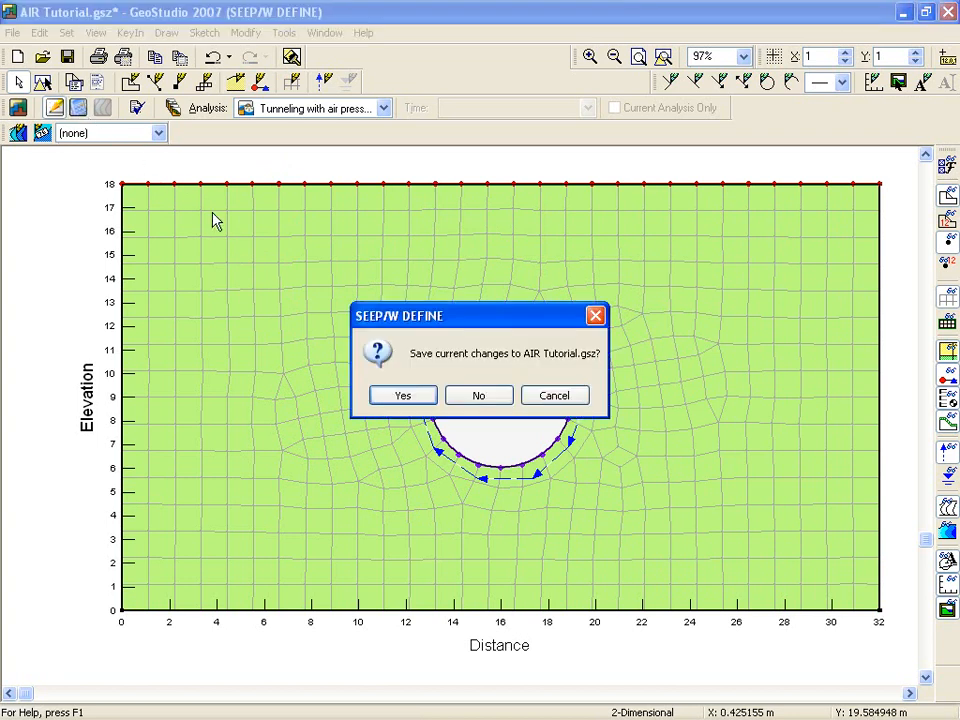
pyautogui.click(397, 396)
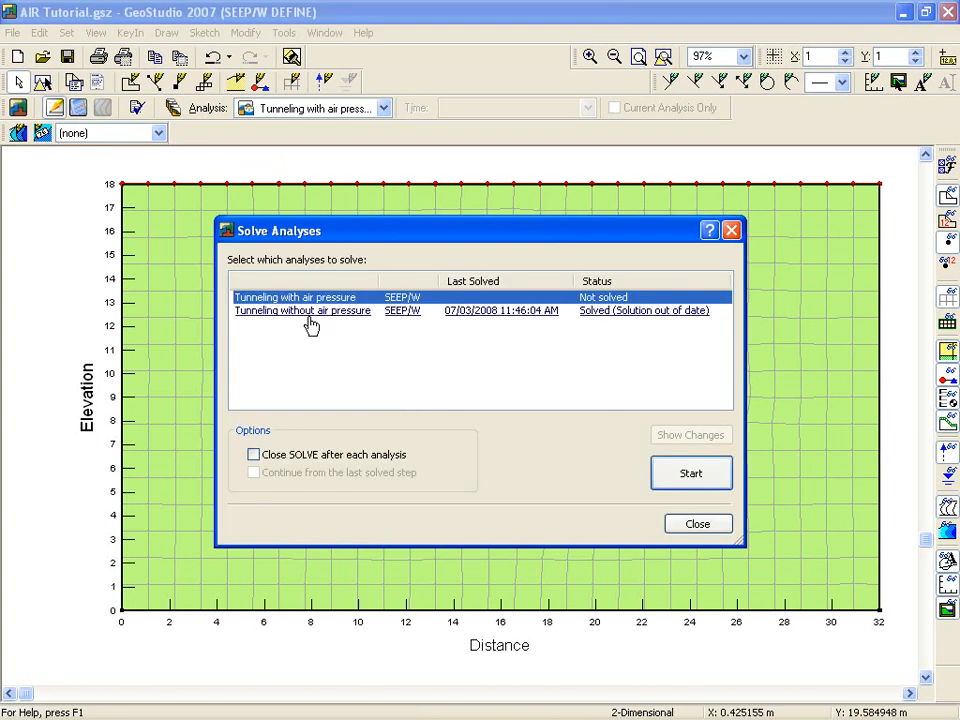
pyautogui.click(306, 312)
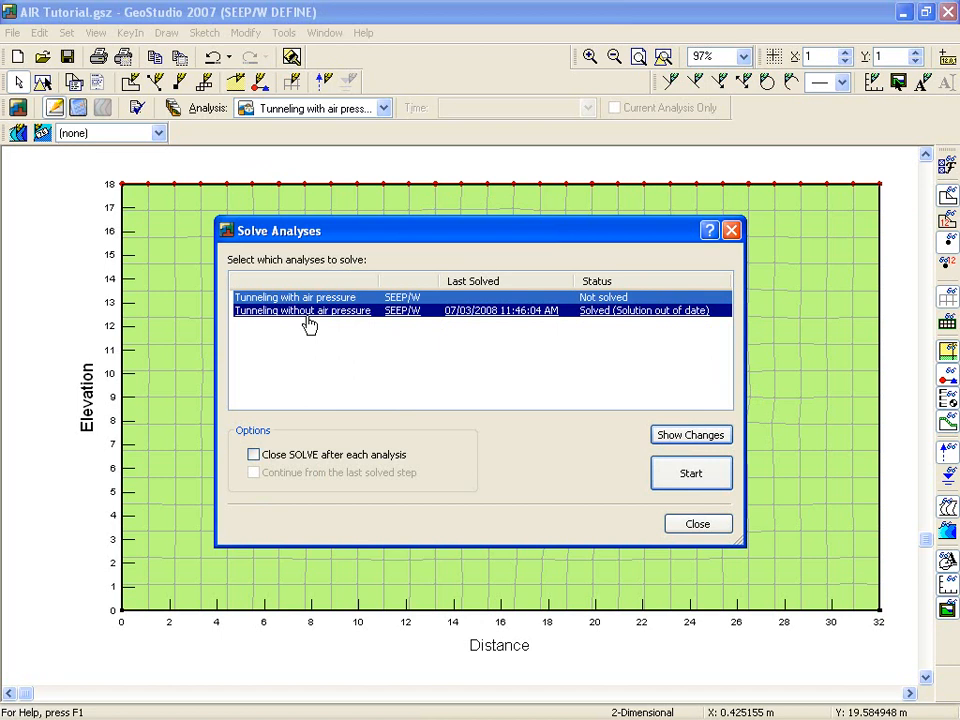
pyautogui.rightClick(309, 325)
pyautogui.click(340, 343)
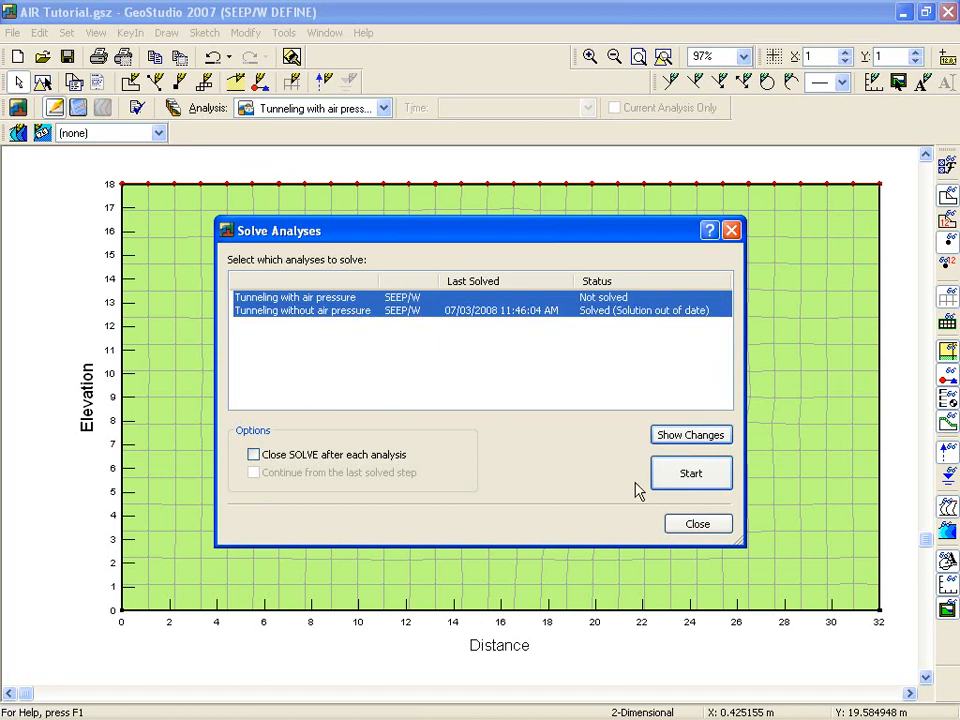
pyautogui.click(693, 490)
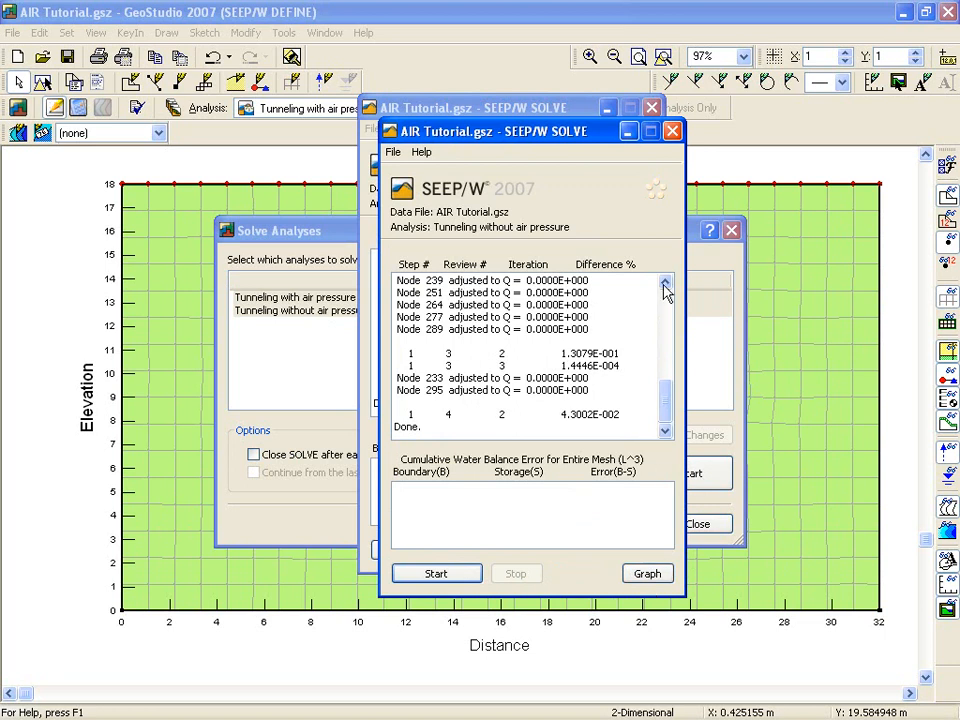
pyautogui.click(672, 131)
pyautogui.click(651, 107)
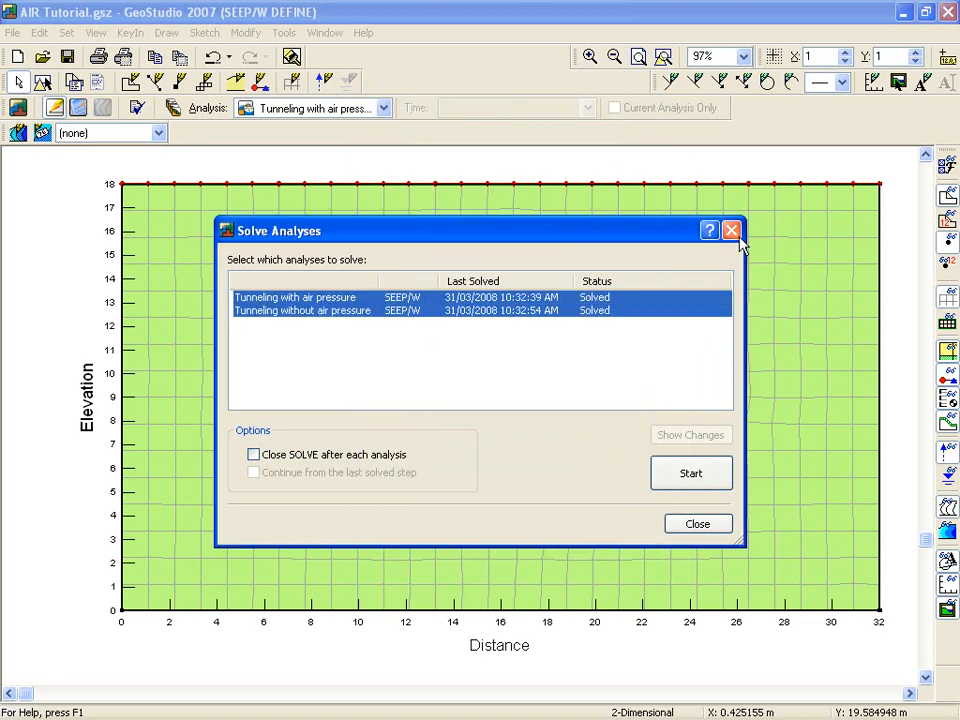
pyautogui.click(731, 230)
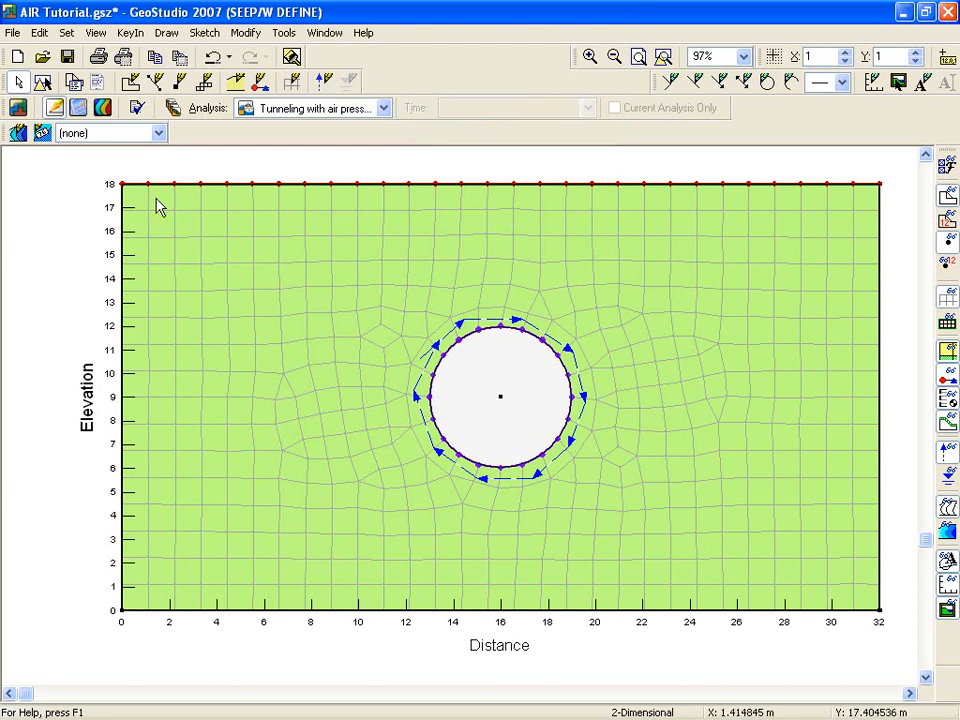
# Display the contour results for the Tunneling with air pressure analysis
pyautogui.click(100, 110)
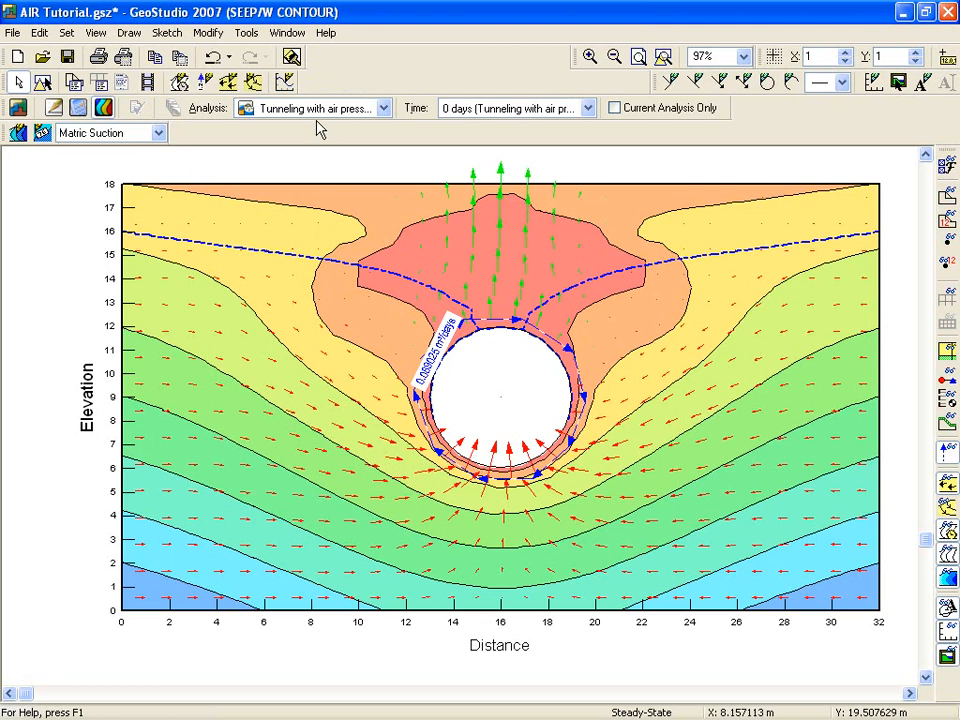
pyautogui.click(384, 108)
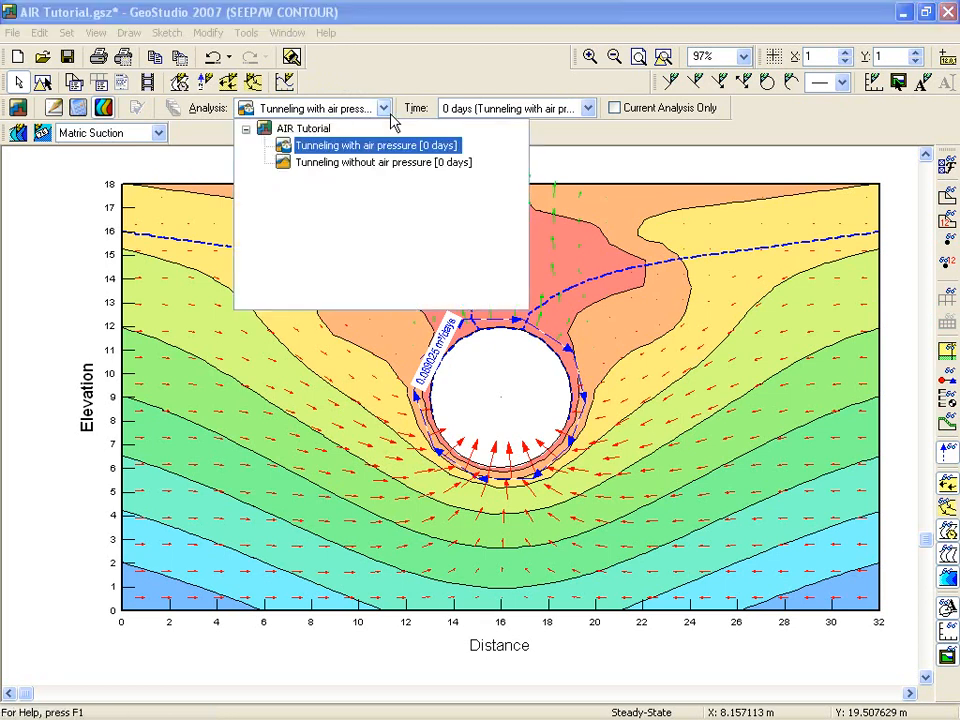
pyautogui.click(391, 118)
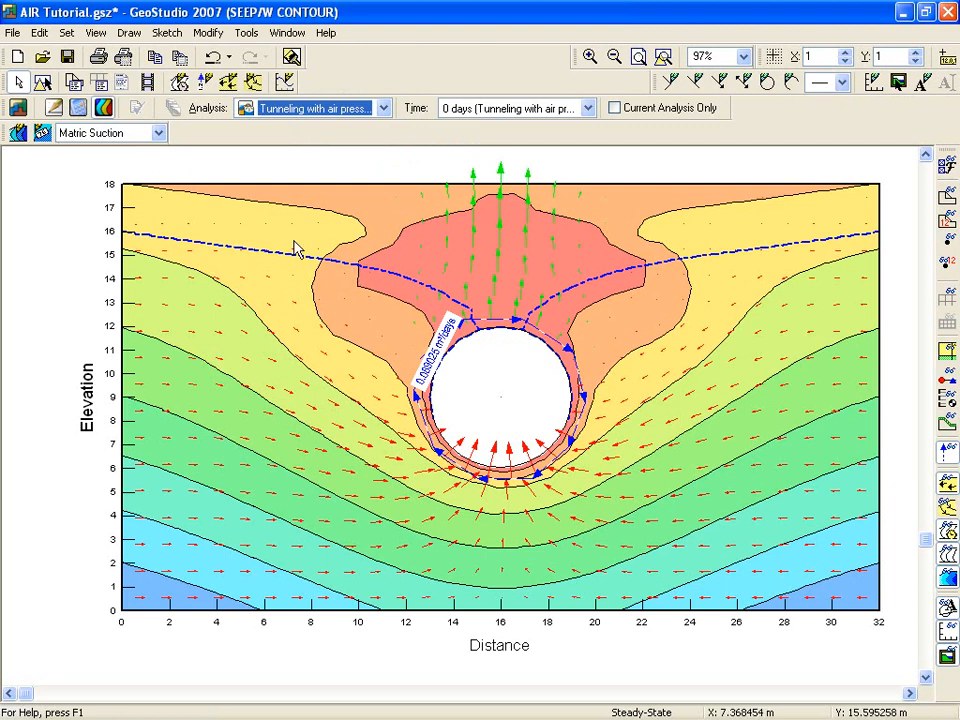
# Draw the isoline at a Matric Suction value of 0 for the currently displayed time step
pyautogui.click(128, 32)
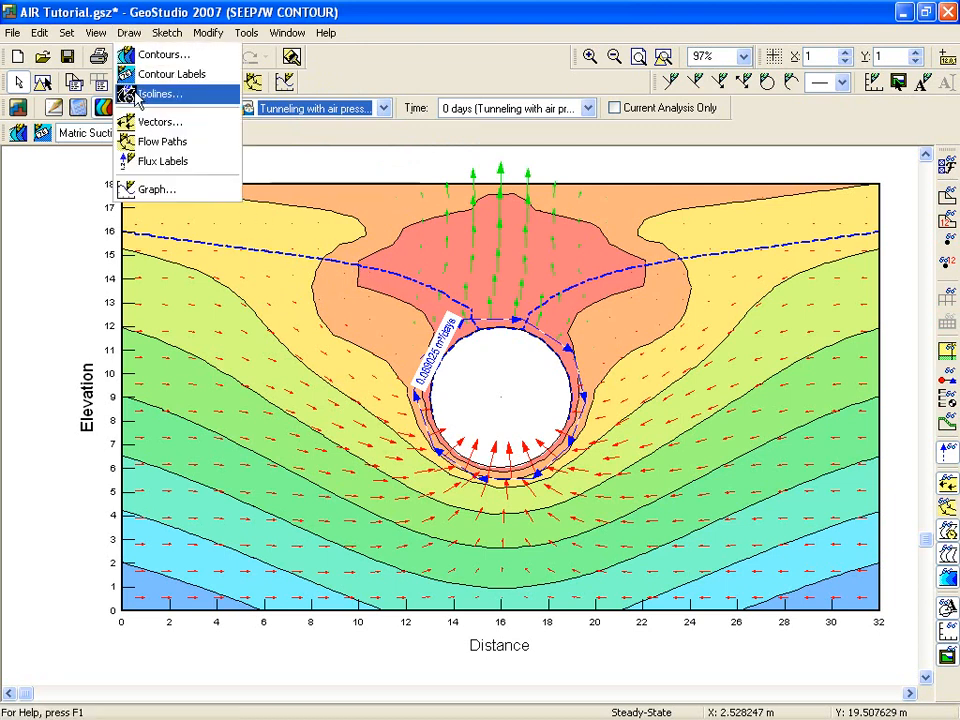
pyautogui.click(136, 94)
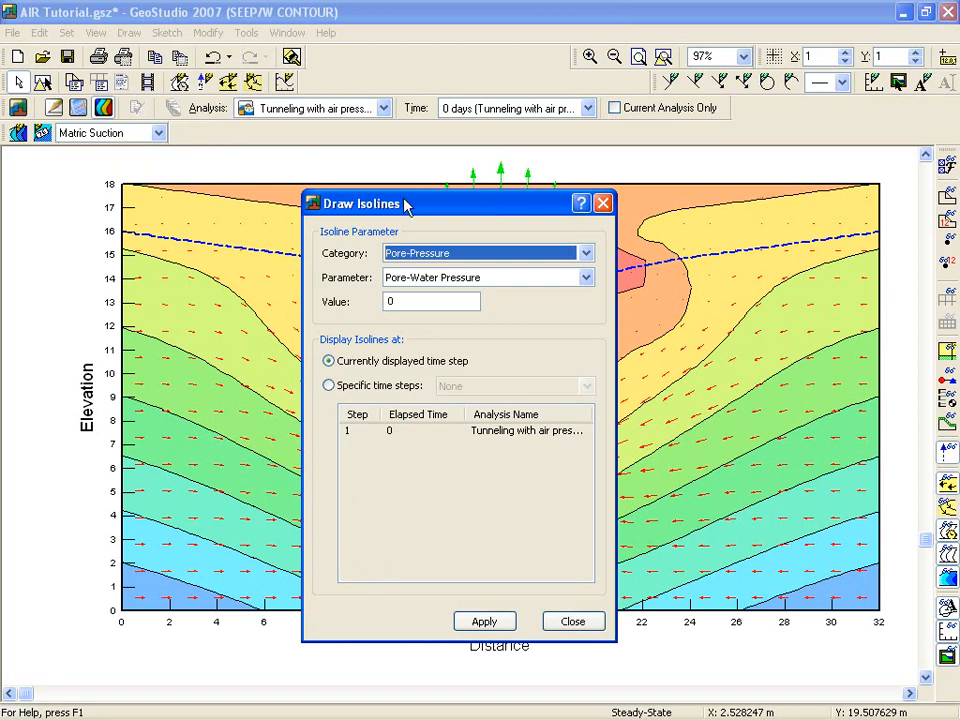
pyautogui.moveTo(433, 210); pyautogui.dragTo(618, 153)
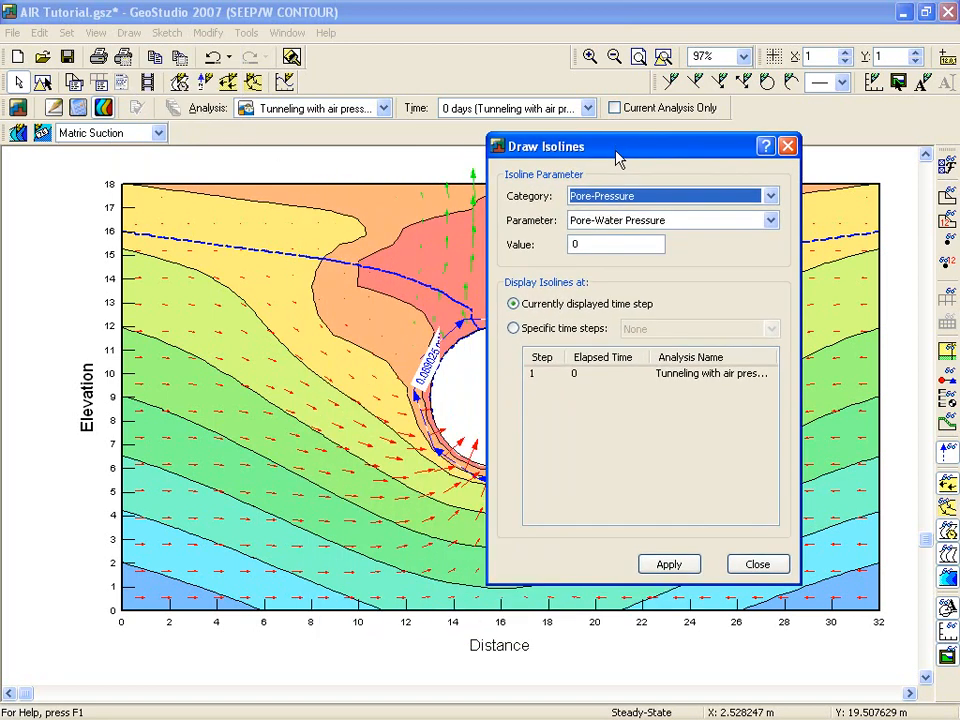
pyautogui.click(771, 221)
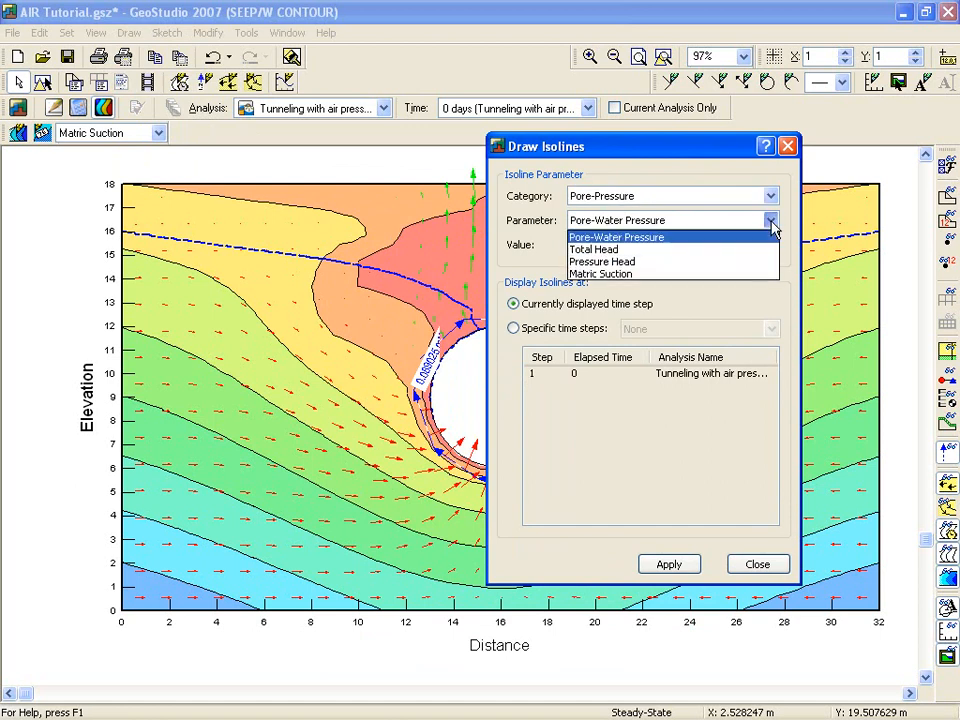
pyautogui.click(745, 274)
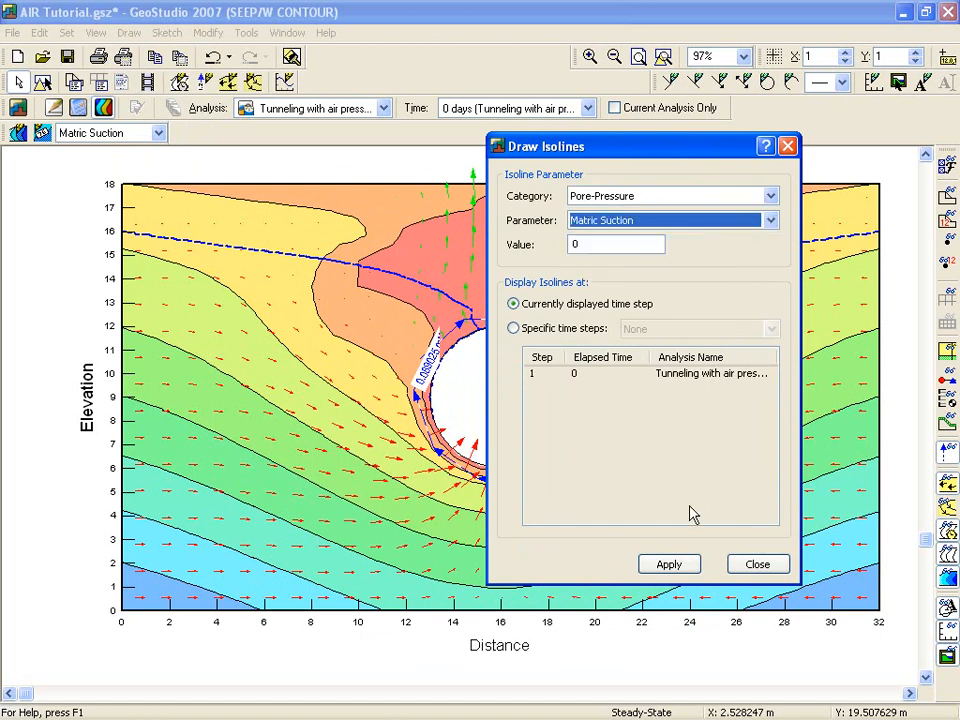
pyautogui.click(669, 565)
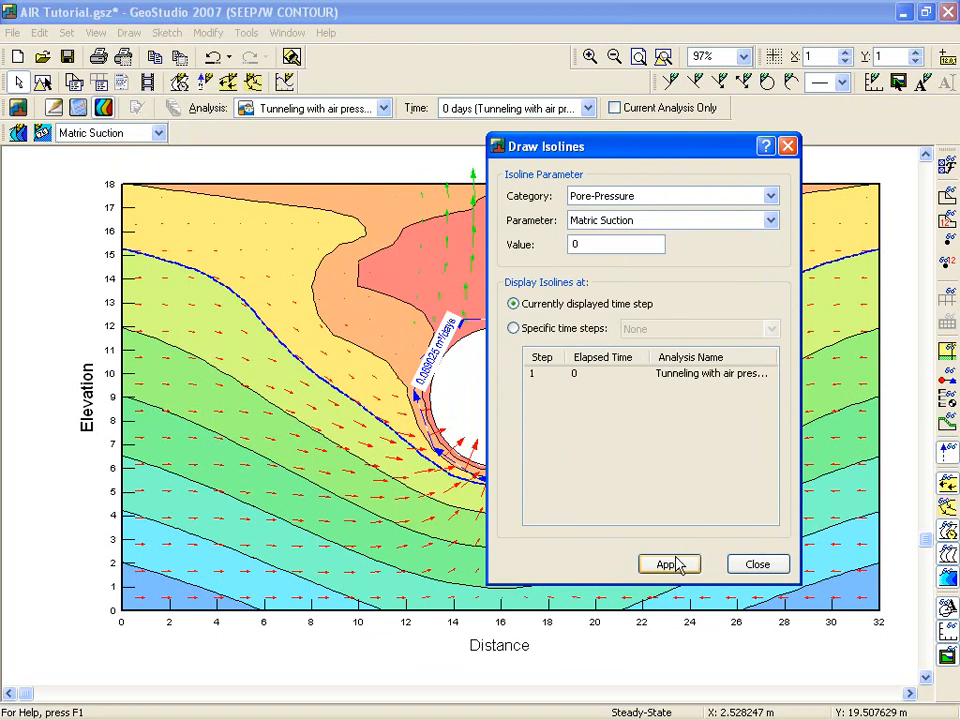
pyautogui.click(756, 566)
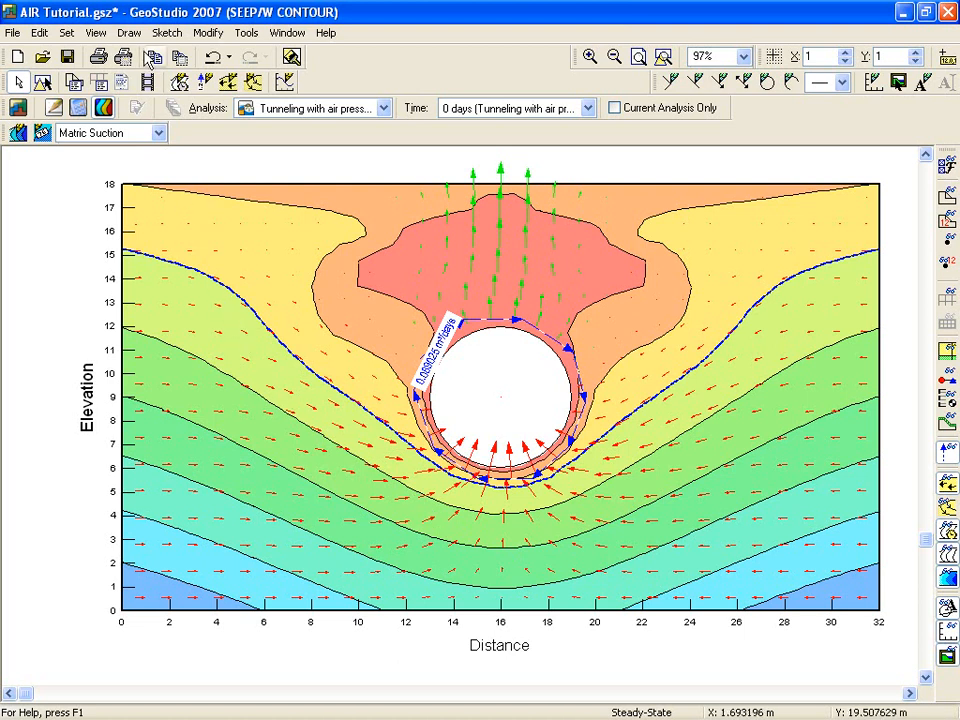
# Review the hydraulic and air velocity vector settings for the contour results
pyautogui.click(127, 33)
pyautogui.click(128, 121)
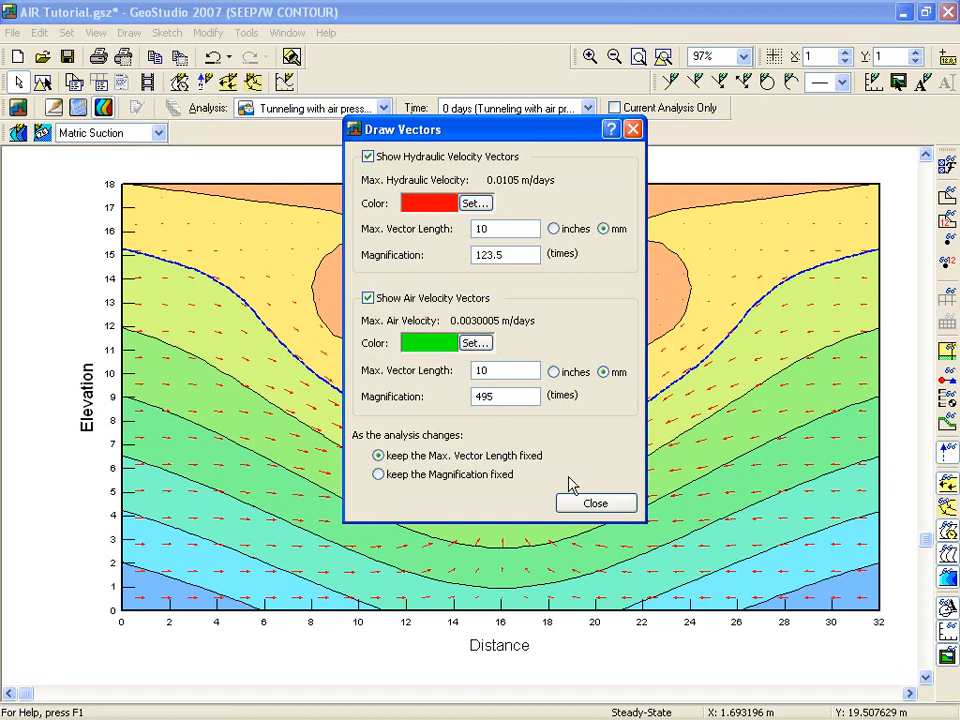
pyautogui.click(585, 505)
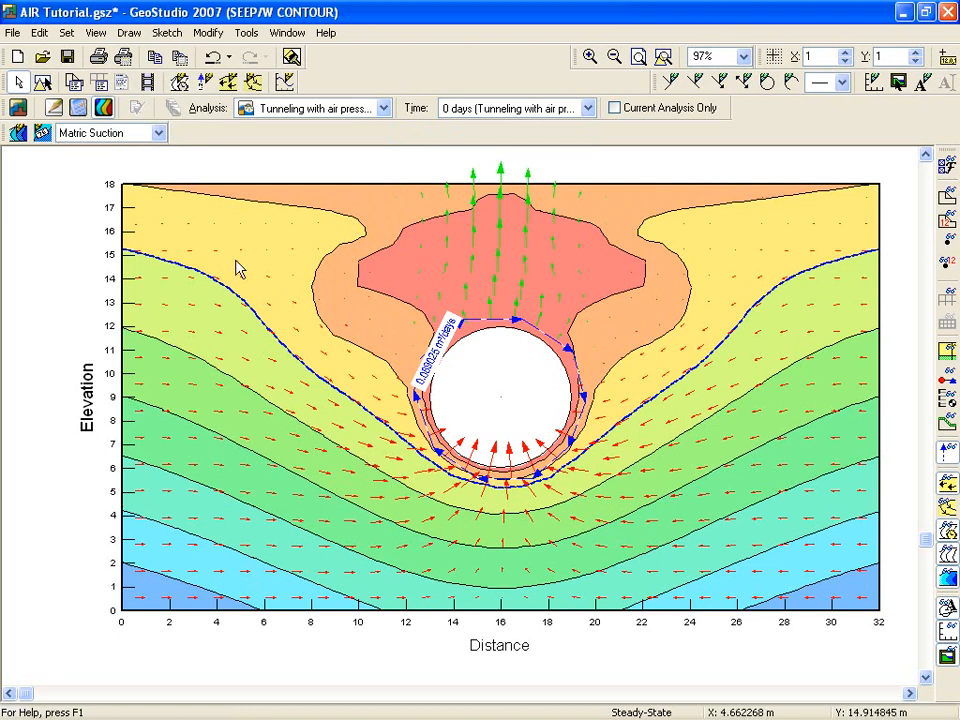
# Display the contour results for the Tunneling without air pressure analysis
pyautogui.click(159, 136)
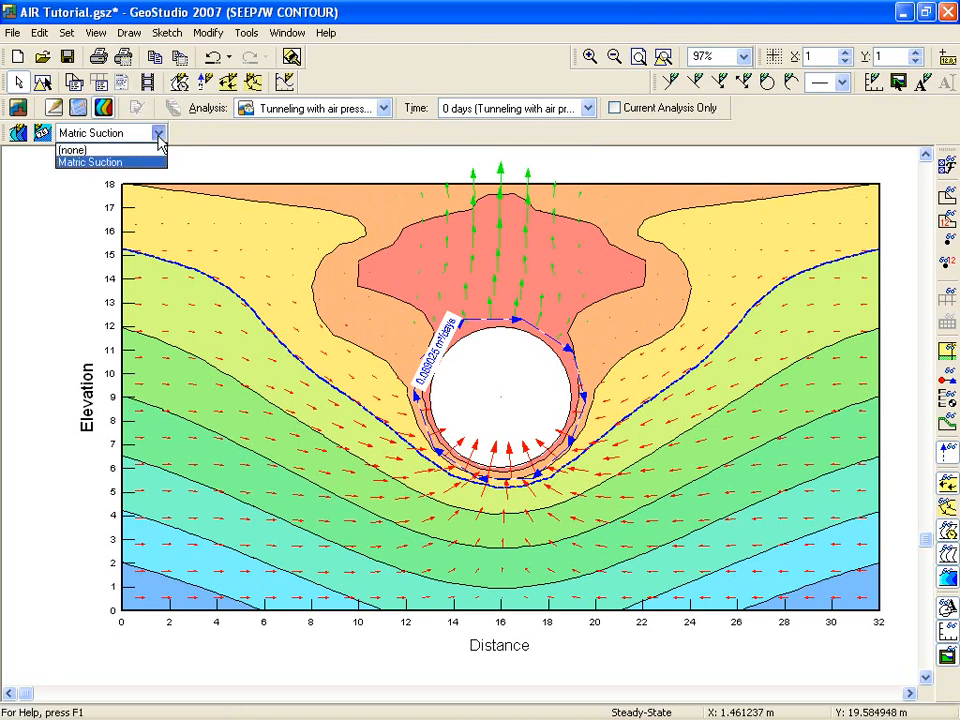
pyautogui.click(159, 136)
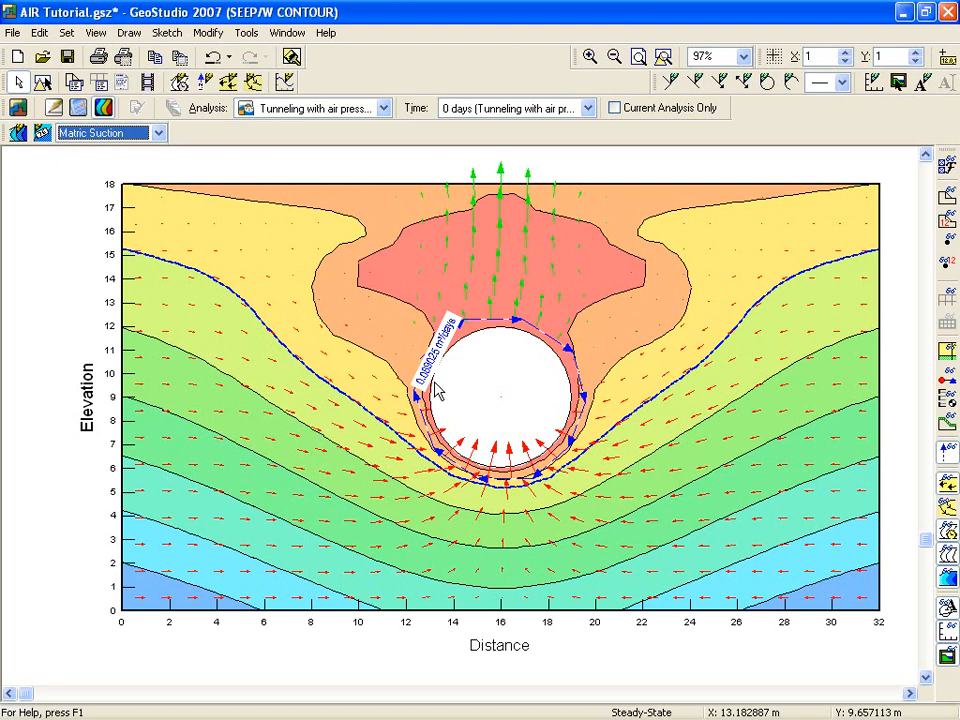
pyautogui.click(385, 111)
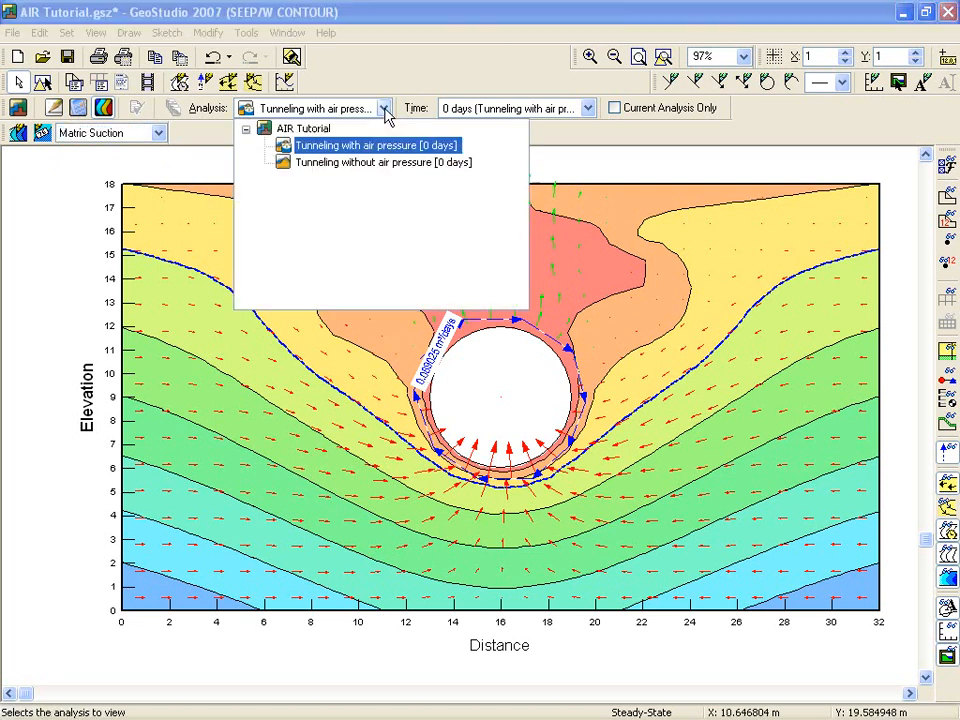
pyautogui.click(372, 164)
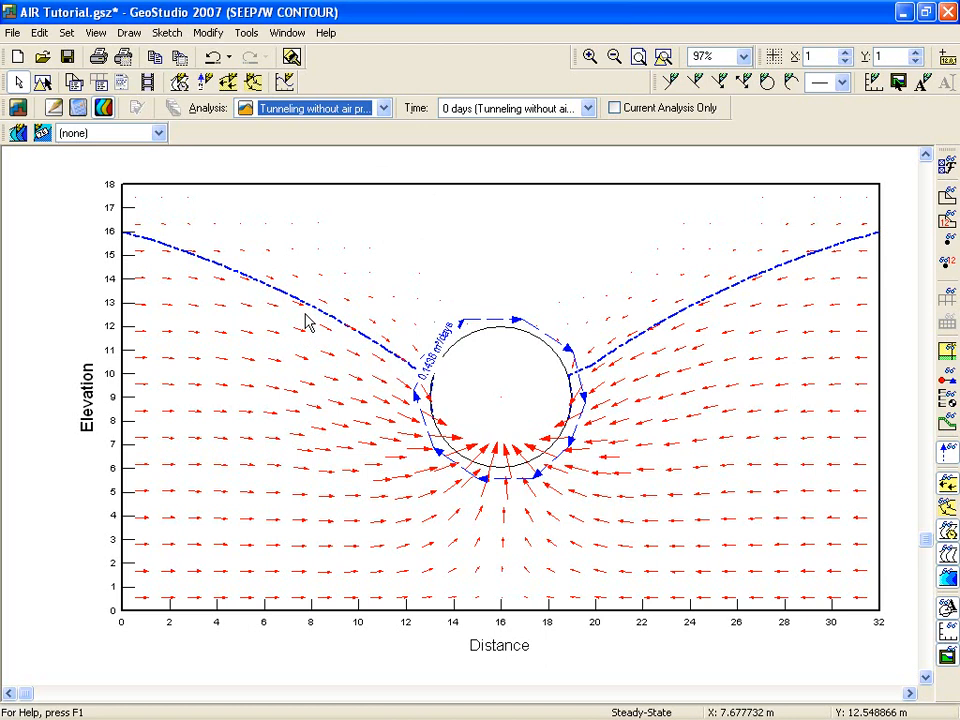
# Review the isoline parameter settings for the Tunneling without air pressure results
pyautogui.click(128, 32)
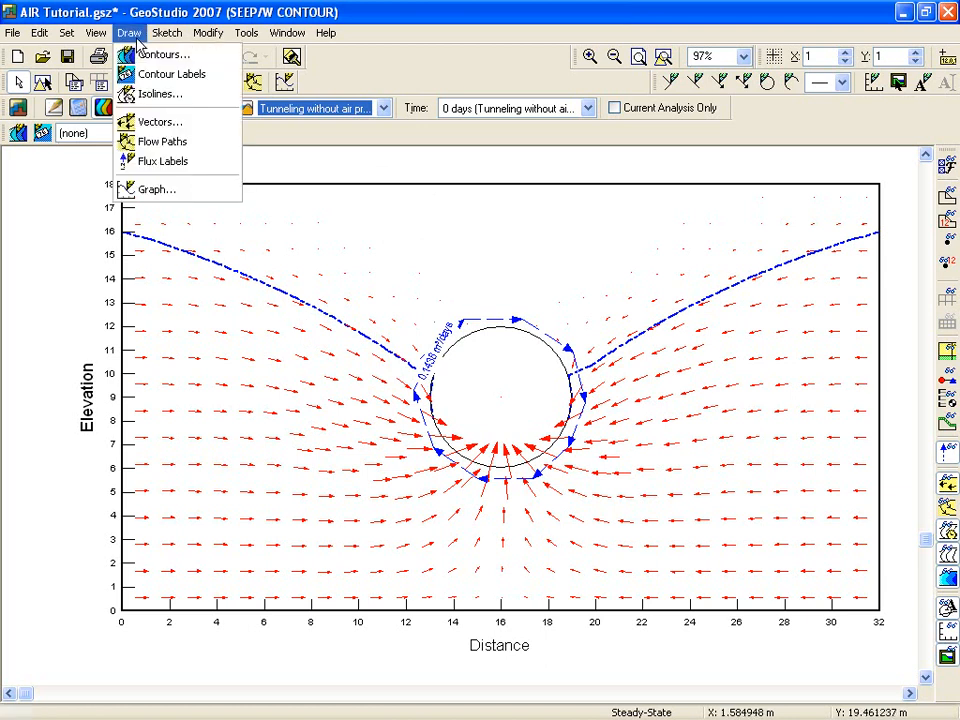
pyautogui.click(150, 93)
pyautogui.moveTo(416, 204)
pyautogui.mouseDown()
pyautogui.moveTo(633, 147)
pyautogui.moveTo(708, 138)
pyautogui.mouseUp()
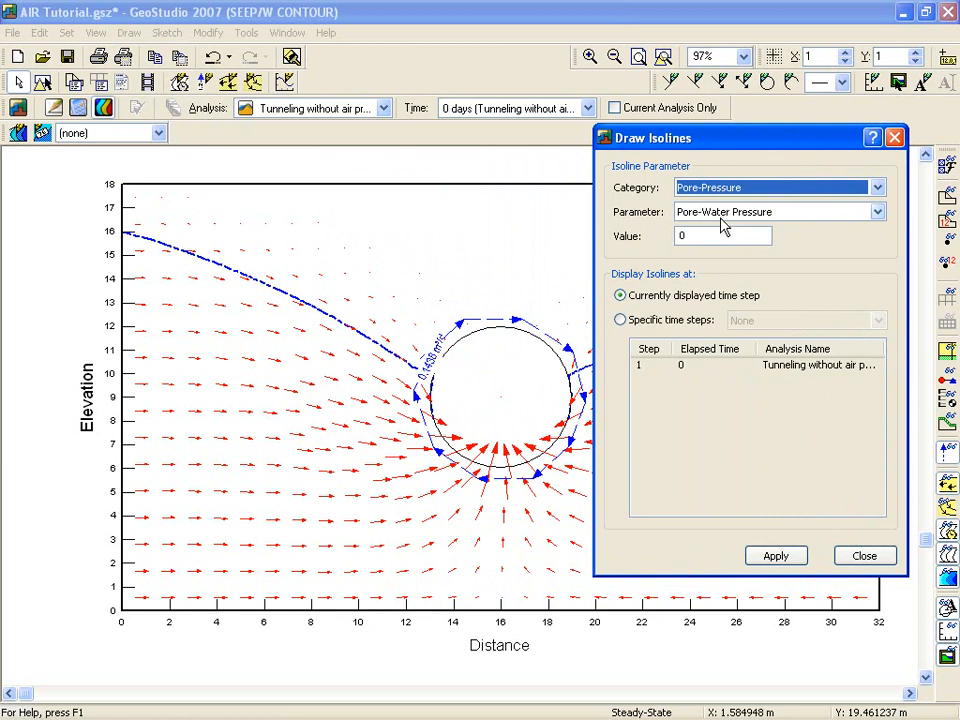
pyautogui.click(858, 560)
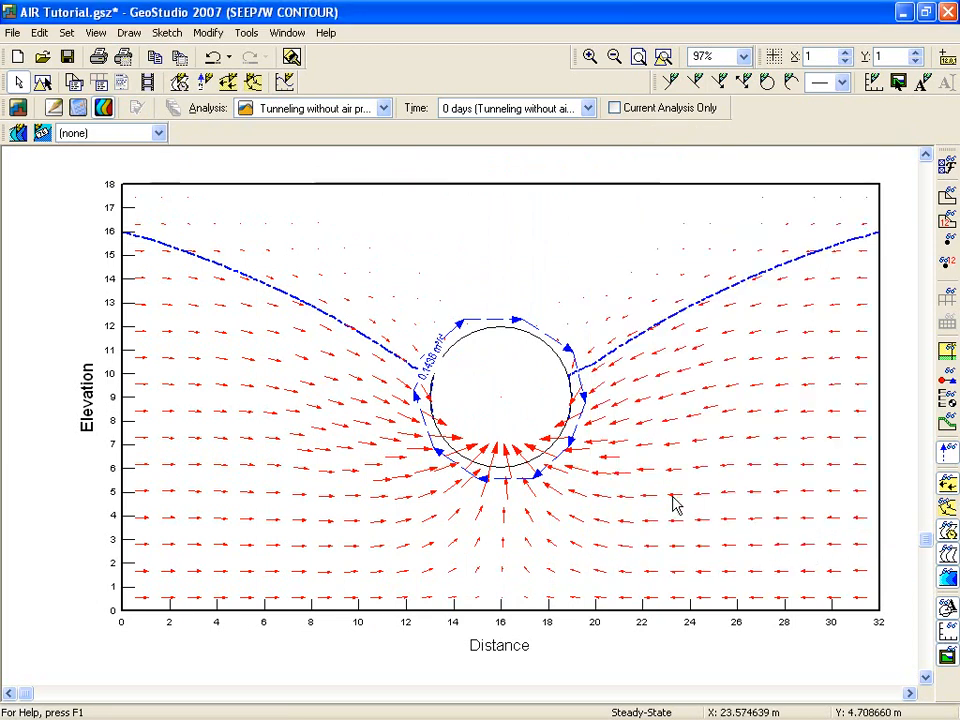
# Add a contour named Pore-water pressure that plots the Pore-Water Pressure parameter for the Tunneling without air pressure results
pyautogui.click(127, 32)
pyautogui.click(135, 55)
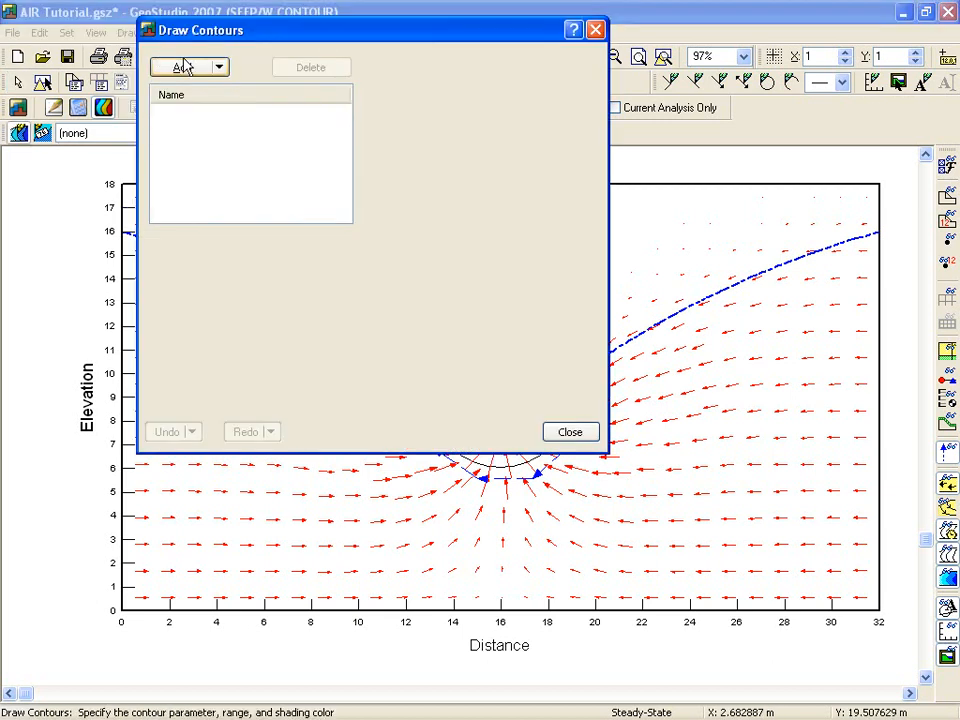
pyautogui.click(183, 67)
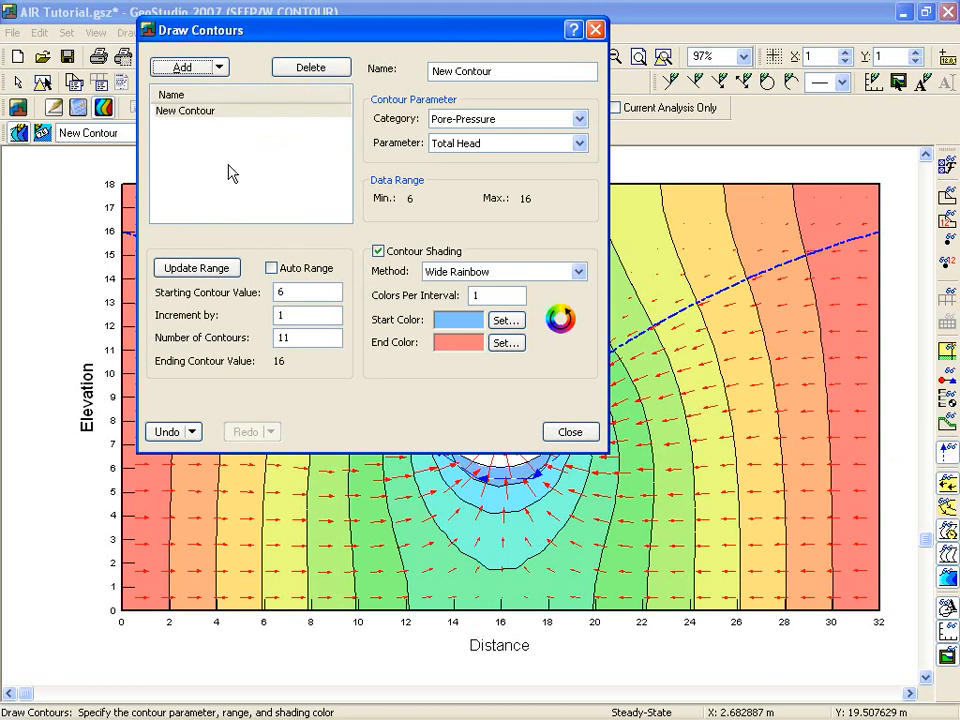
pyautogui.press('Tab')
pyautogui.write('Por')
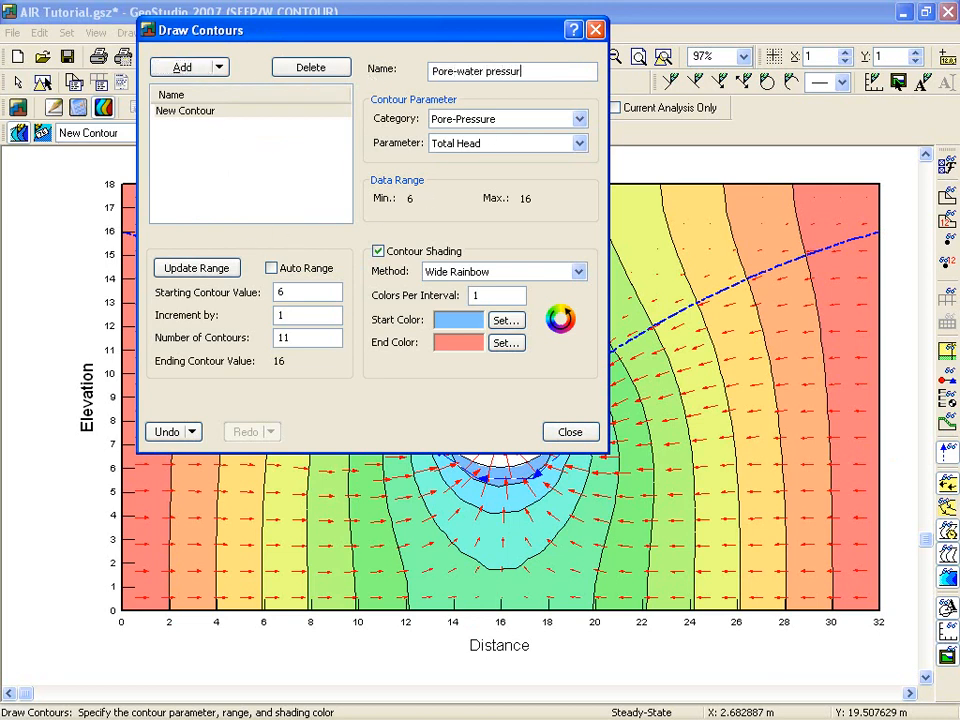
pyautogui.write('e-water pressure')
pyautogui.click(579, 143)
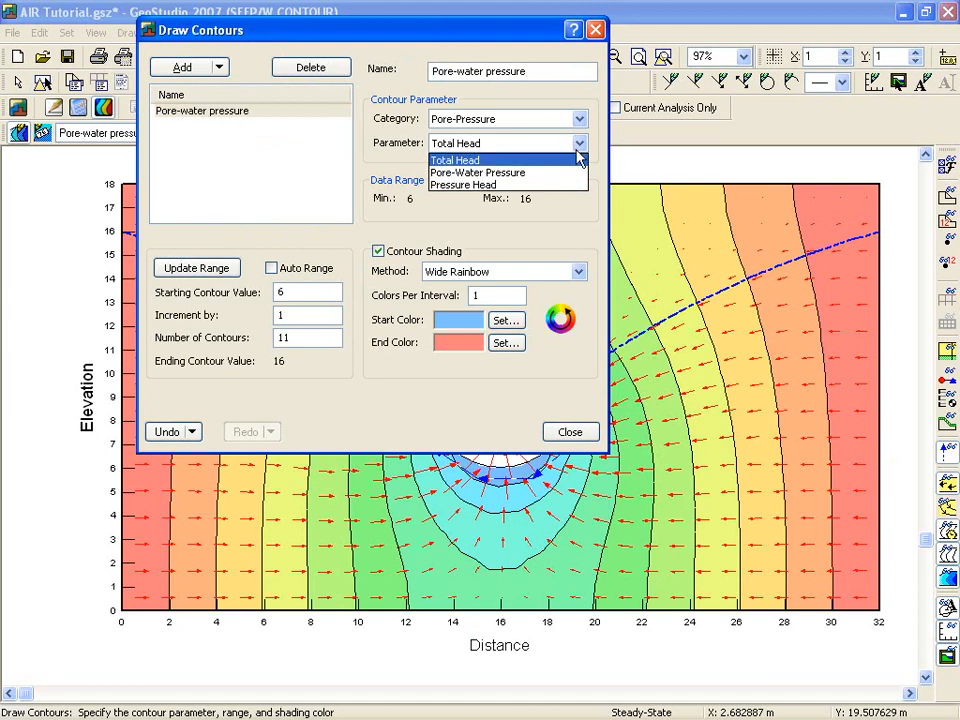
pyautogui.click(553, 172)
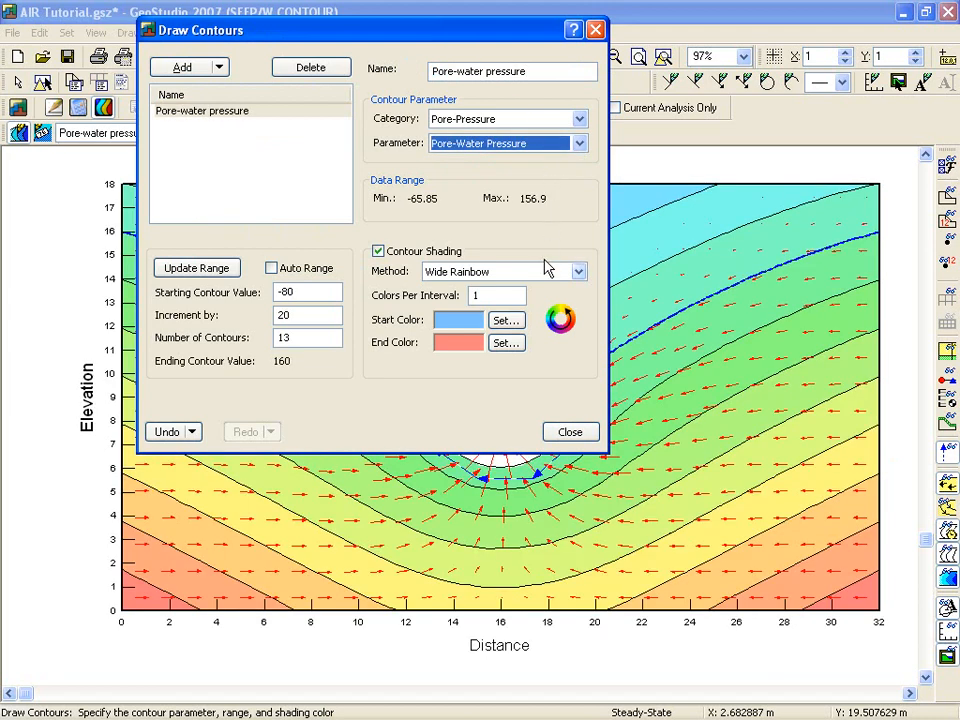
pyautogui.click(570, 433)
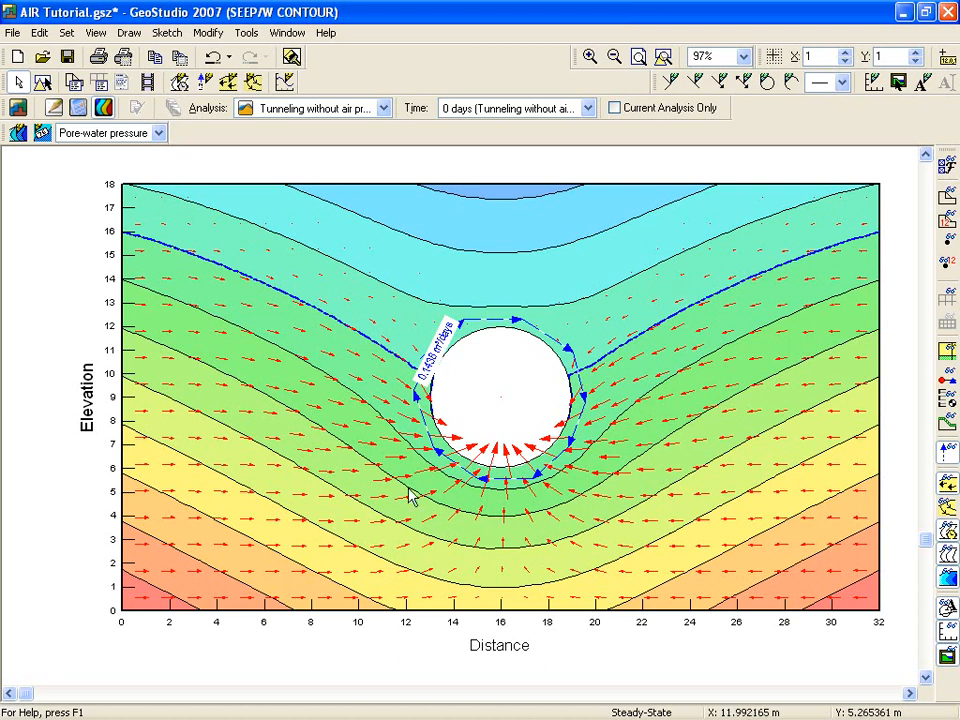
# Return to the model definition and consult the help topic on drawing boundary conditions
pyautogui.click(53, 110)
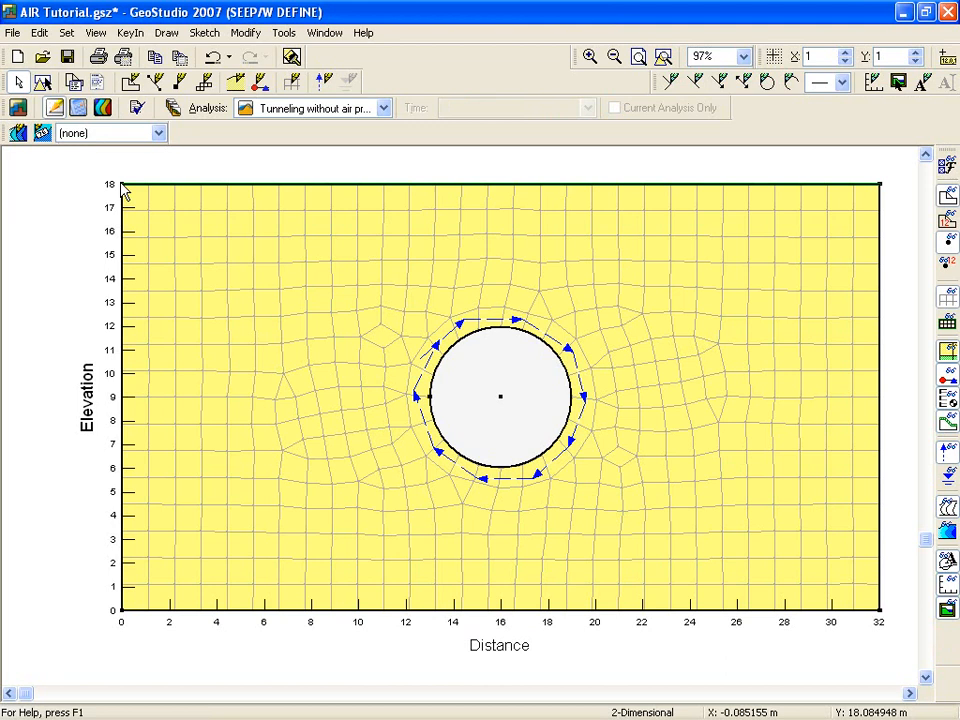
pyautogui.click(258, 84)
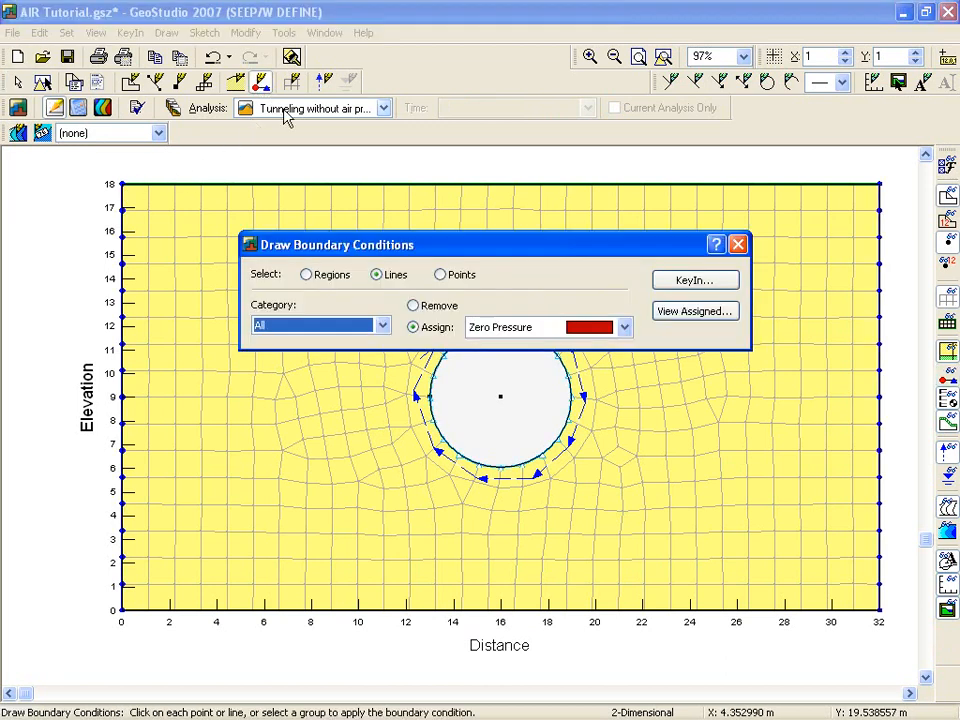
pyautogui.click(716, 245)
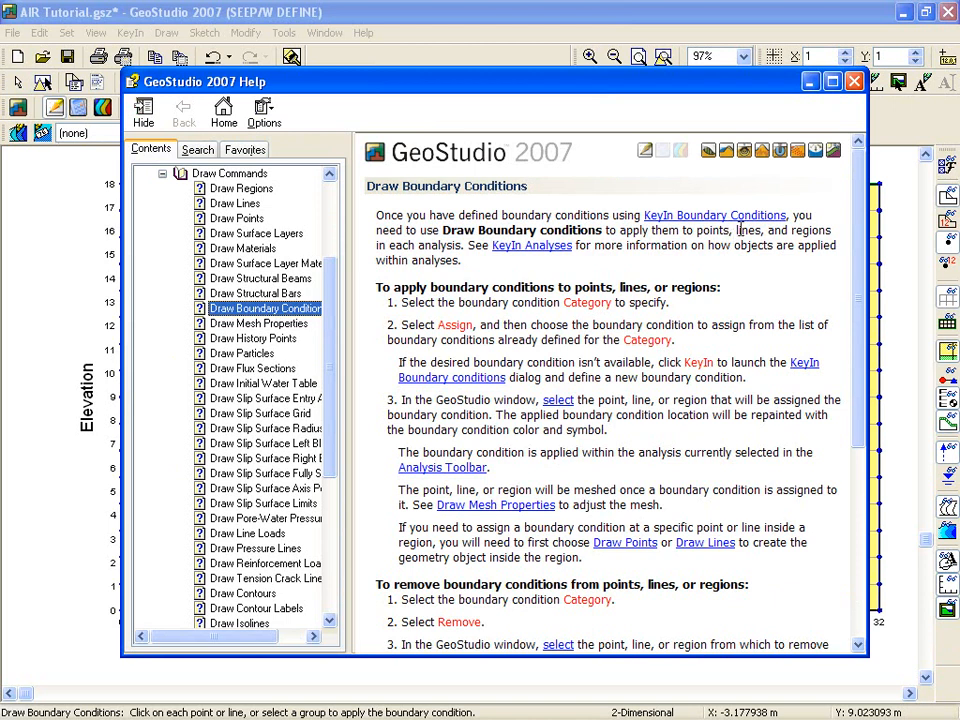
pyautogui.click(855, 82)
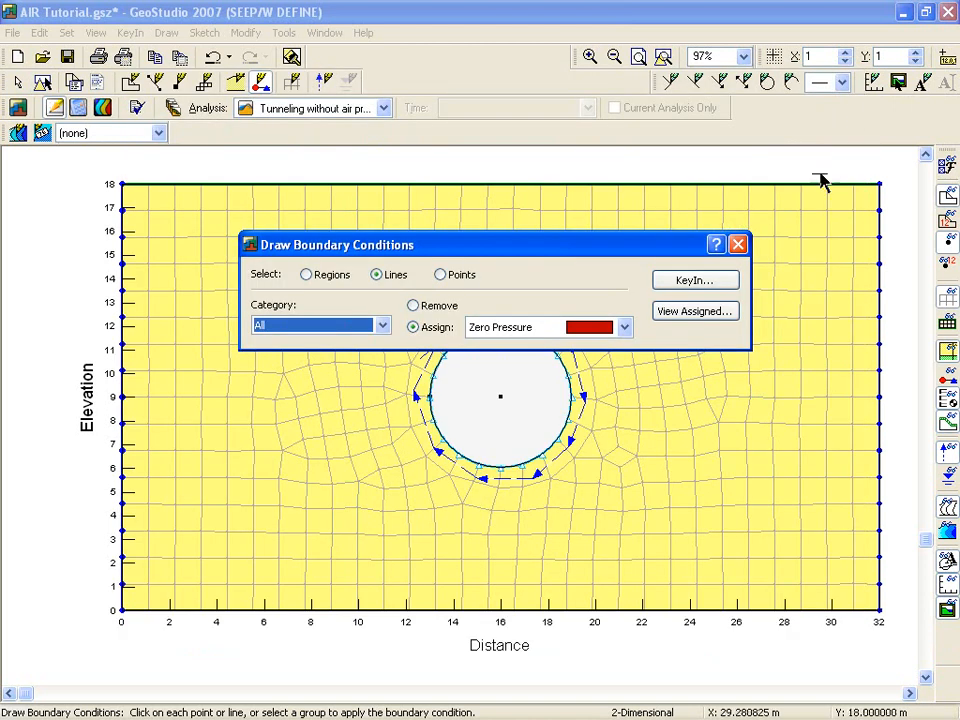
pyautogui.click(738, 246)
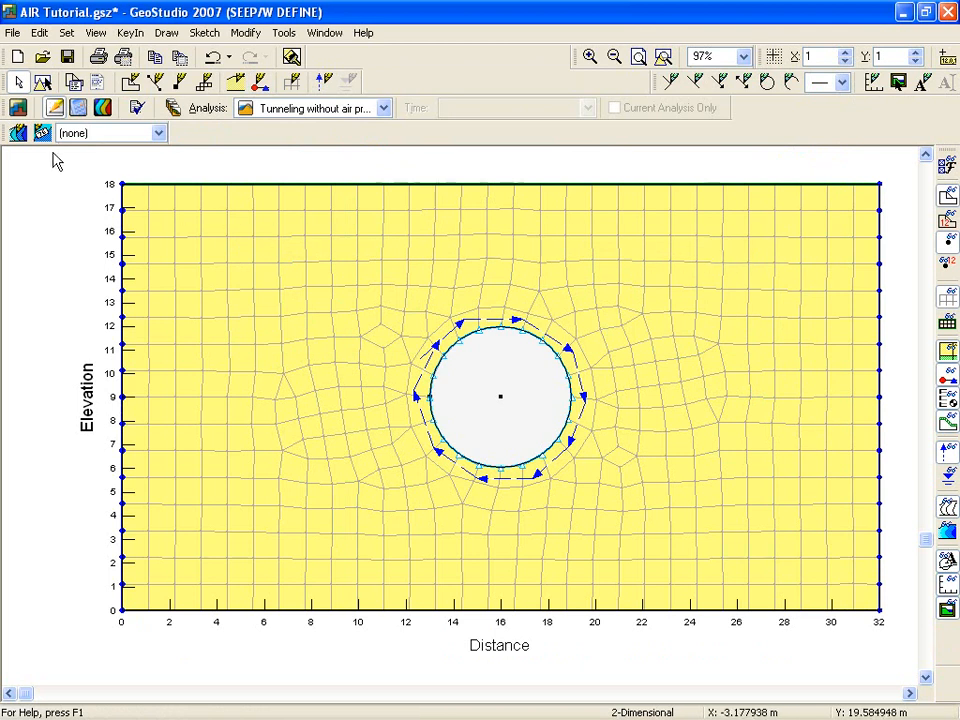
# From the project's start page, view the available documentation and search the examples for "air"
pyautogui.click(18, 108)
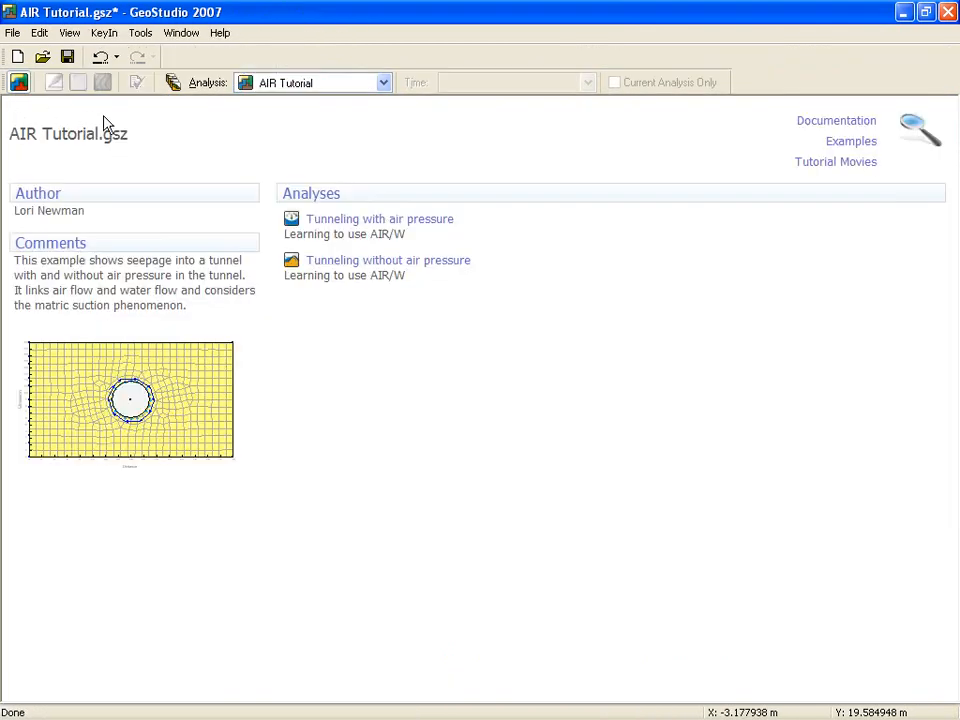
pyautogui.click(844, 124)
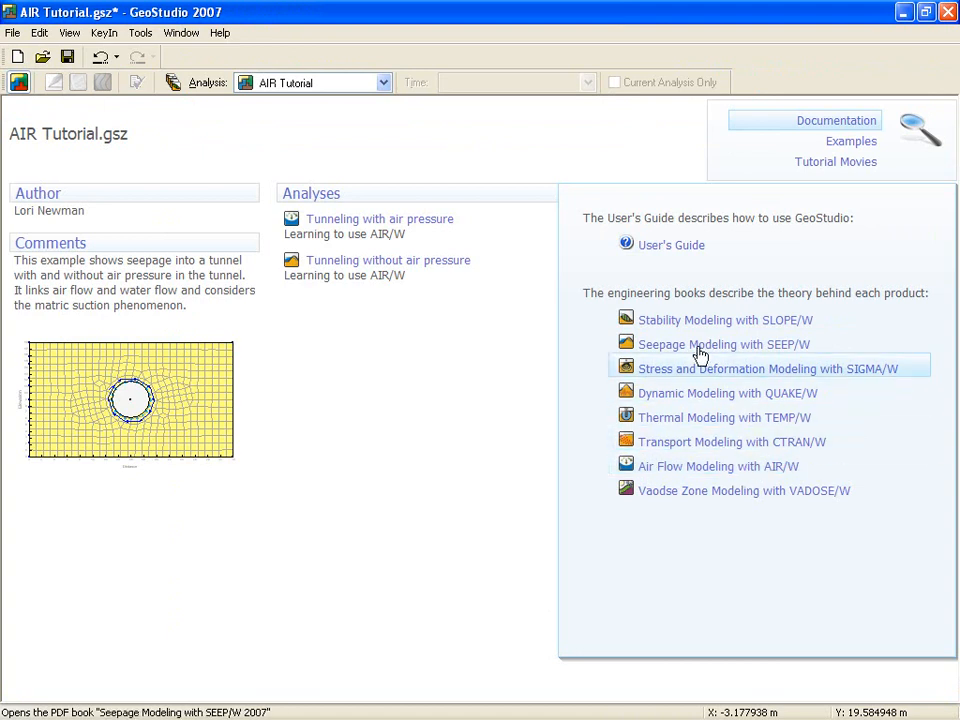
pyautogui.click(808, 150)
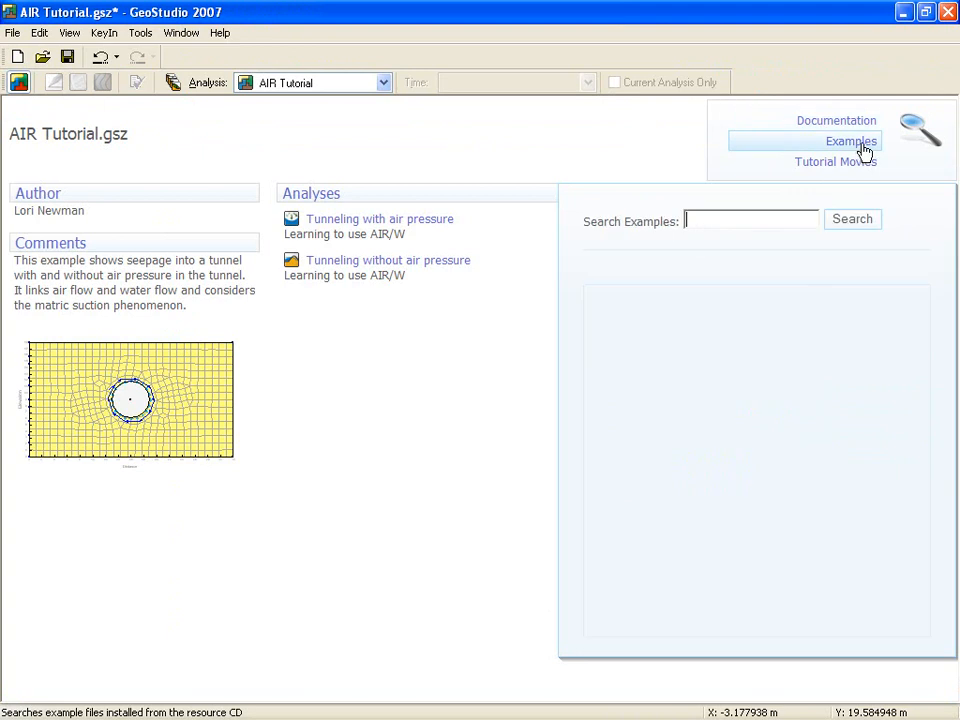
pyautogui.write('air')
pyautogui.click(870, 229)
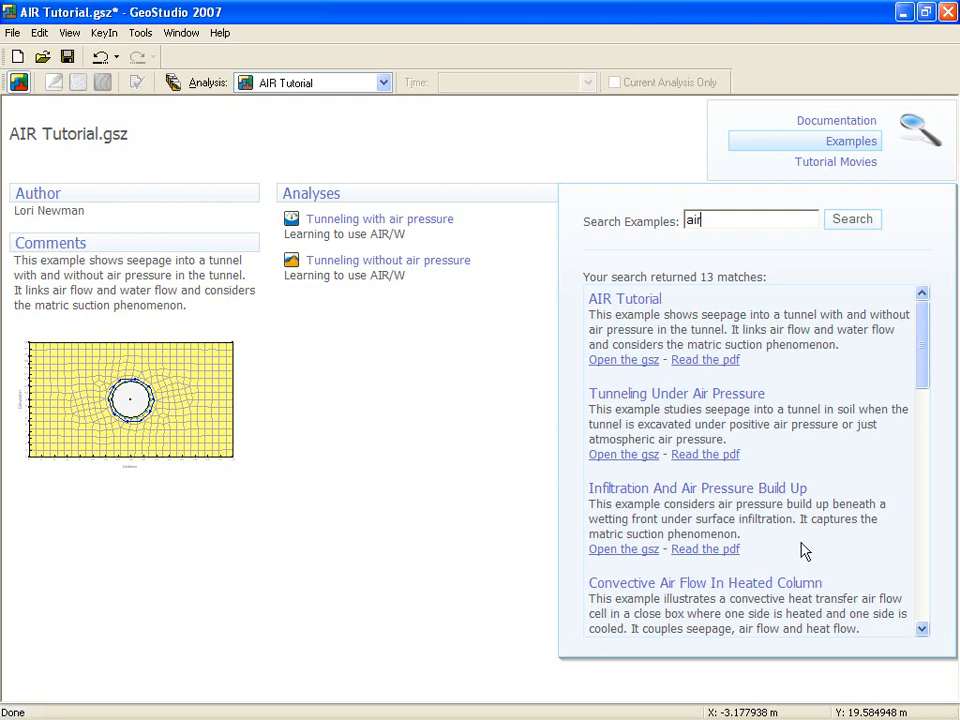
# Open the Tunneling with air pressure analysis from the project's start page
pyautogui.click(352, 233)
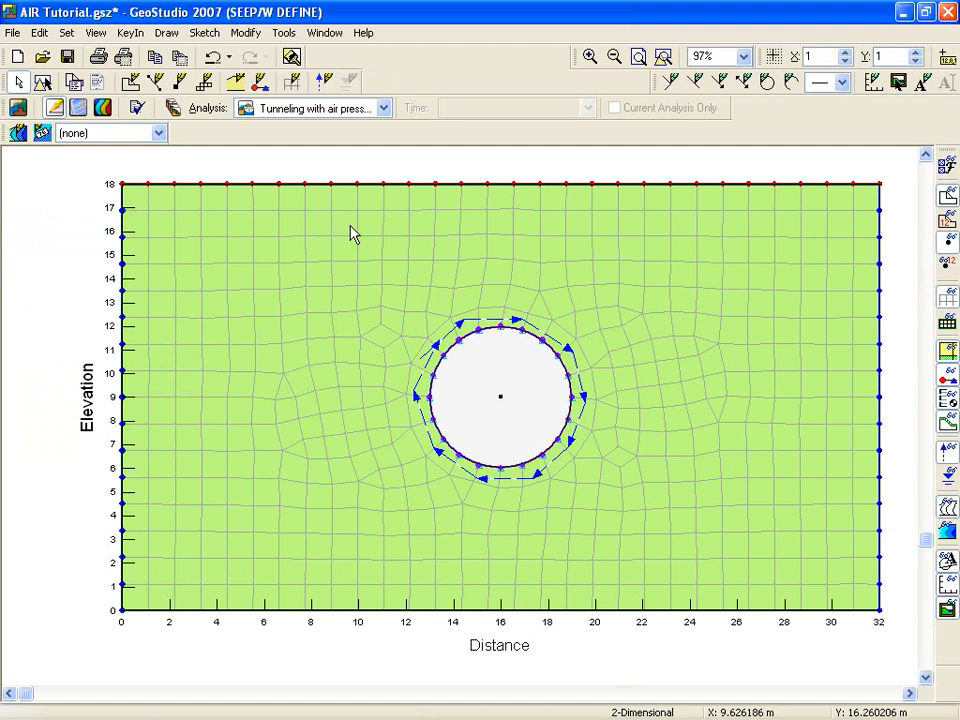